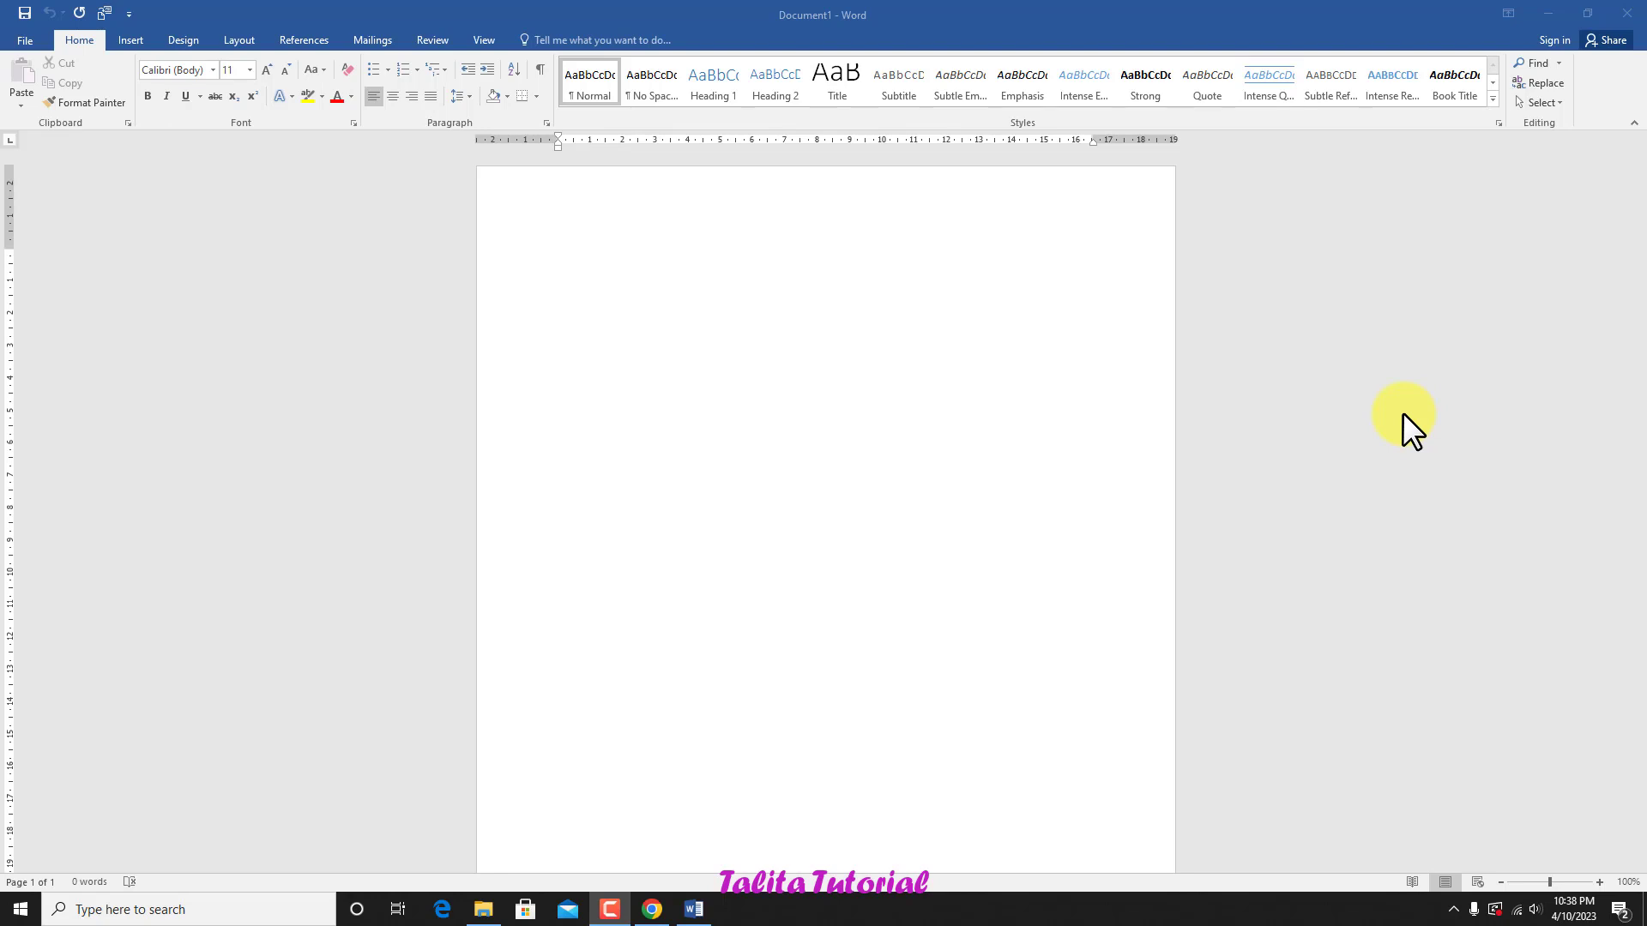
Step: Close the open Word document and relaunch Word 2016 from the desktop
left_click(1625, 12)
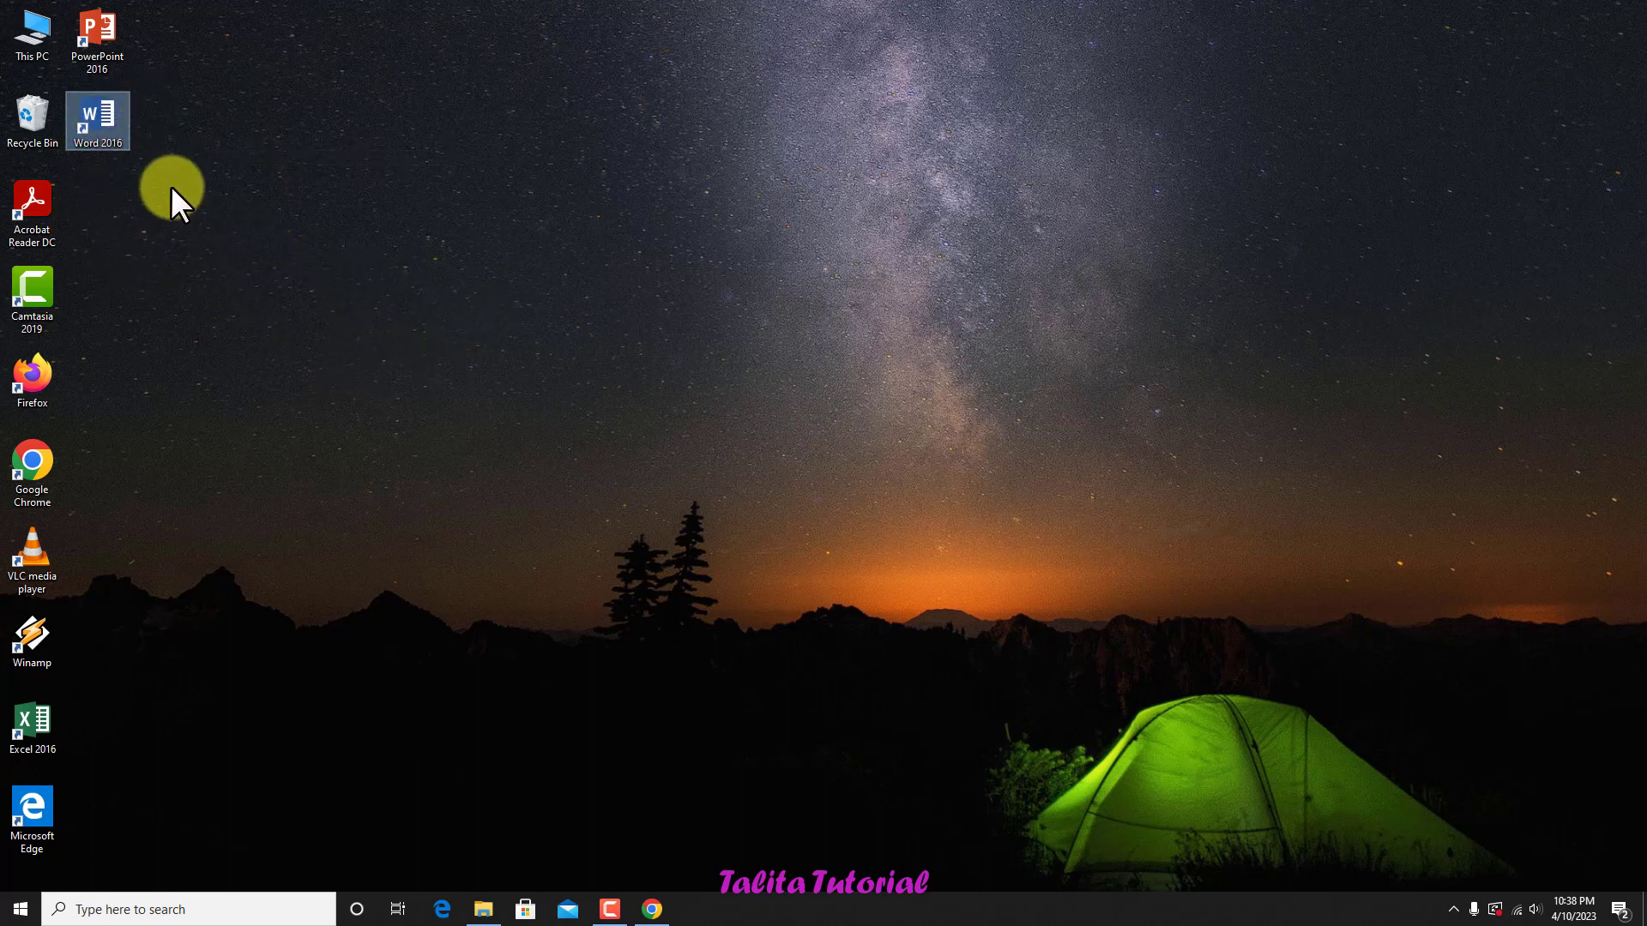
double_click(99, 106)
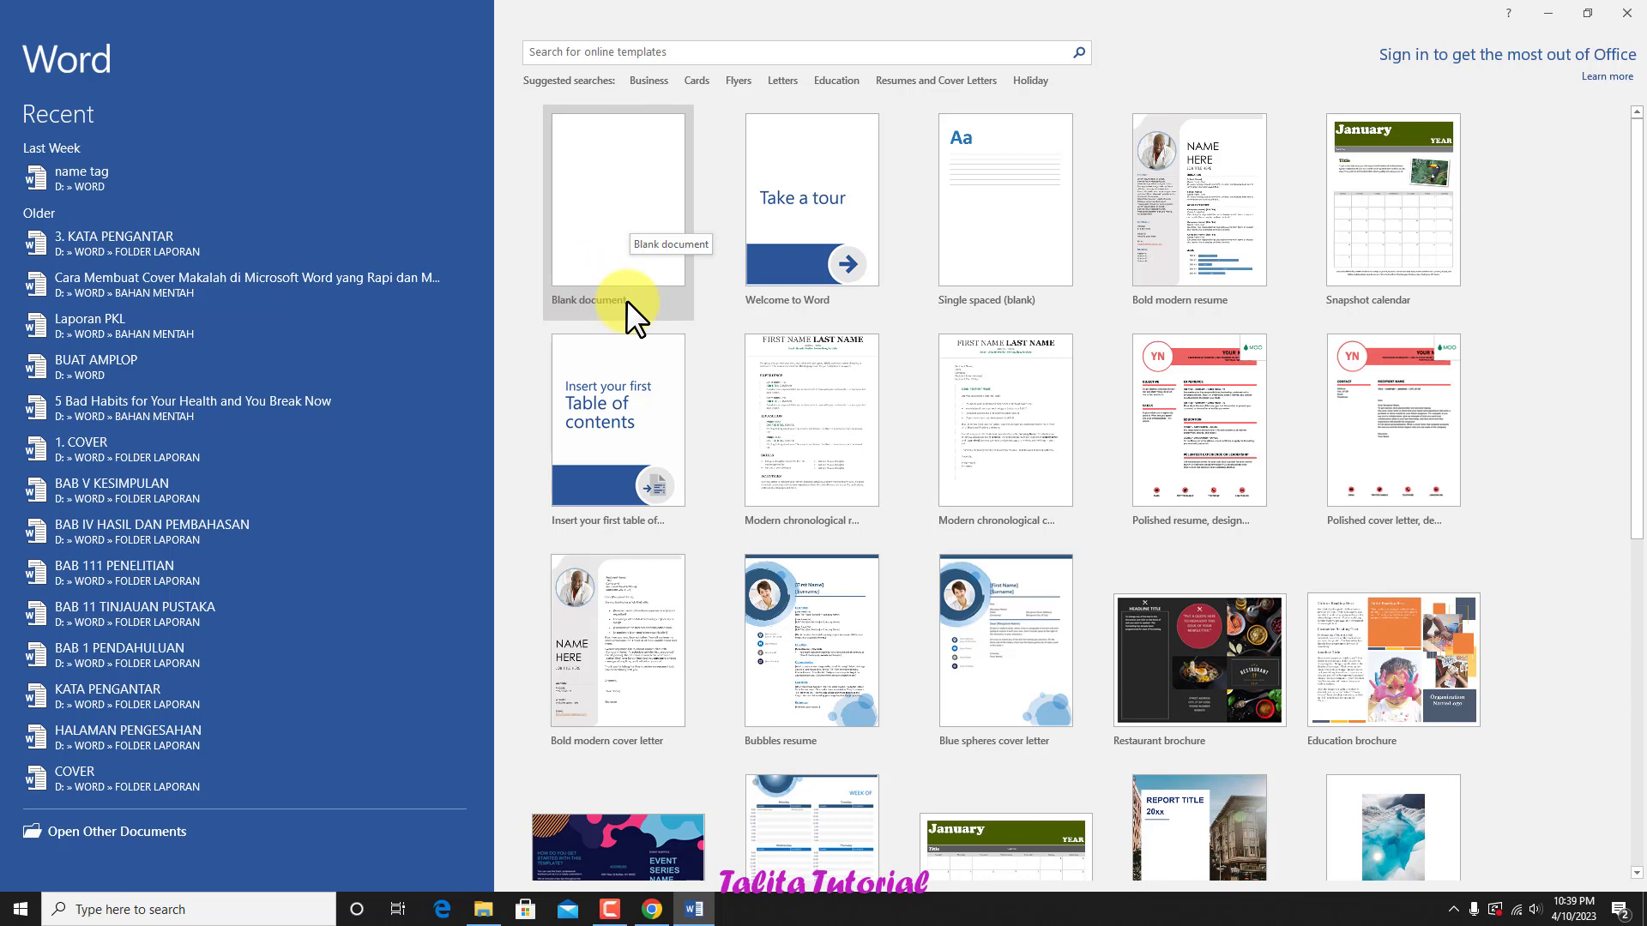
Step: Browse the available templates on the Word start screen and create a blank document
scroll(1046, 573, "down", 4)
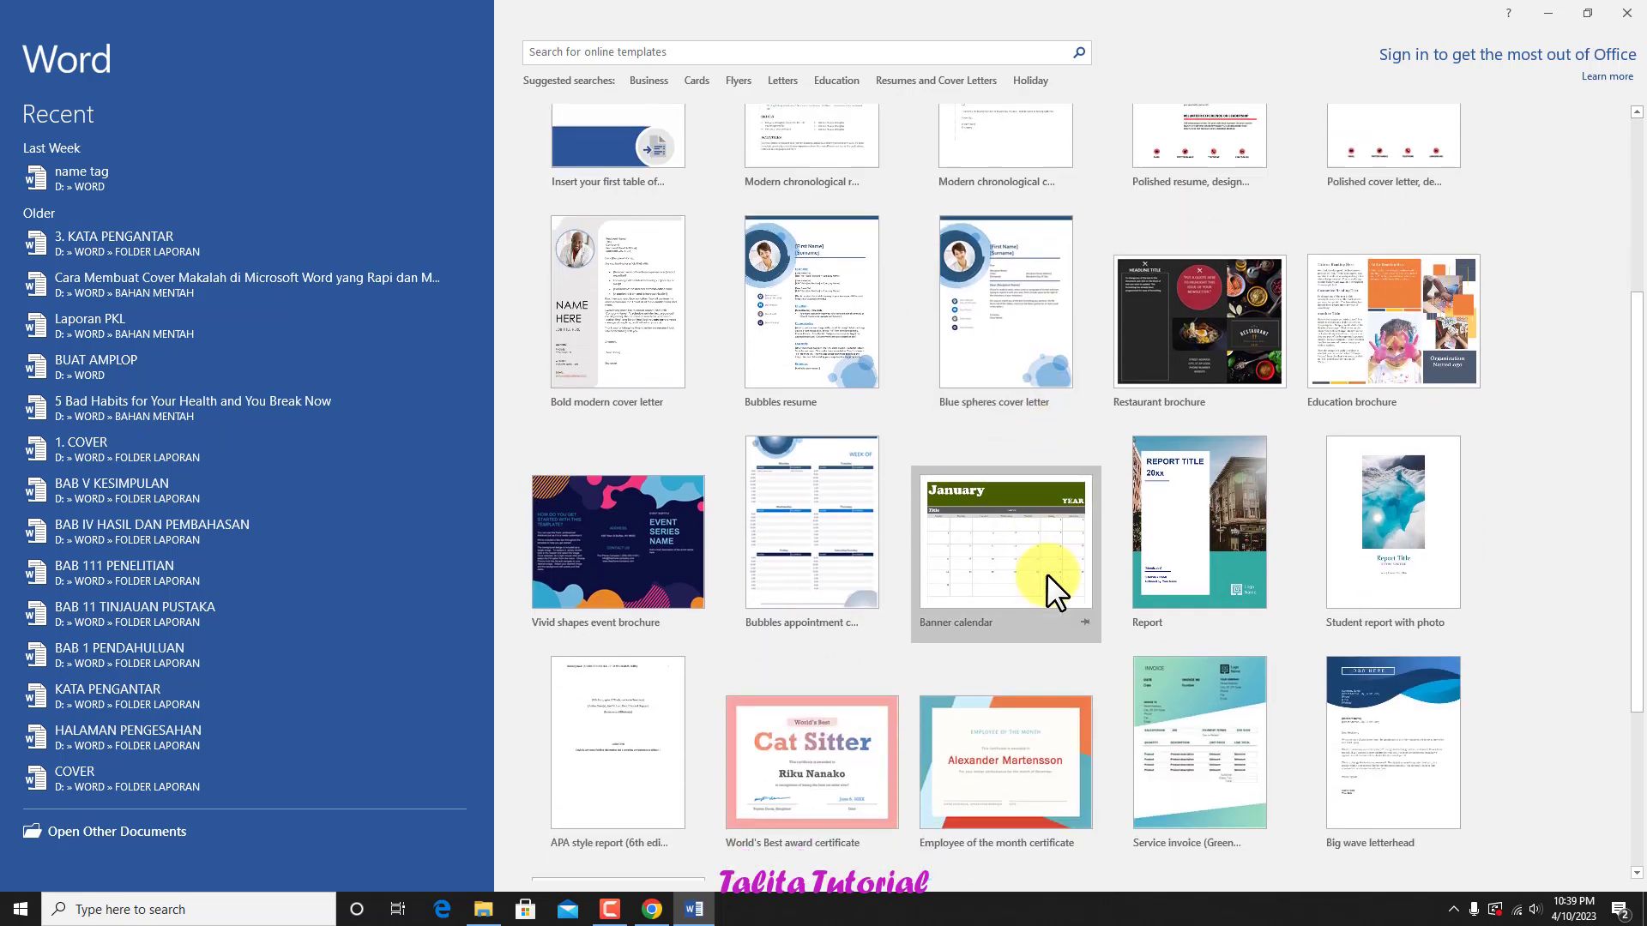
scroll(1047, 572, "down", 3)
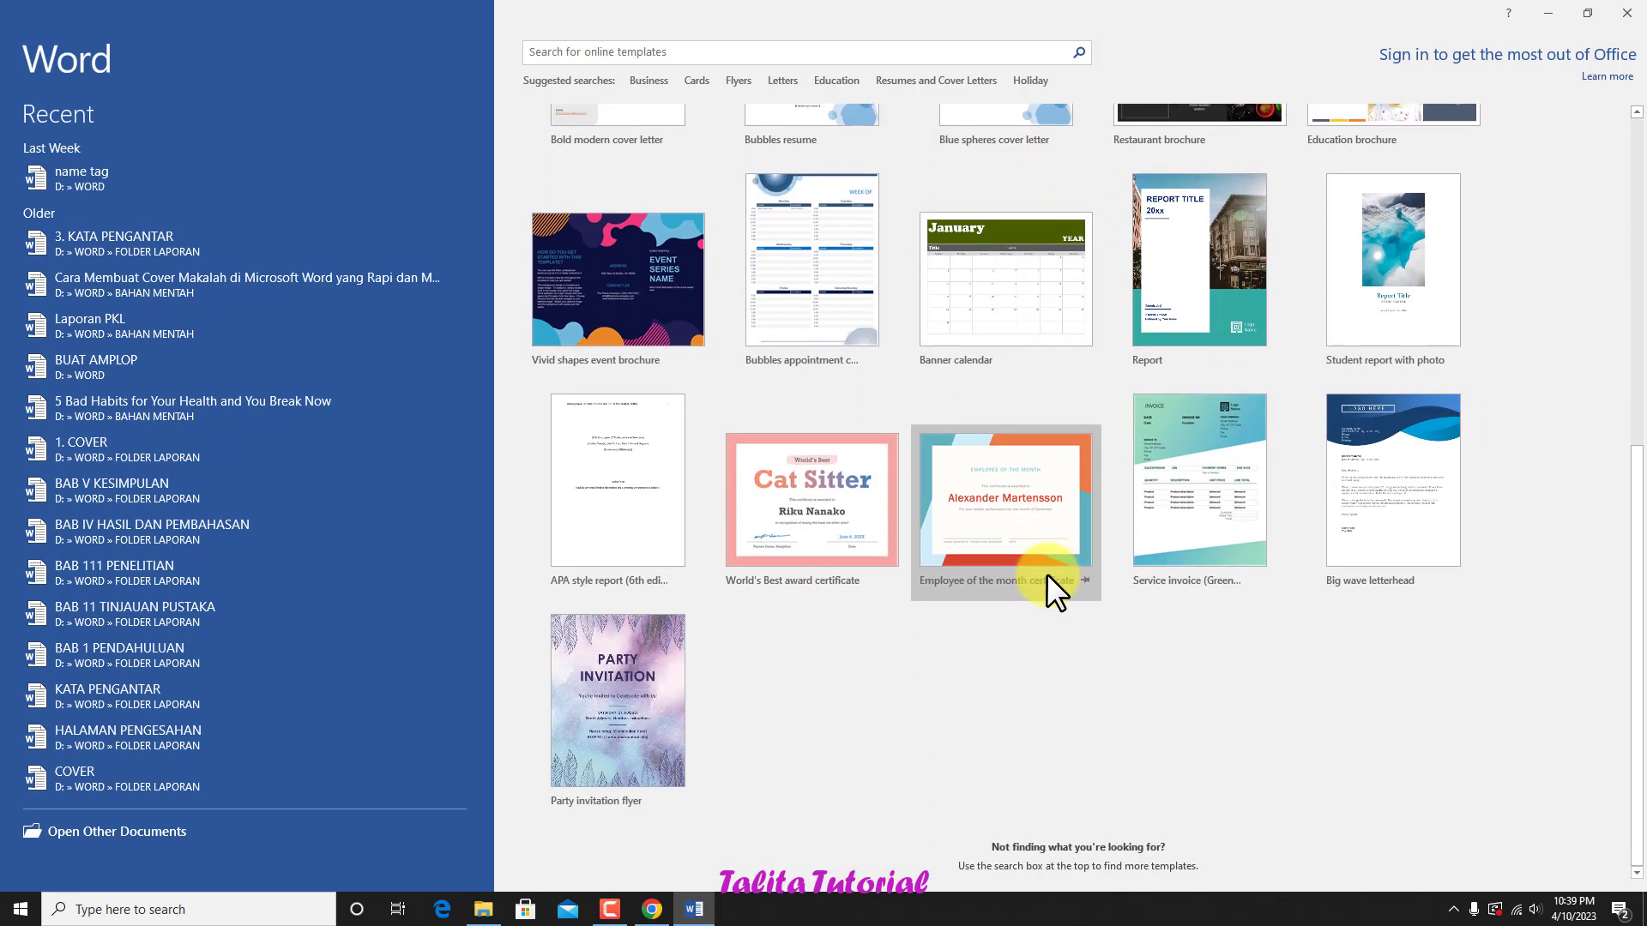
scroll(1047, 571, "up", 3)
scroll(1046, 569, "up", 2)
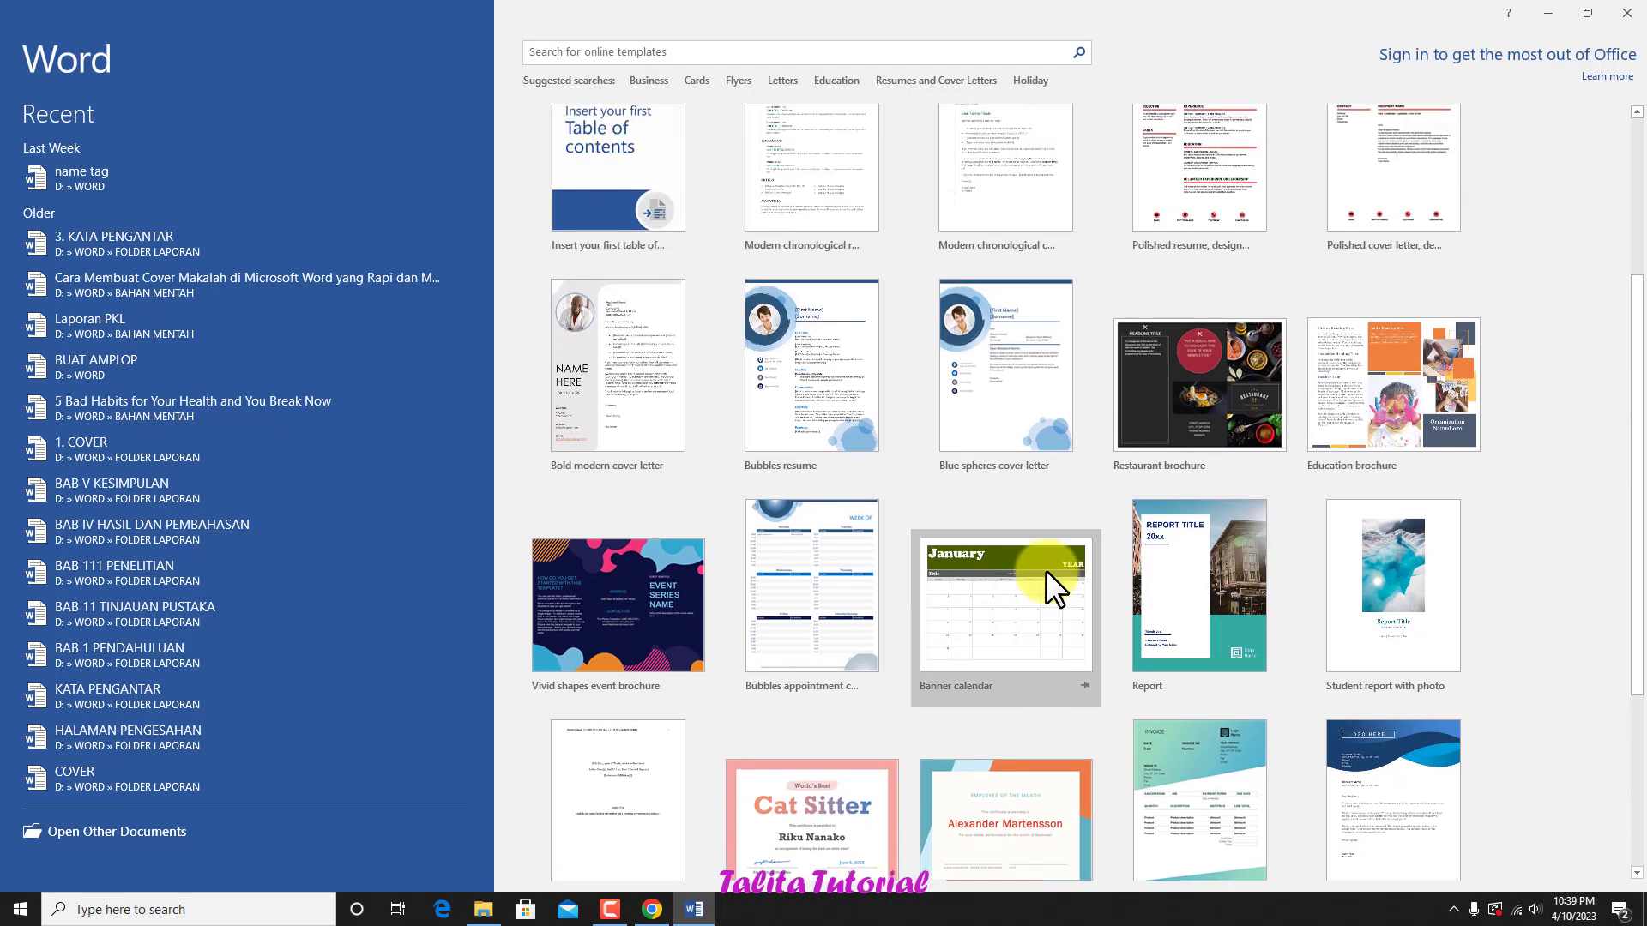
scroll(1046, 569, "up", 5)
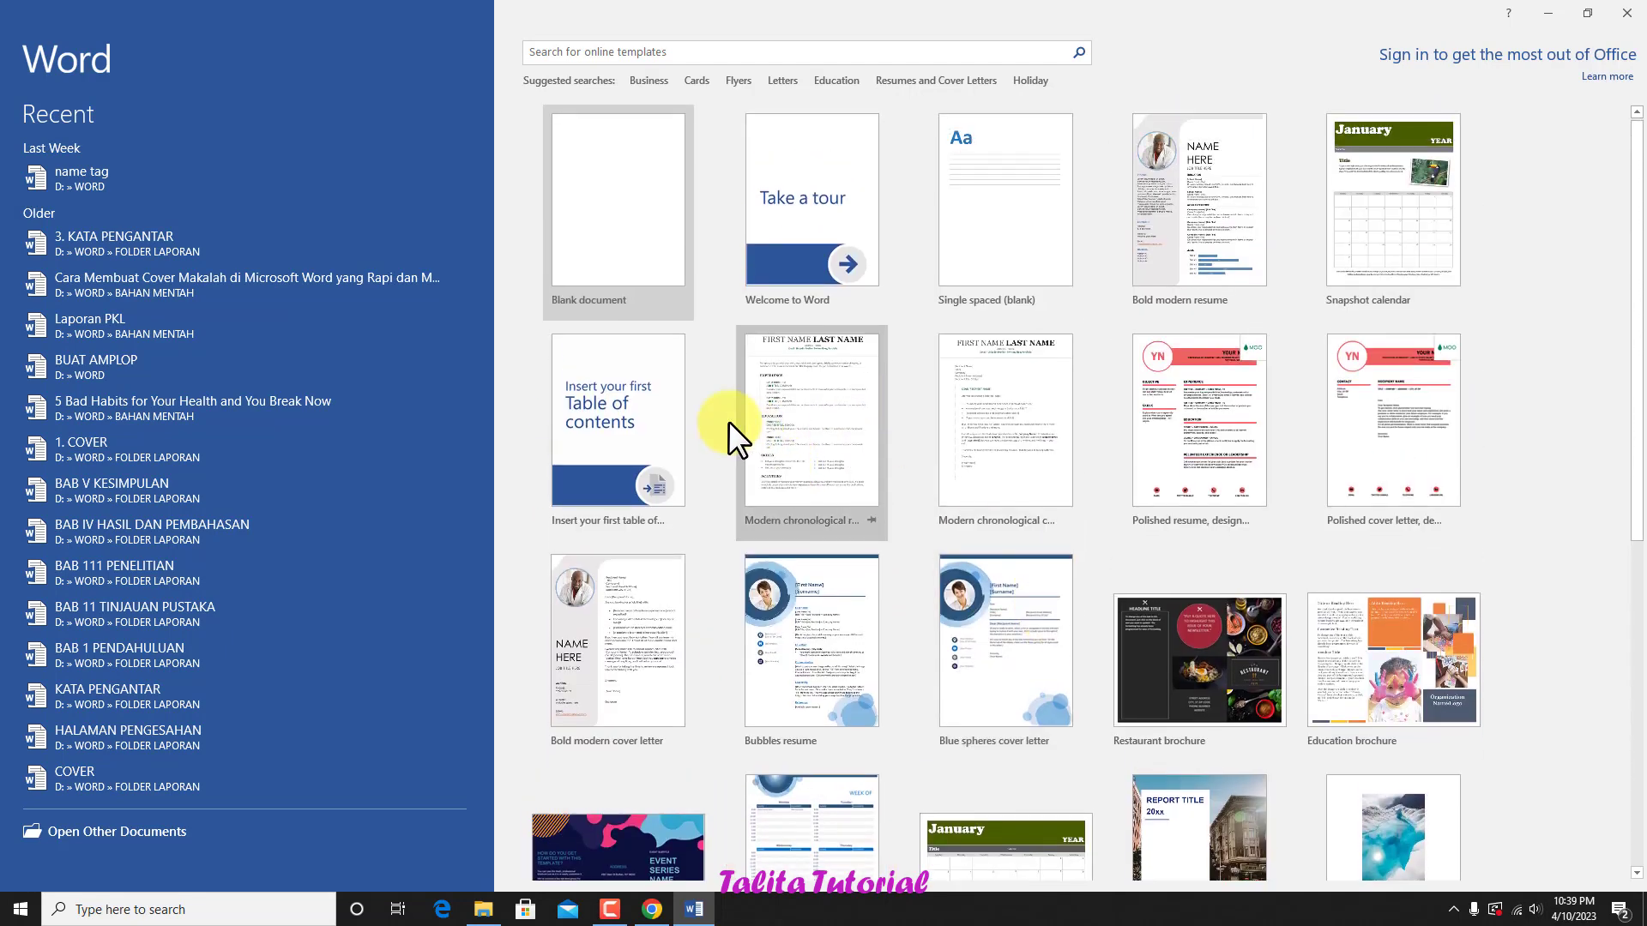
left_click(605, 199)
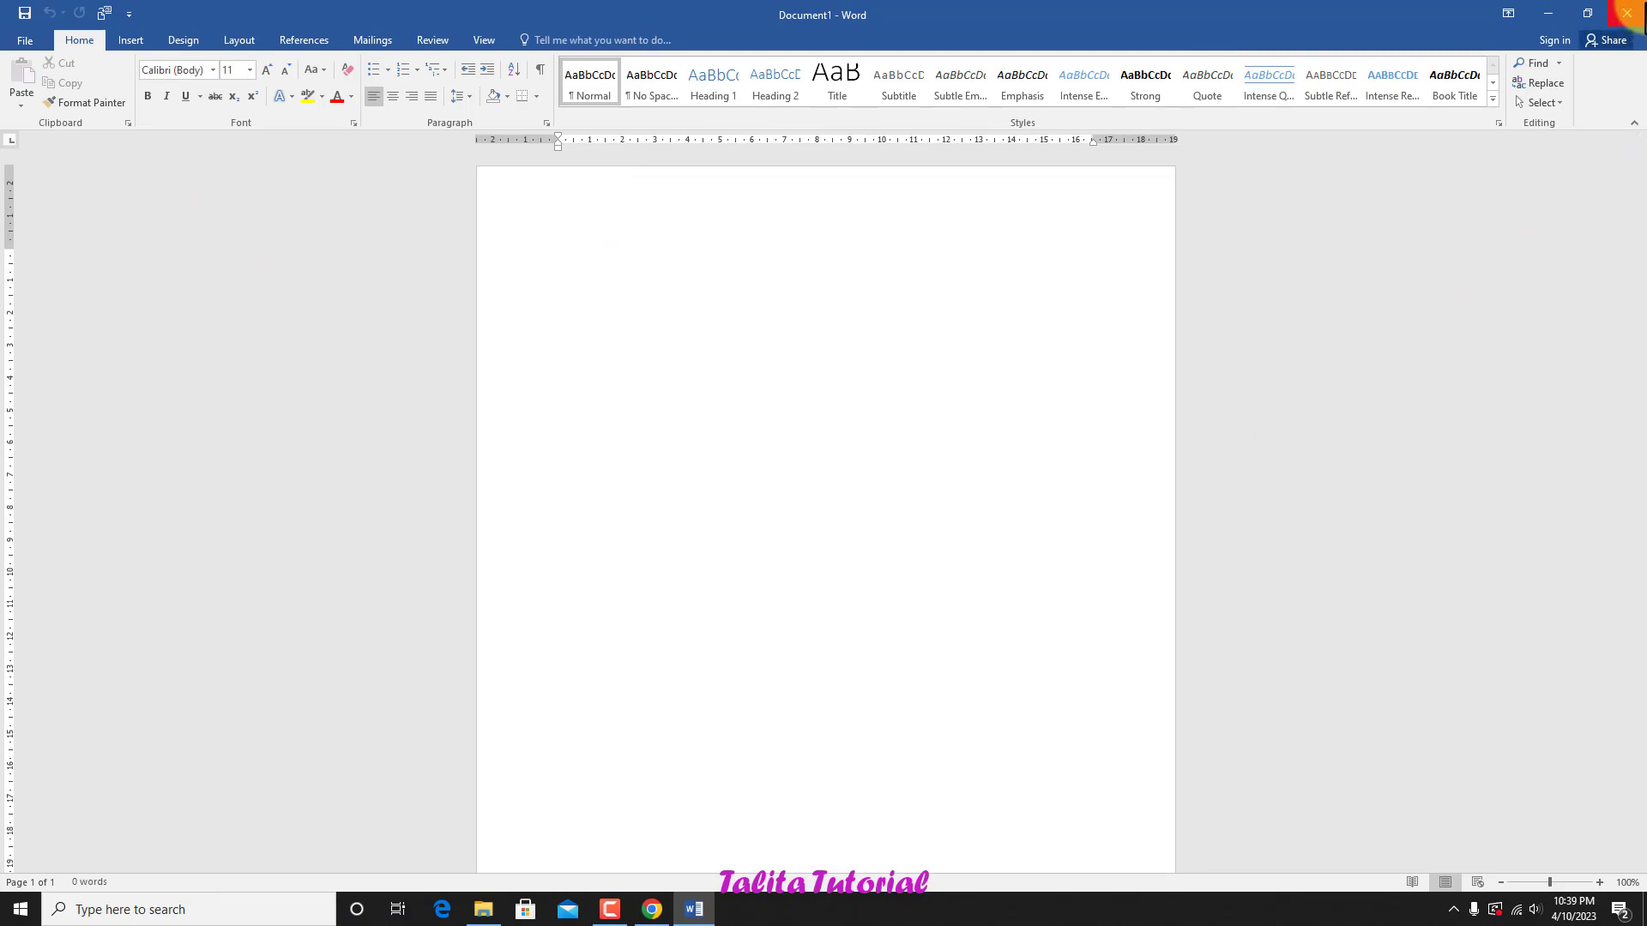
Step: Close the current document, open Word 2016 again from its desktop shortcut and create a new blank document
left_click(1627, 13)
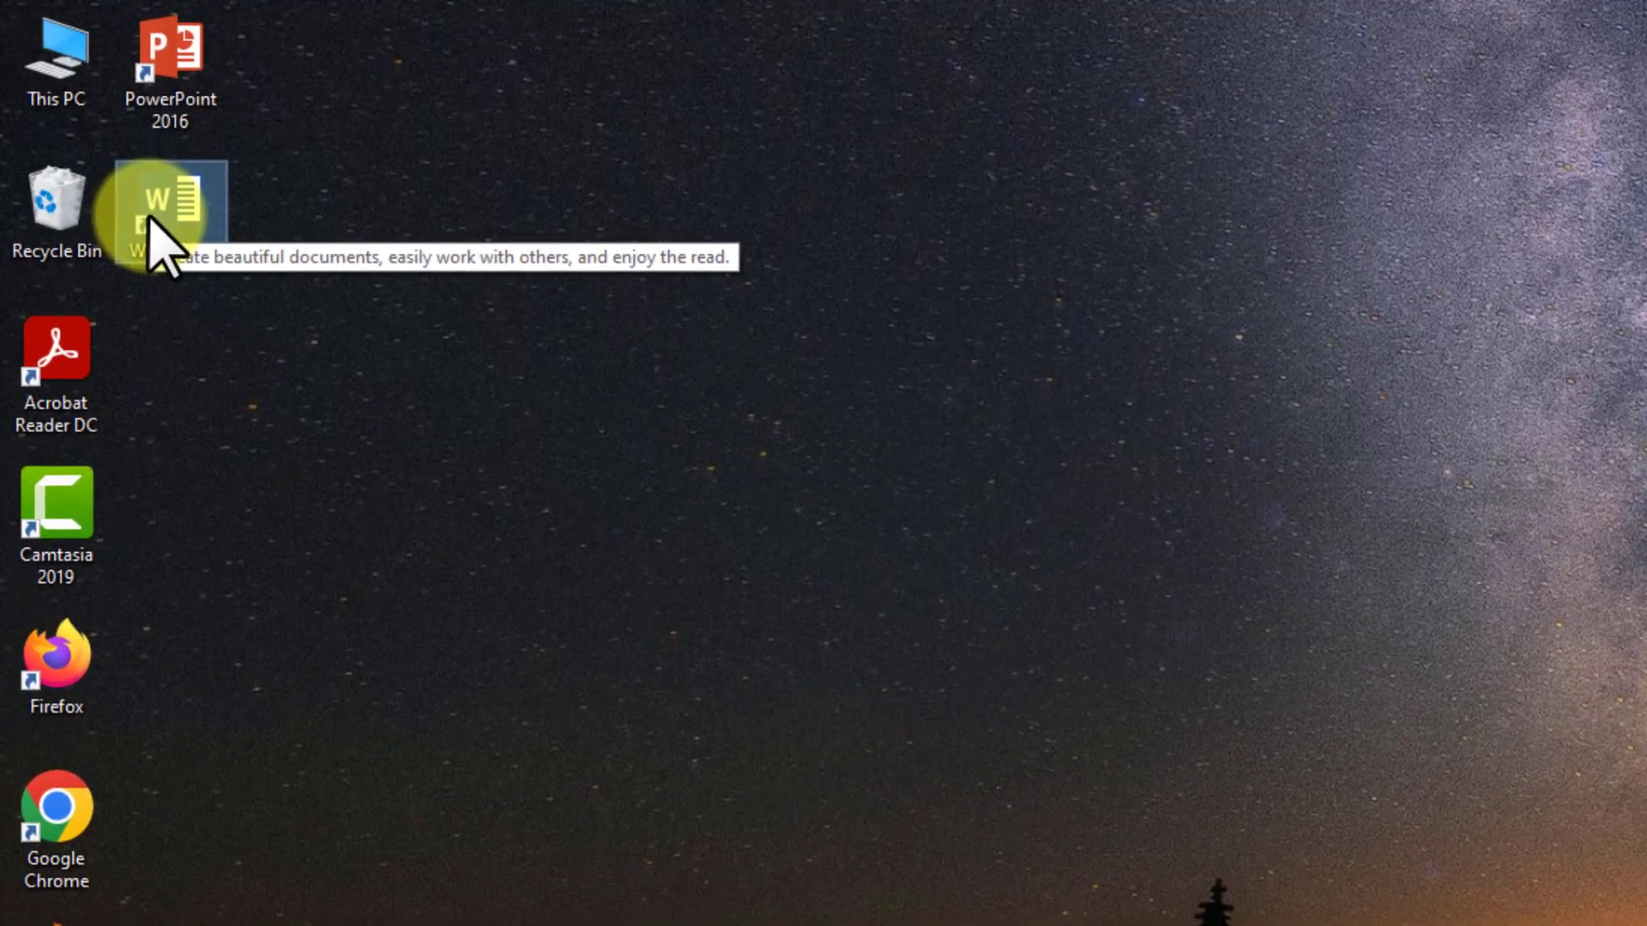
right_click(150, 220)
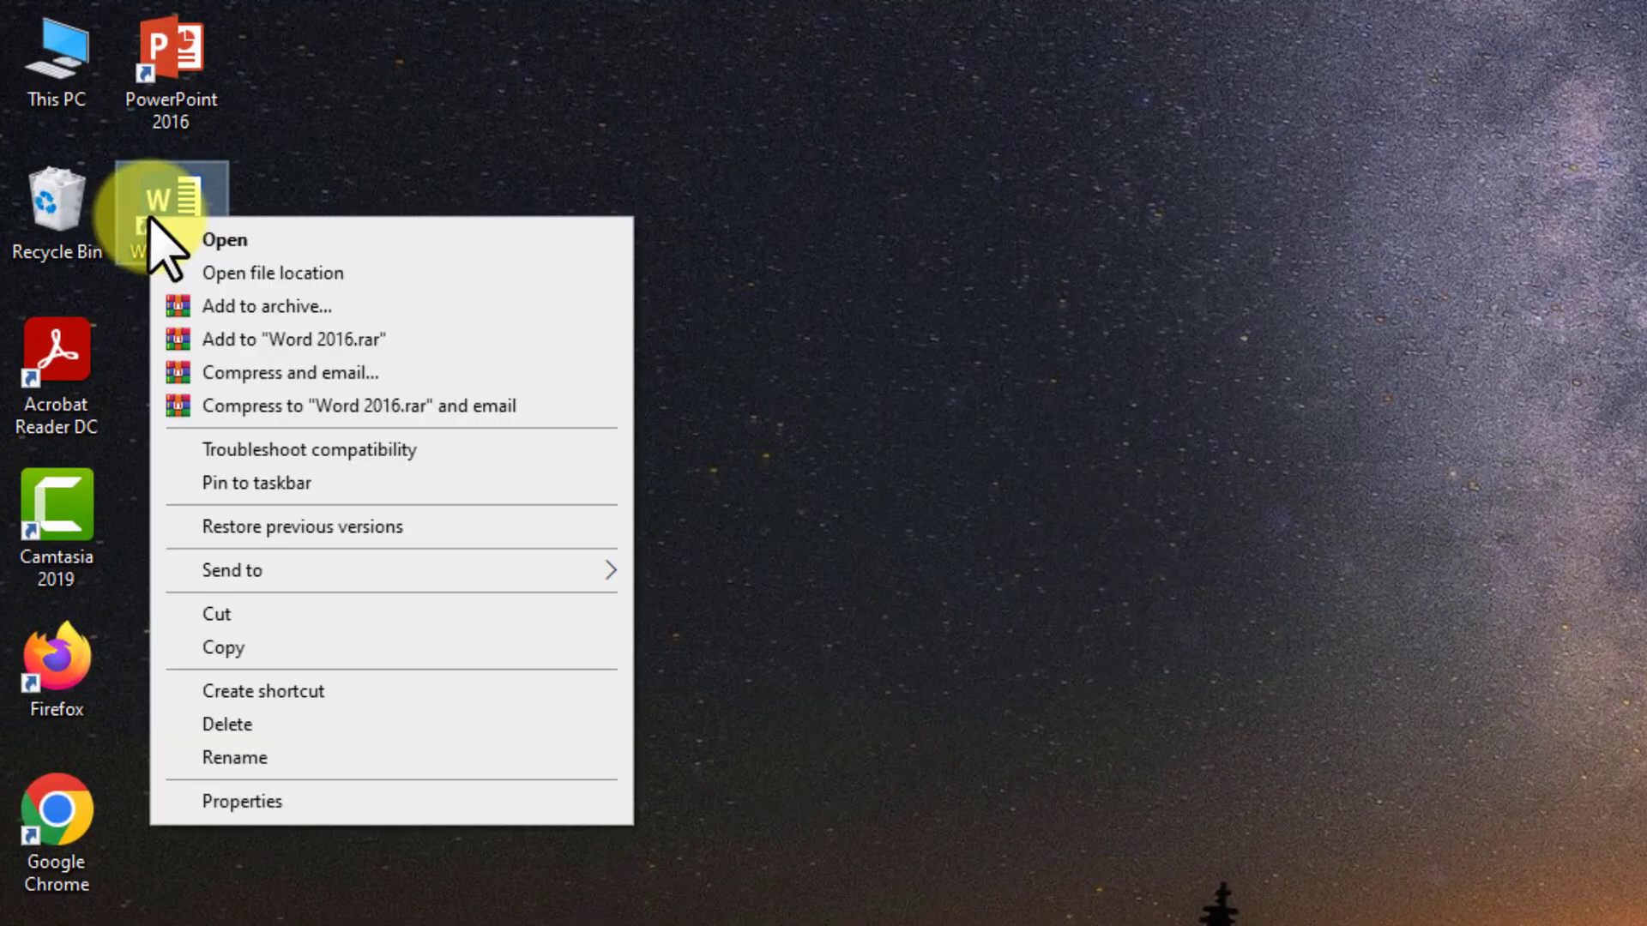
left_click(227, 240)
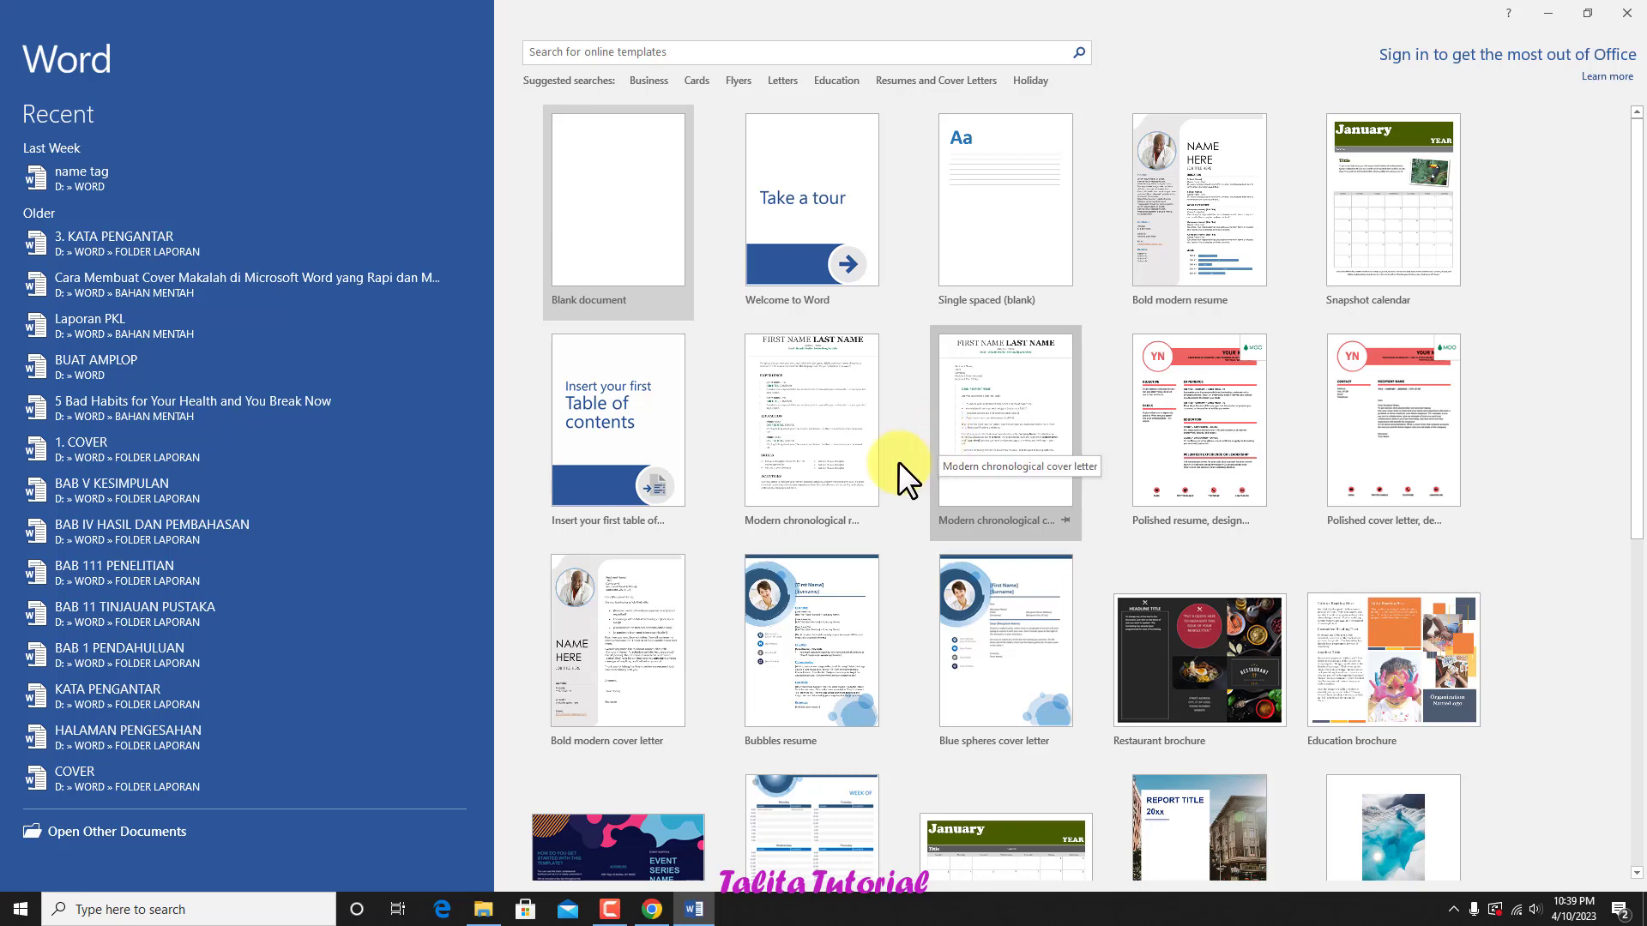
left_click(611, 223)
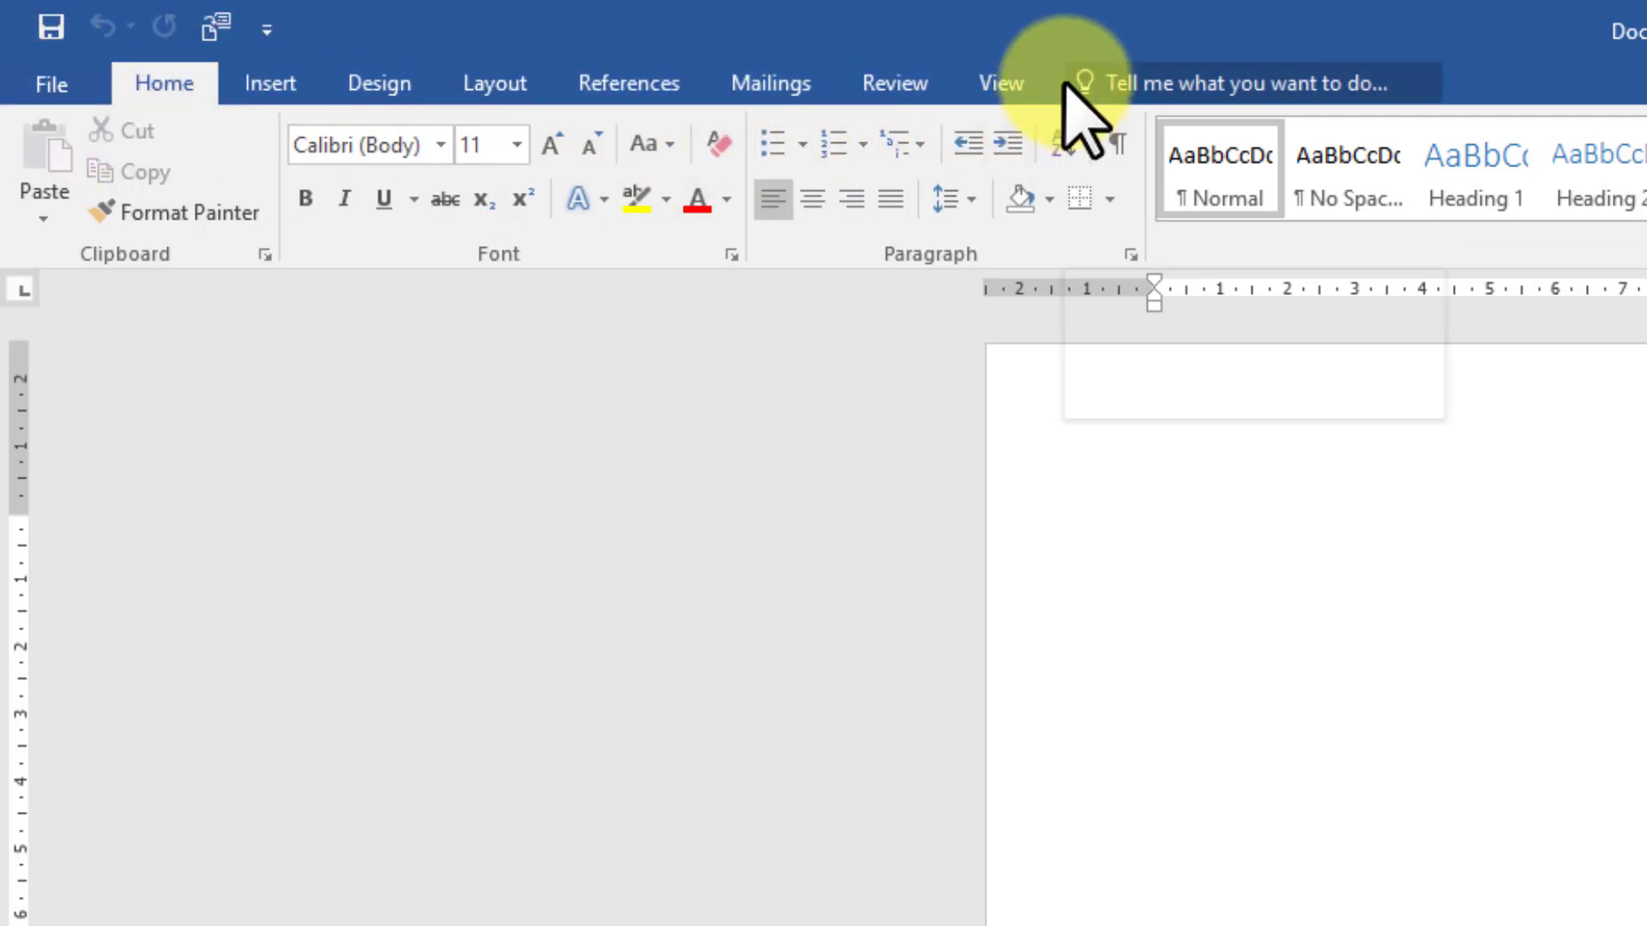
Step: Examine the ribbon's command groups for Insert, Design, Layout, References, Mailings and Review, ending with the Home commands
left_click(270, 83)
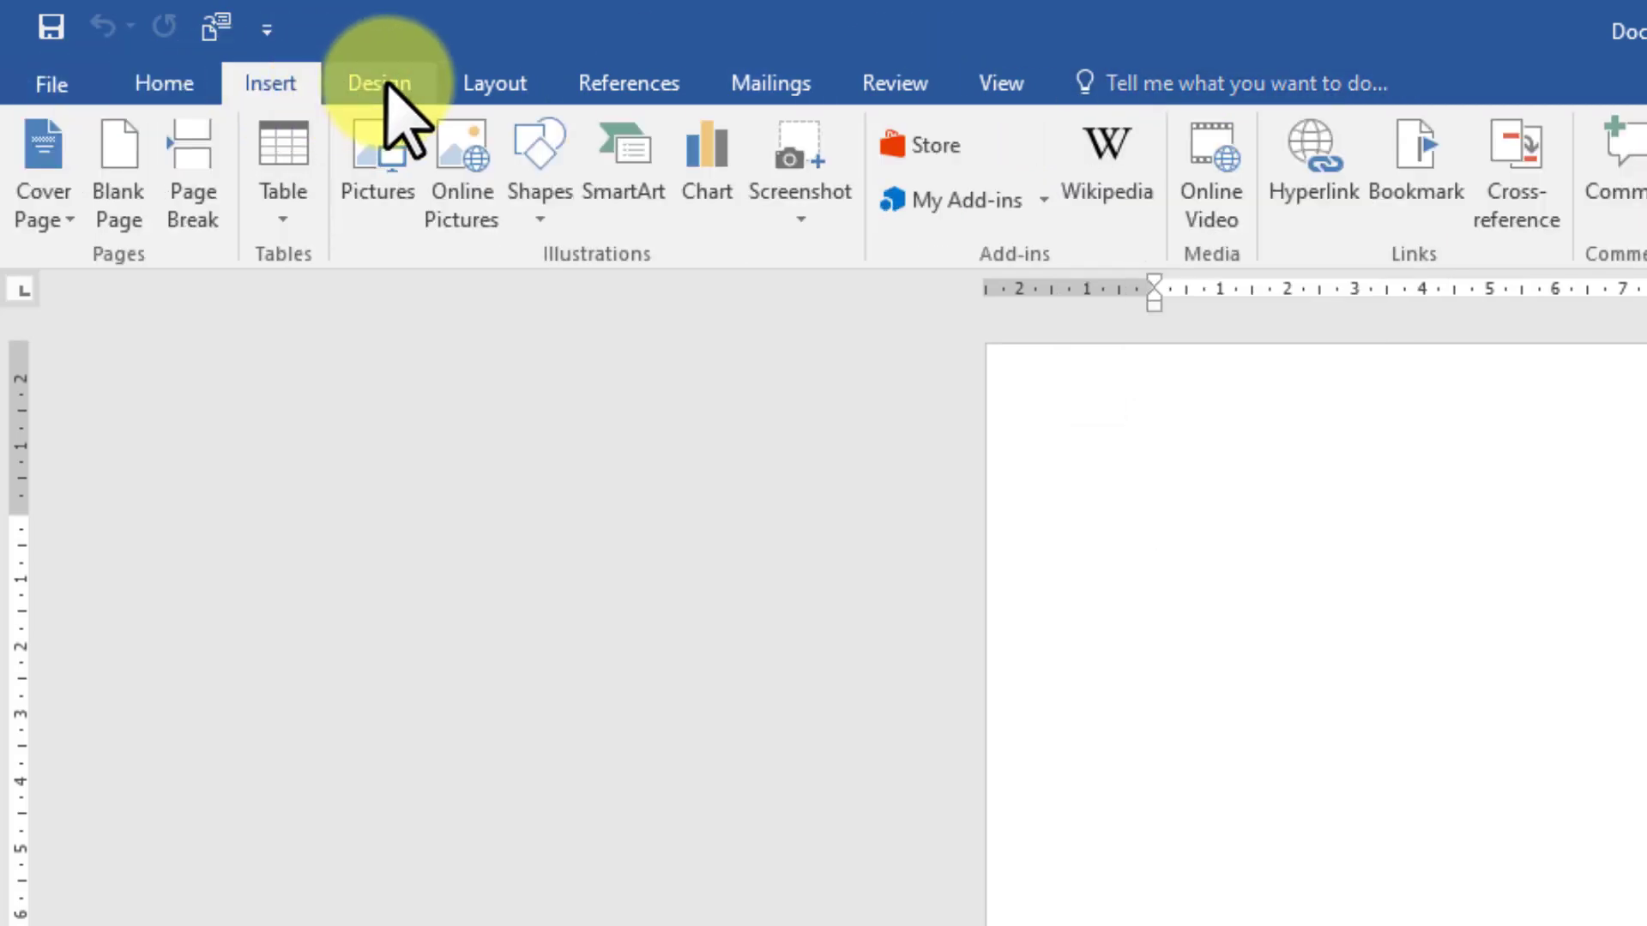
left_click(385, 83)
left_click(496, 86)
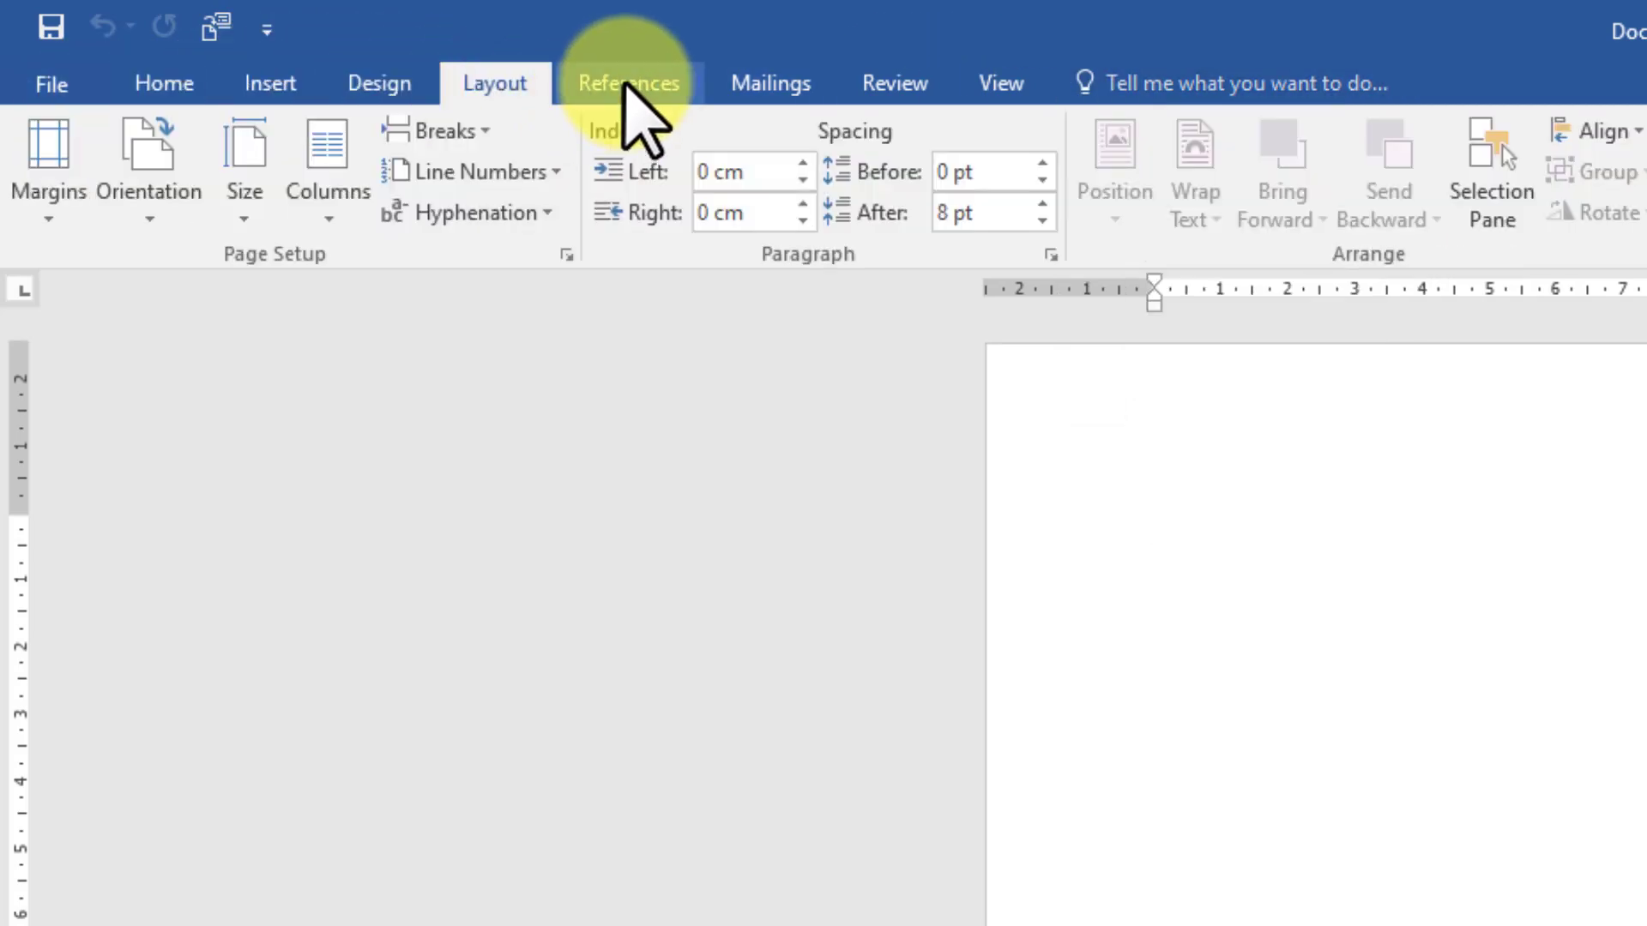
left_click(633, 86)
left_click(791, 83)
left_click(911, 82)
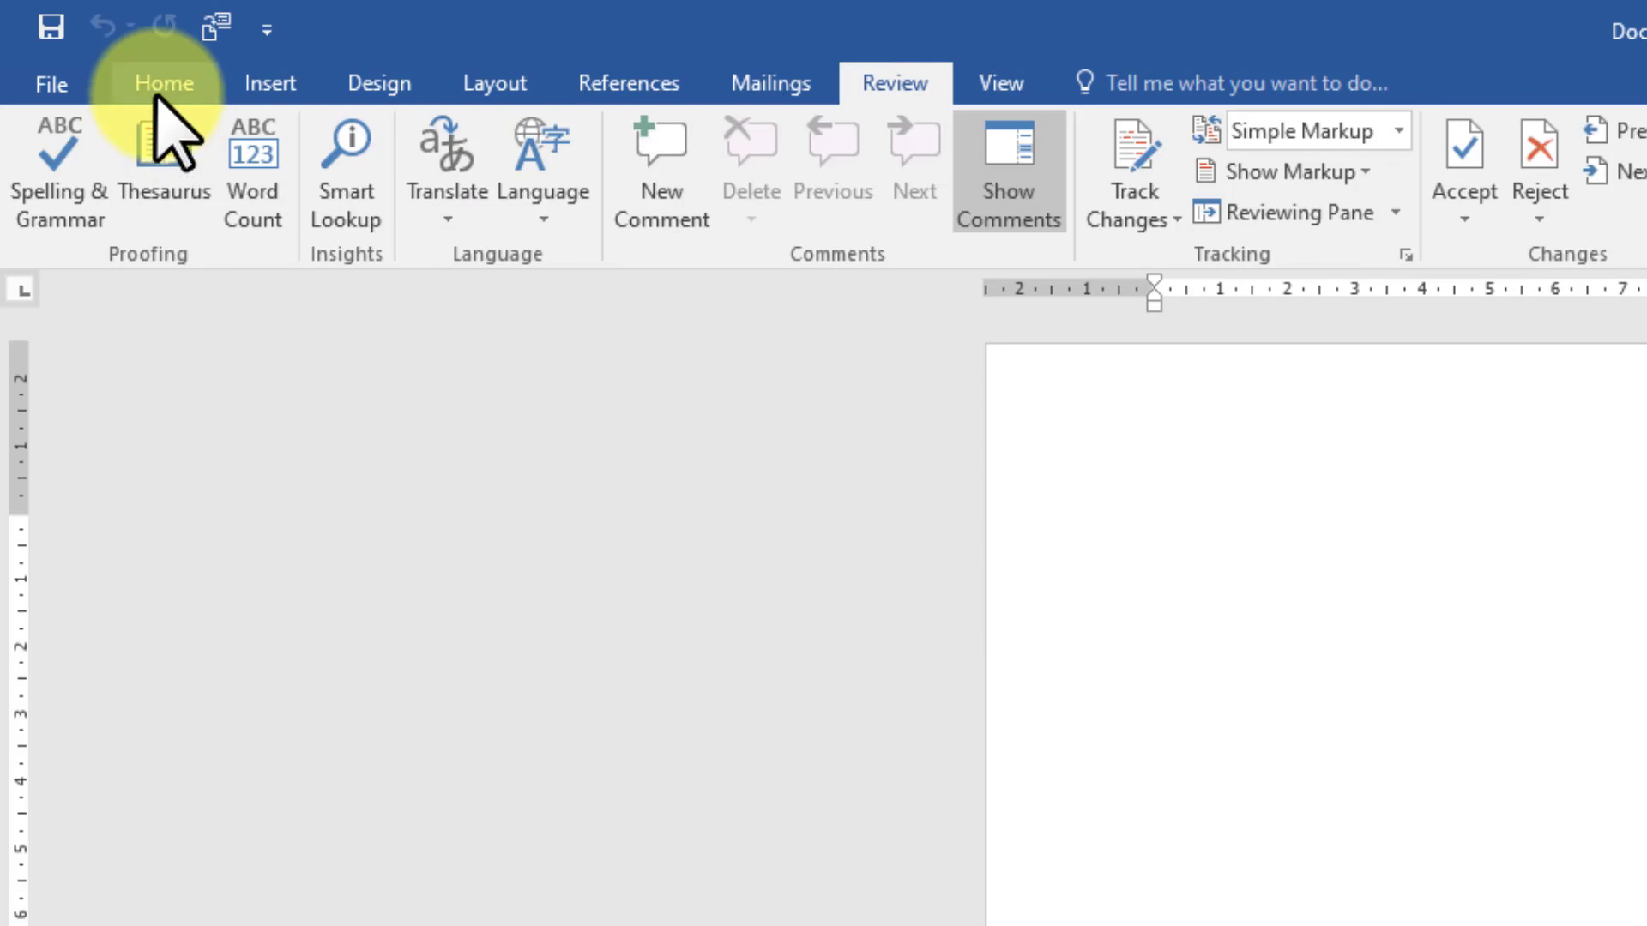
left_click(161, 85)
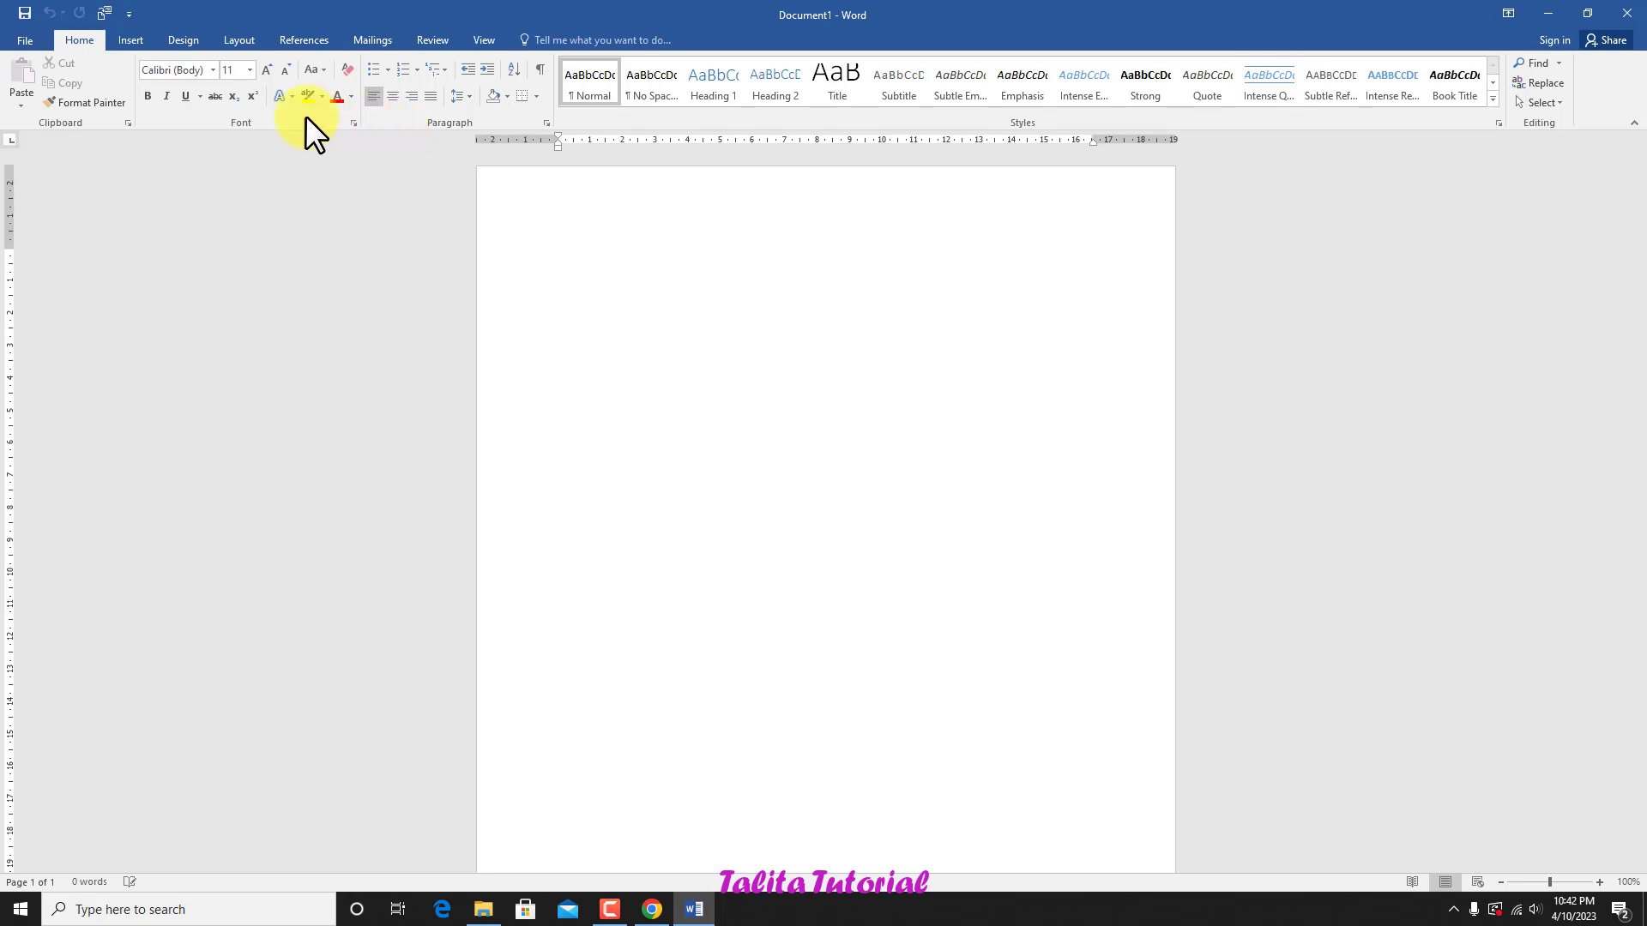
left_click(130, 42)
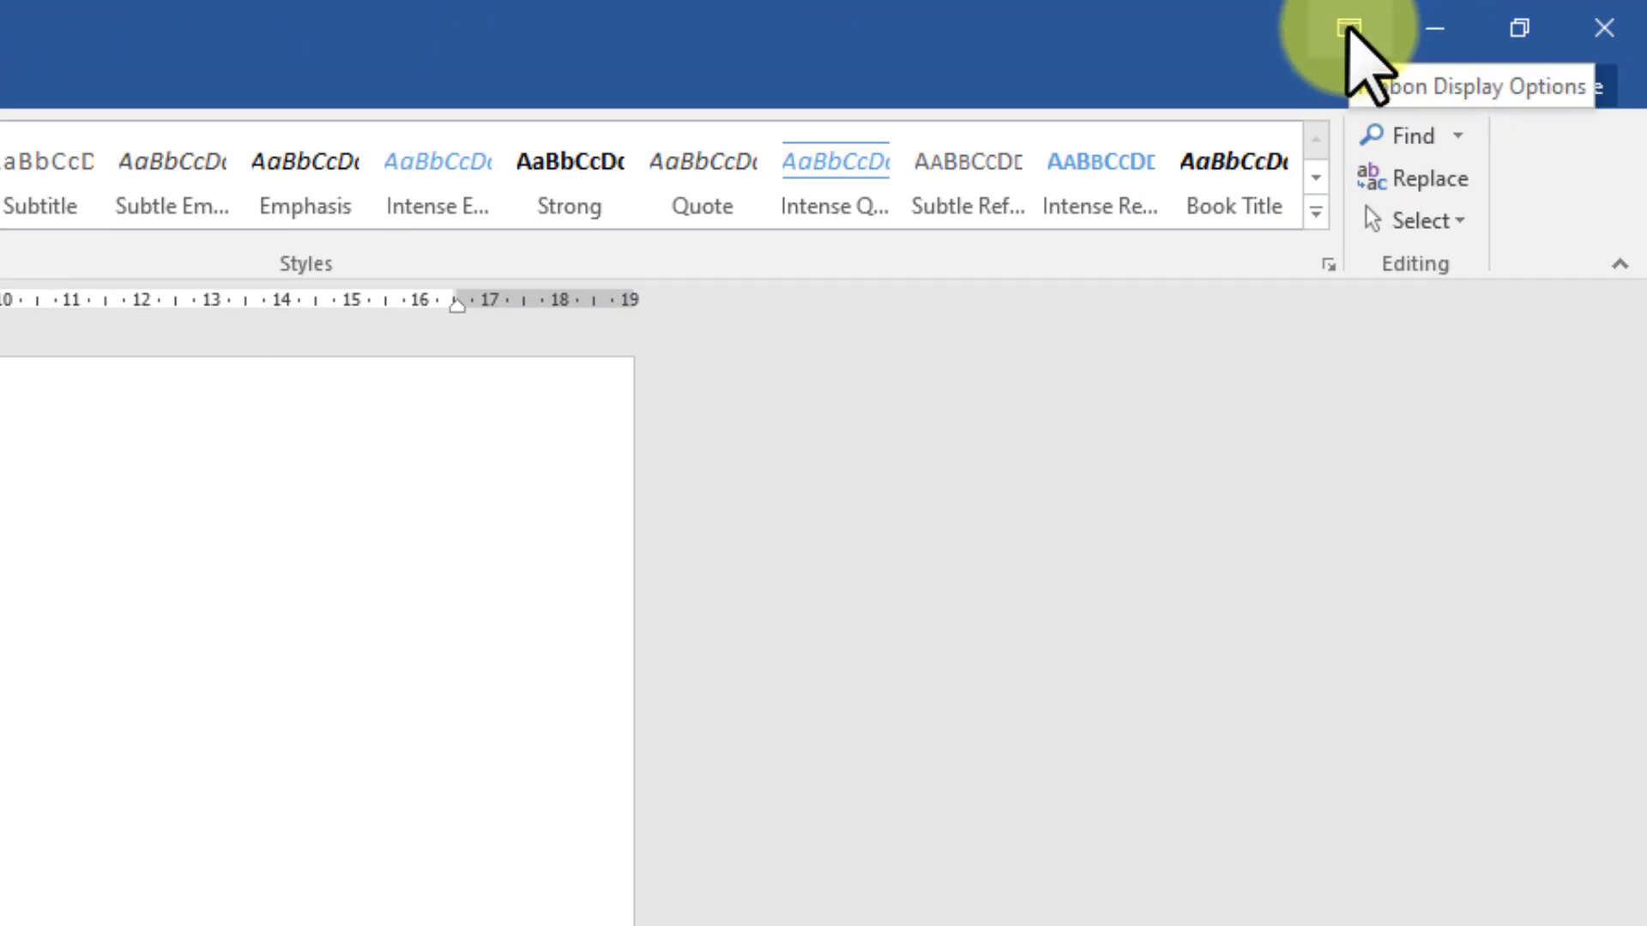
Step: Switch the ribbon display through Auto-hide Ribbon and Show Tabs, ending with Show Tabs and Commands
left_click(1348, 28)
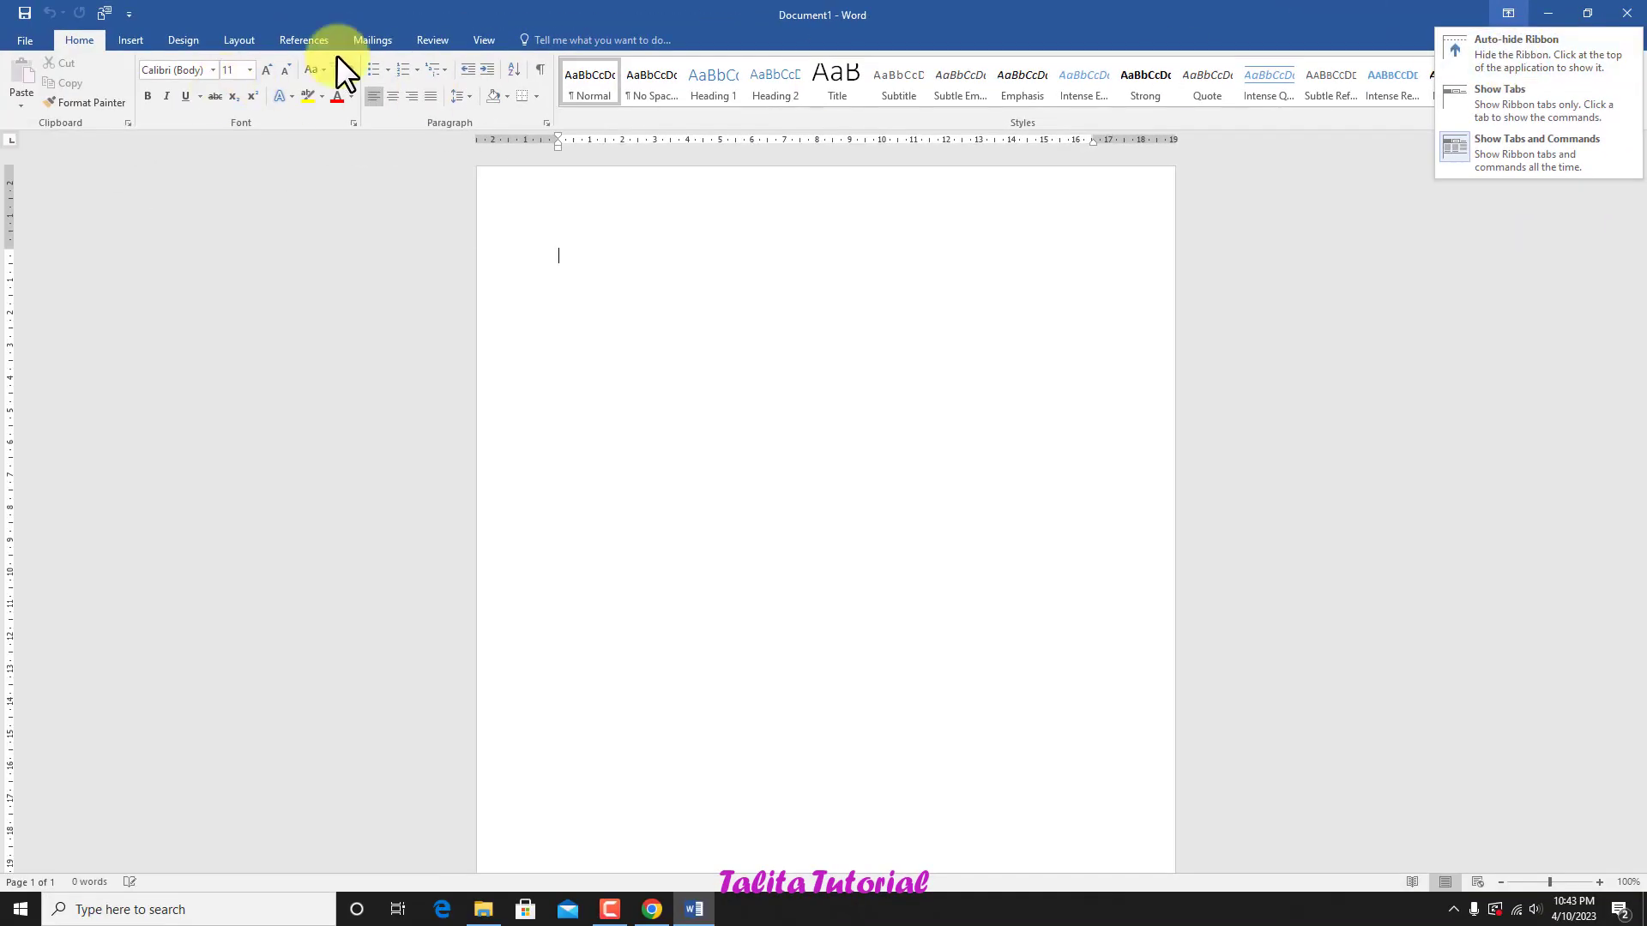
left_click(1489, 59)
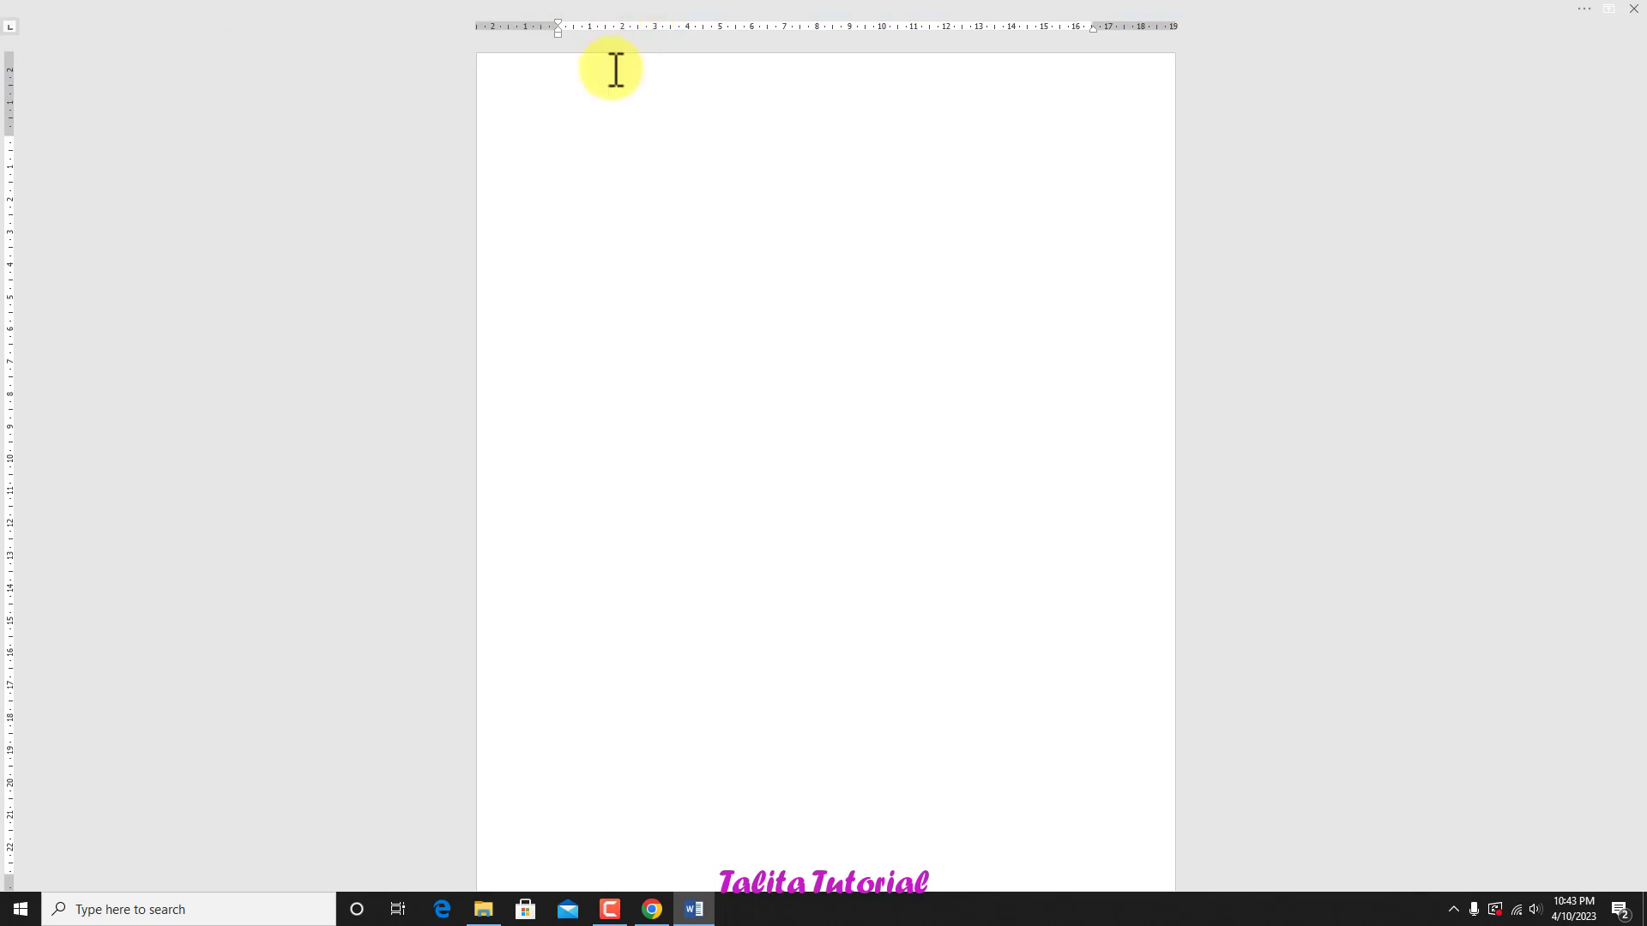
left_click(1605, 10)
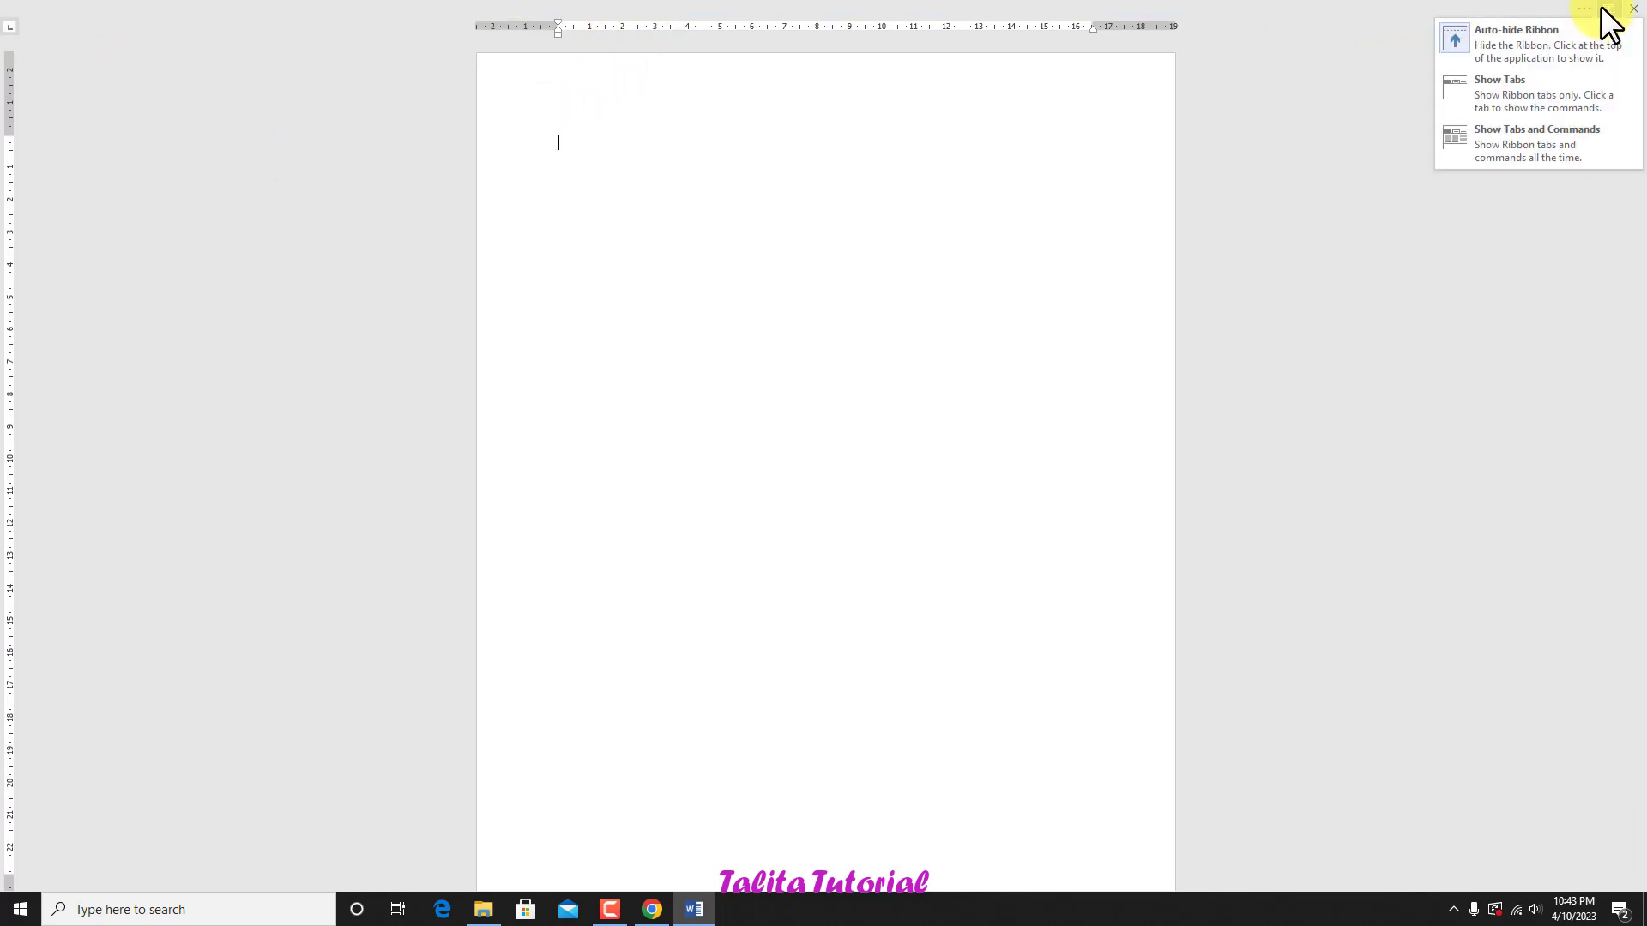
left_click(1537, 91)
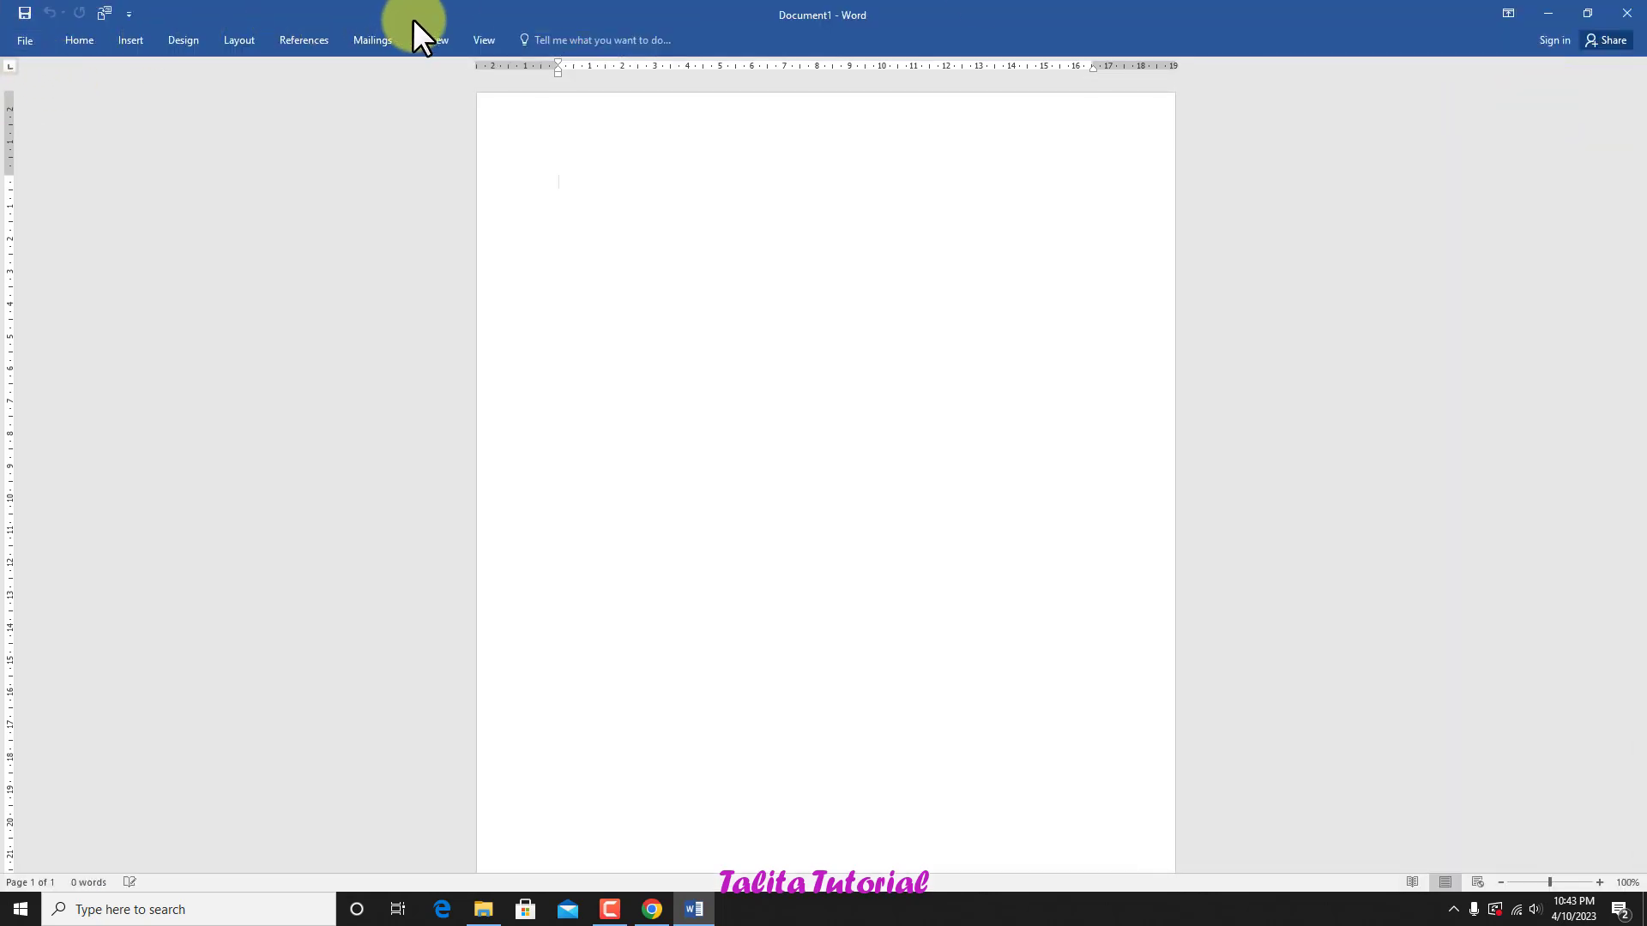
left_click(1509, 14)
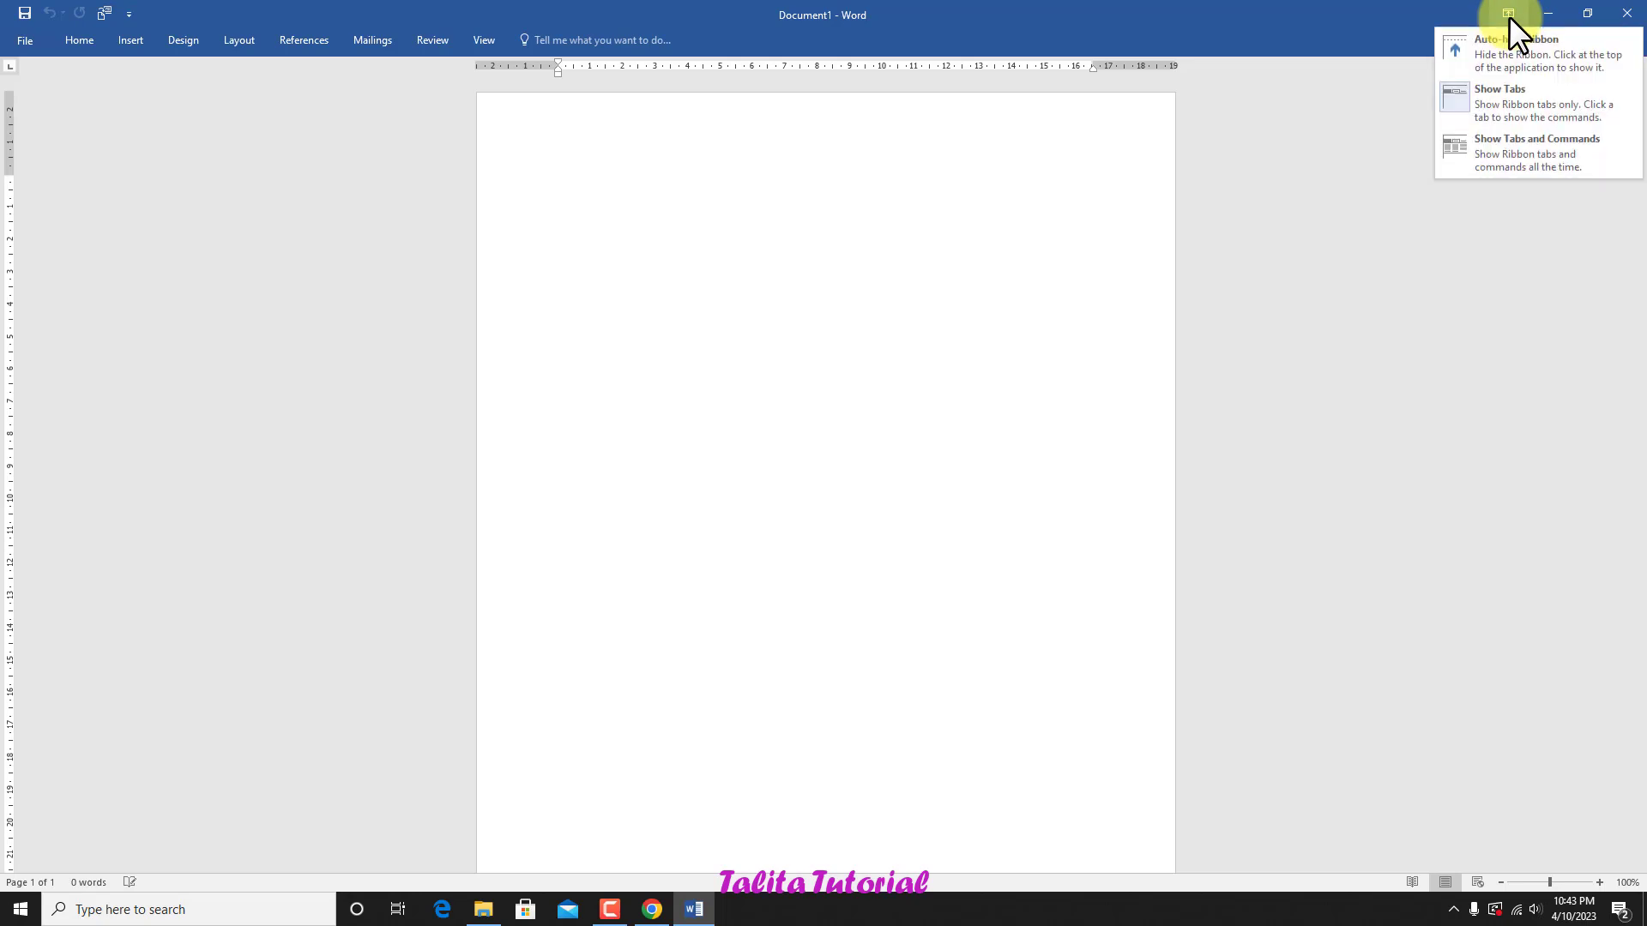
left_click(1512, 163)
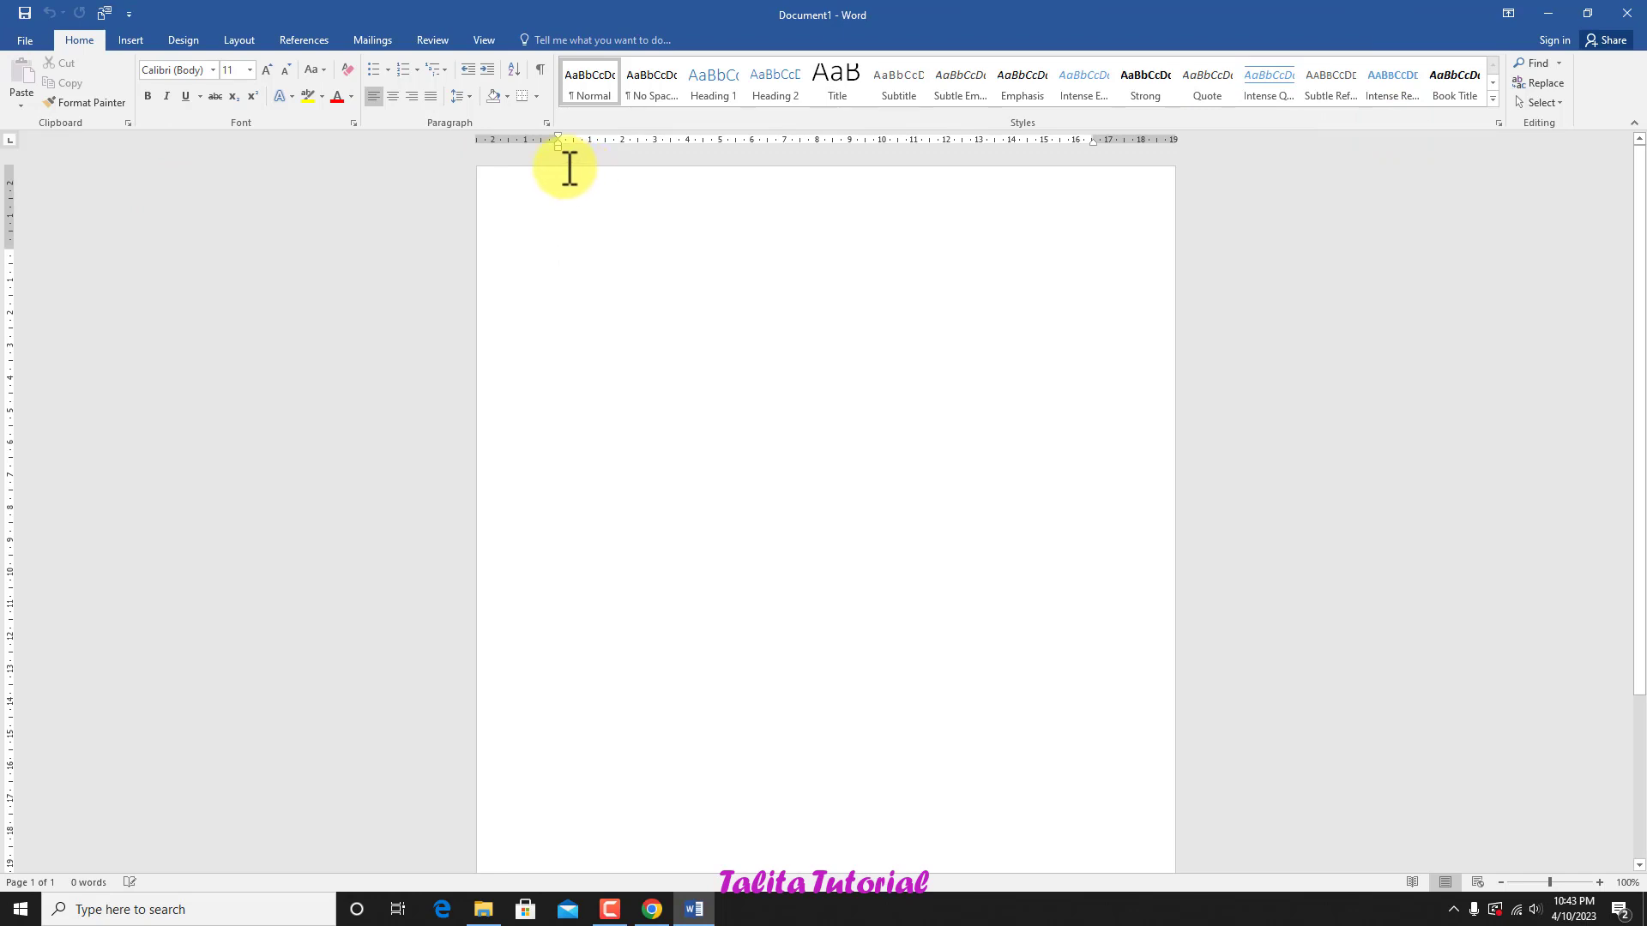
Step: Minimize and reopen the Word window, restore it down to a smaller size and maximize it again
left_click(1548, 17)
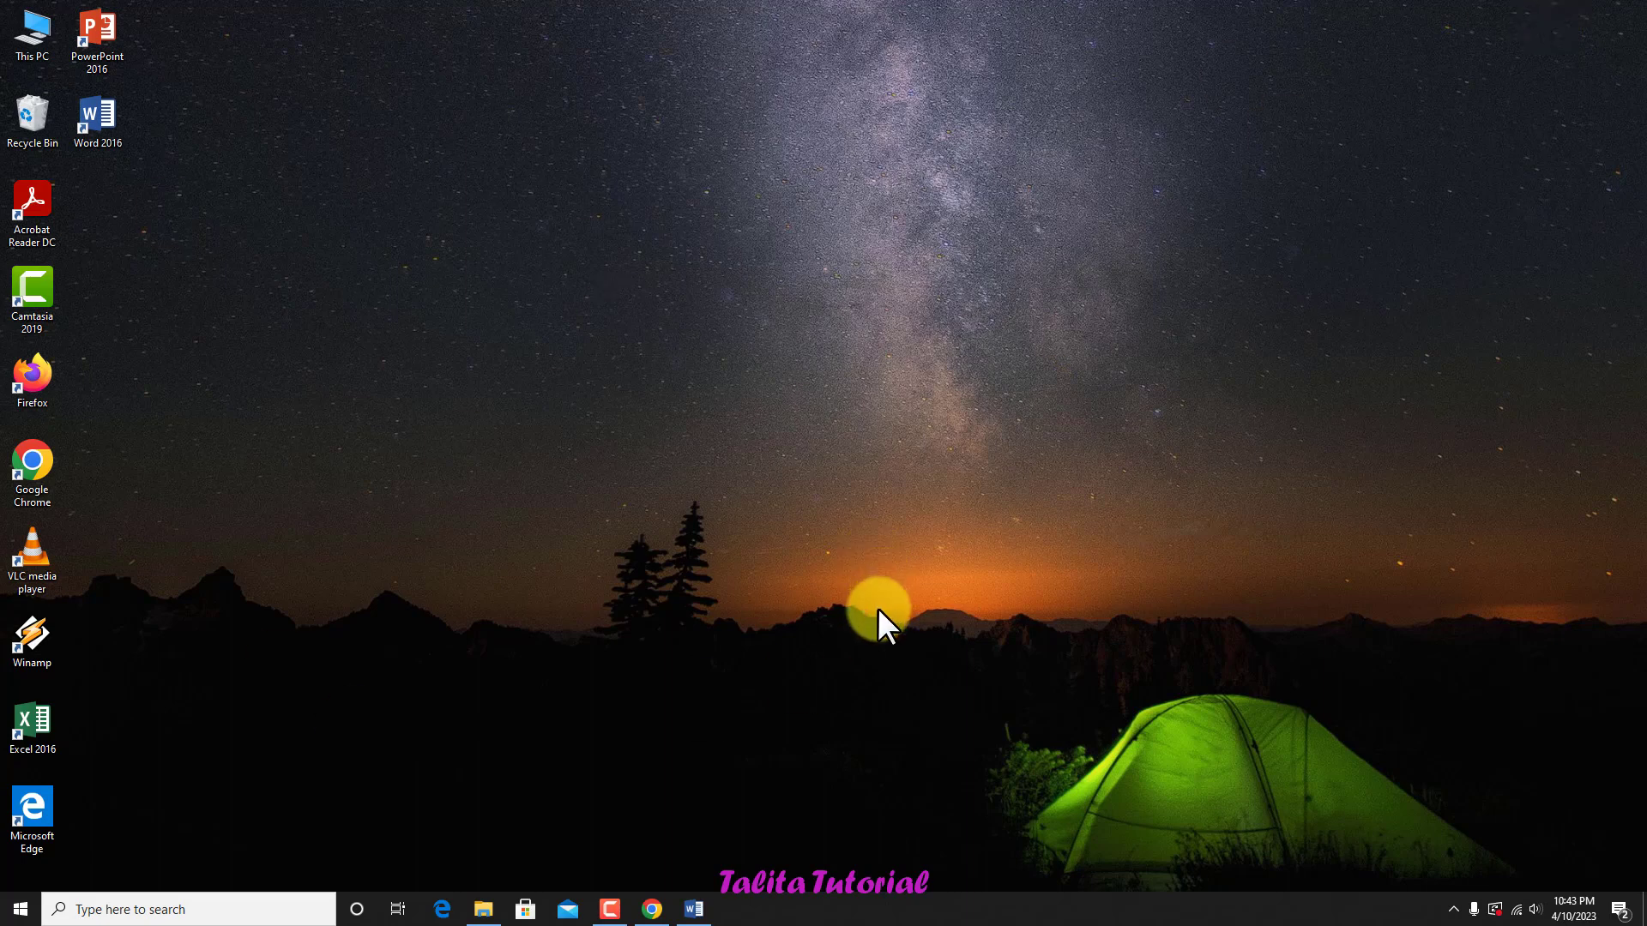
left_click(694, 916)
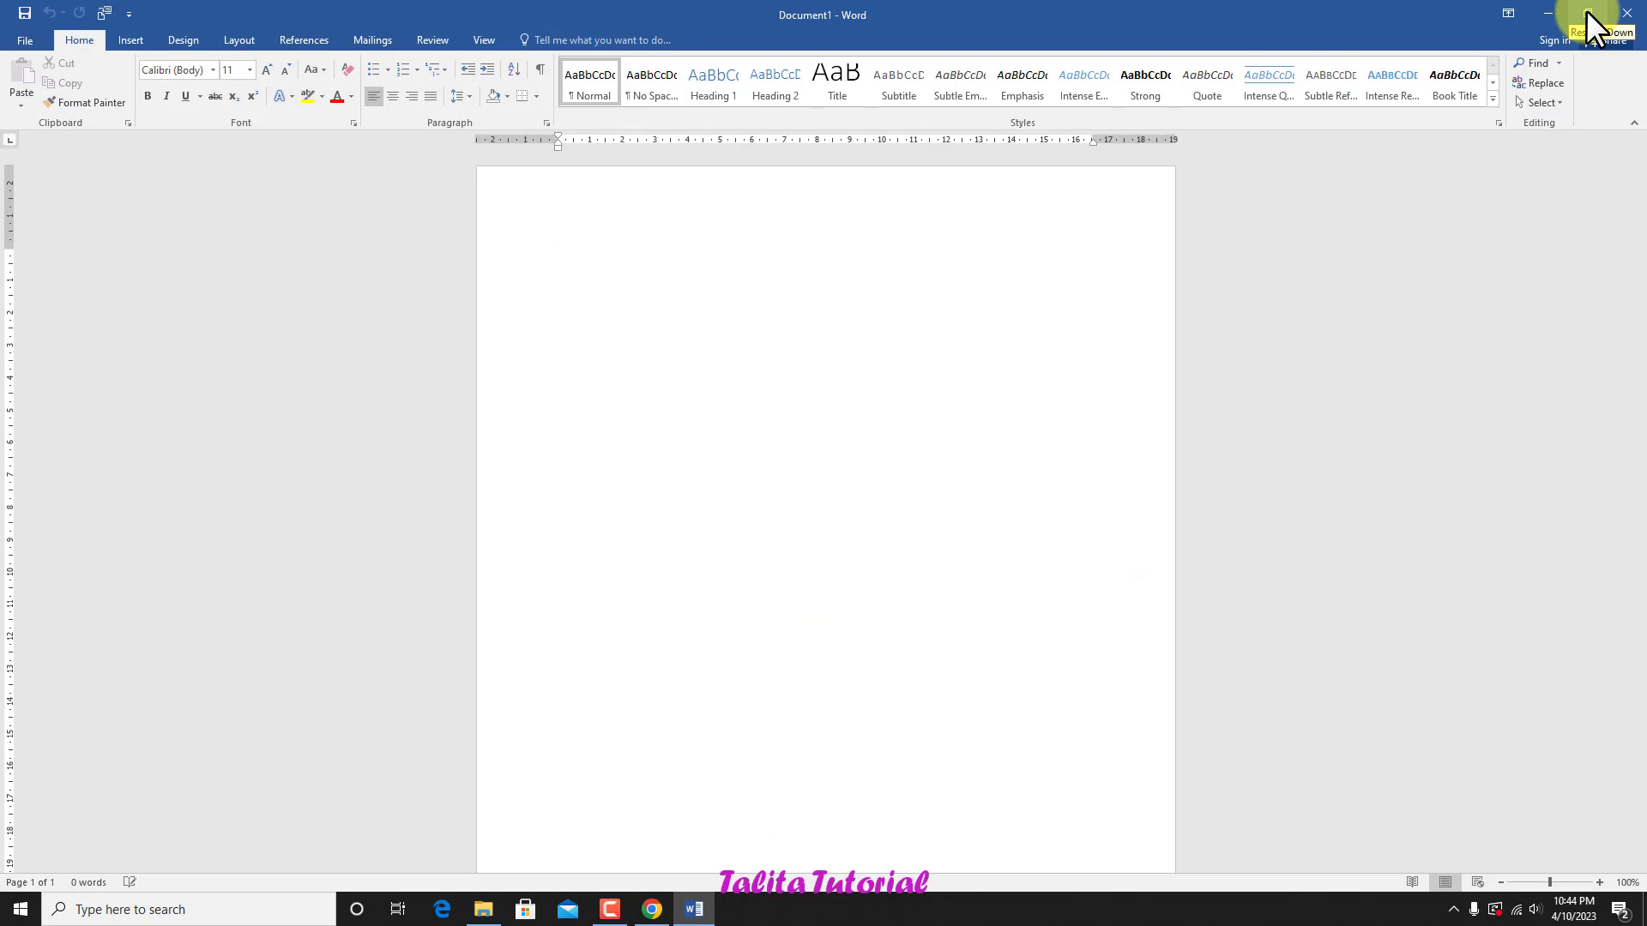
left_click(1587, 12)
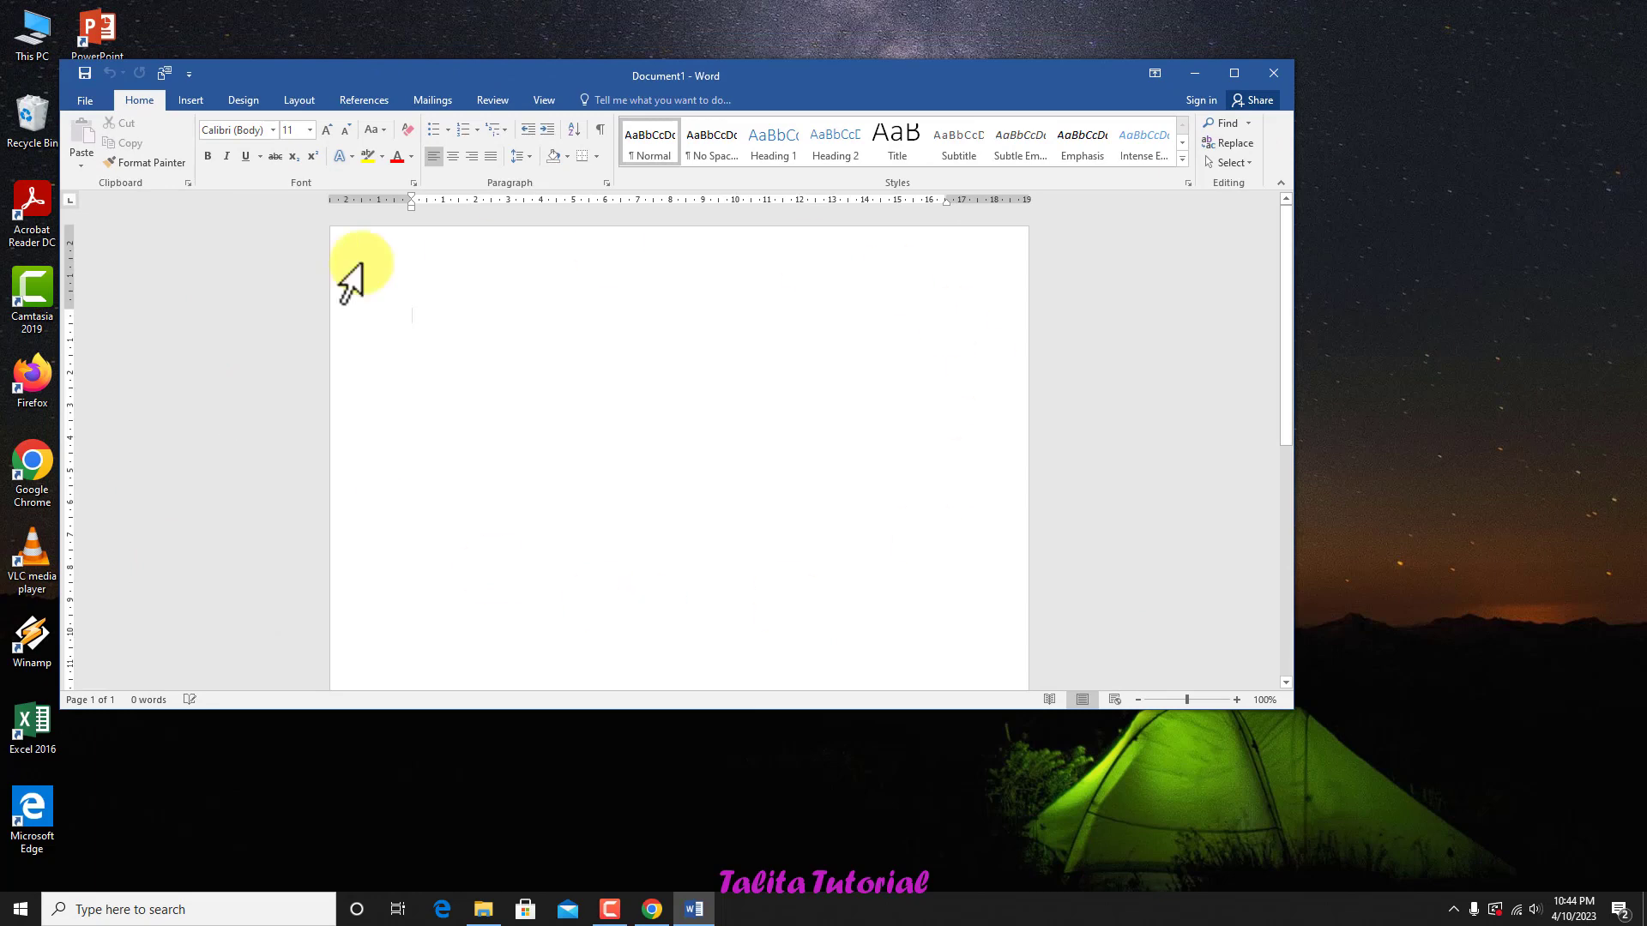
left_click(1235, 76)
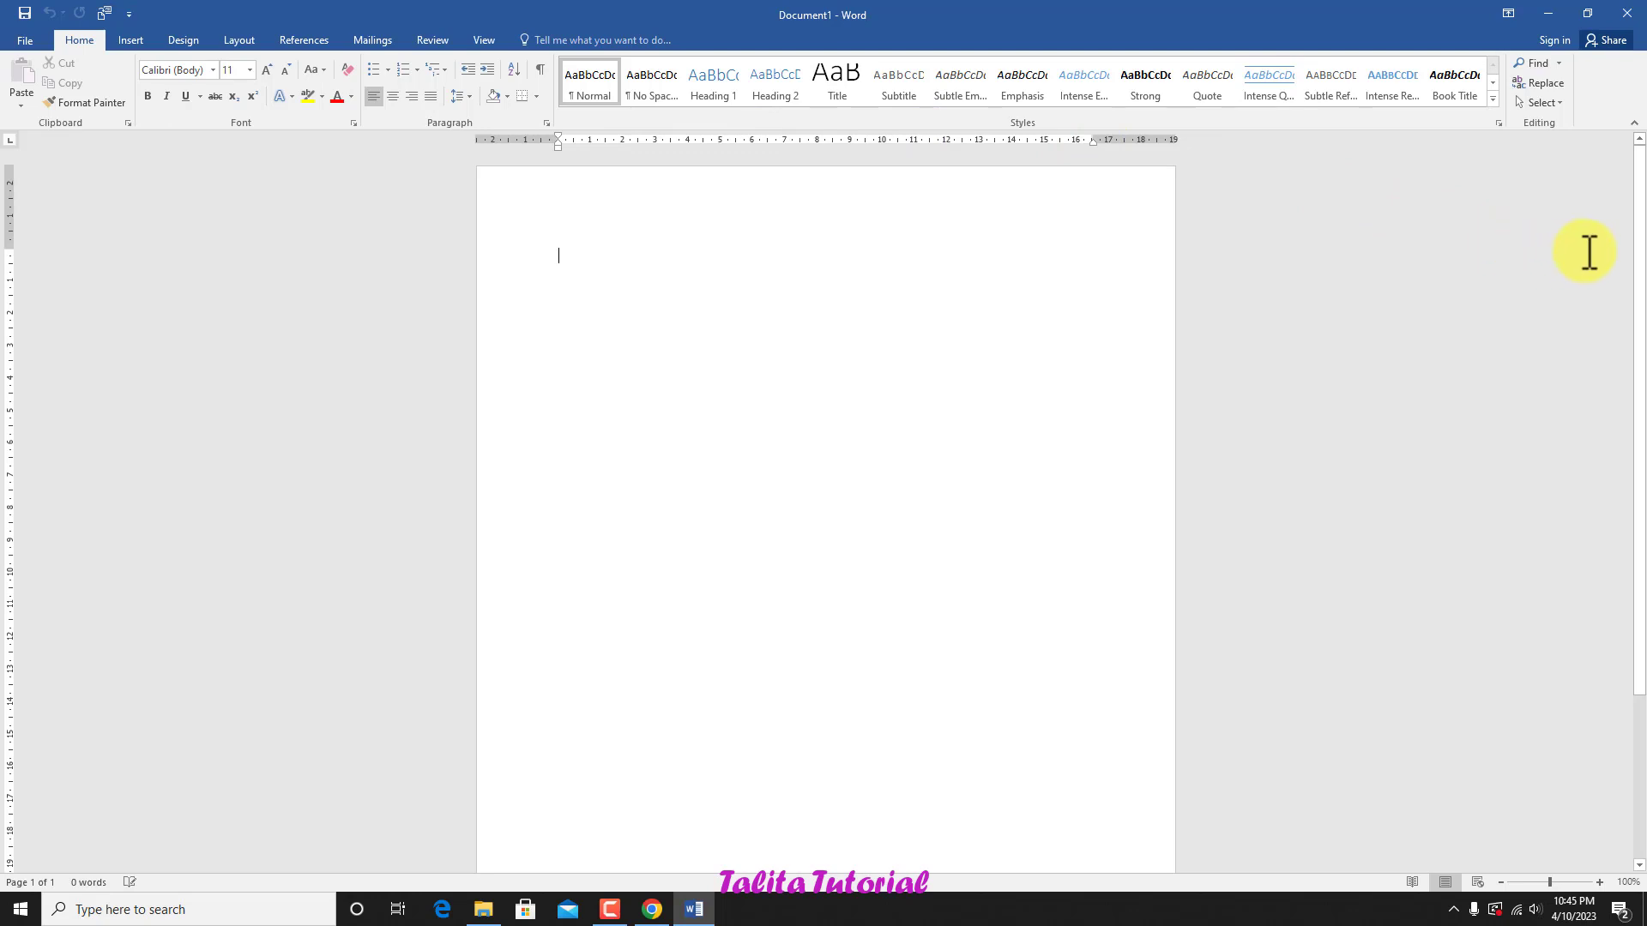
mouse_move(1639, 196)
left_mouse_down()
mouse_move(1638, 367)
mouse_move(1638, 147)
mouse_move(1642, 378)
mouse_move(1642, 182)
left_mouse_up()
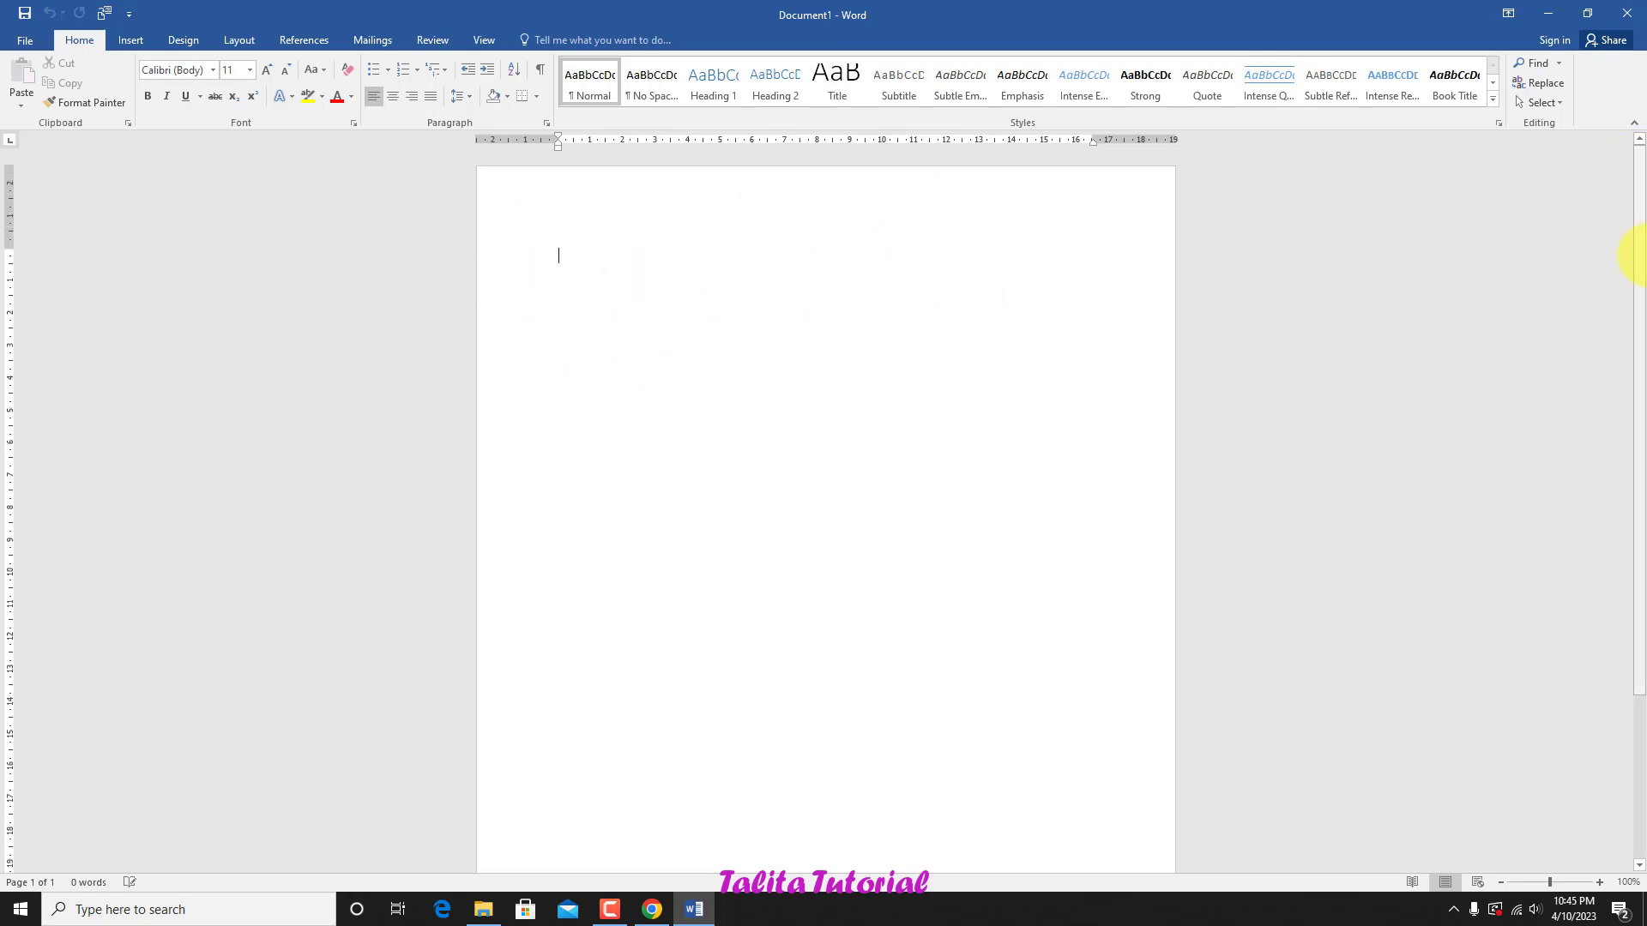
left_click_drag(1638, 206, 1642, 275)
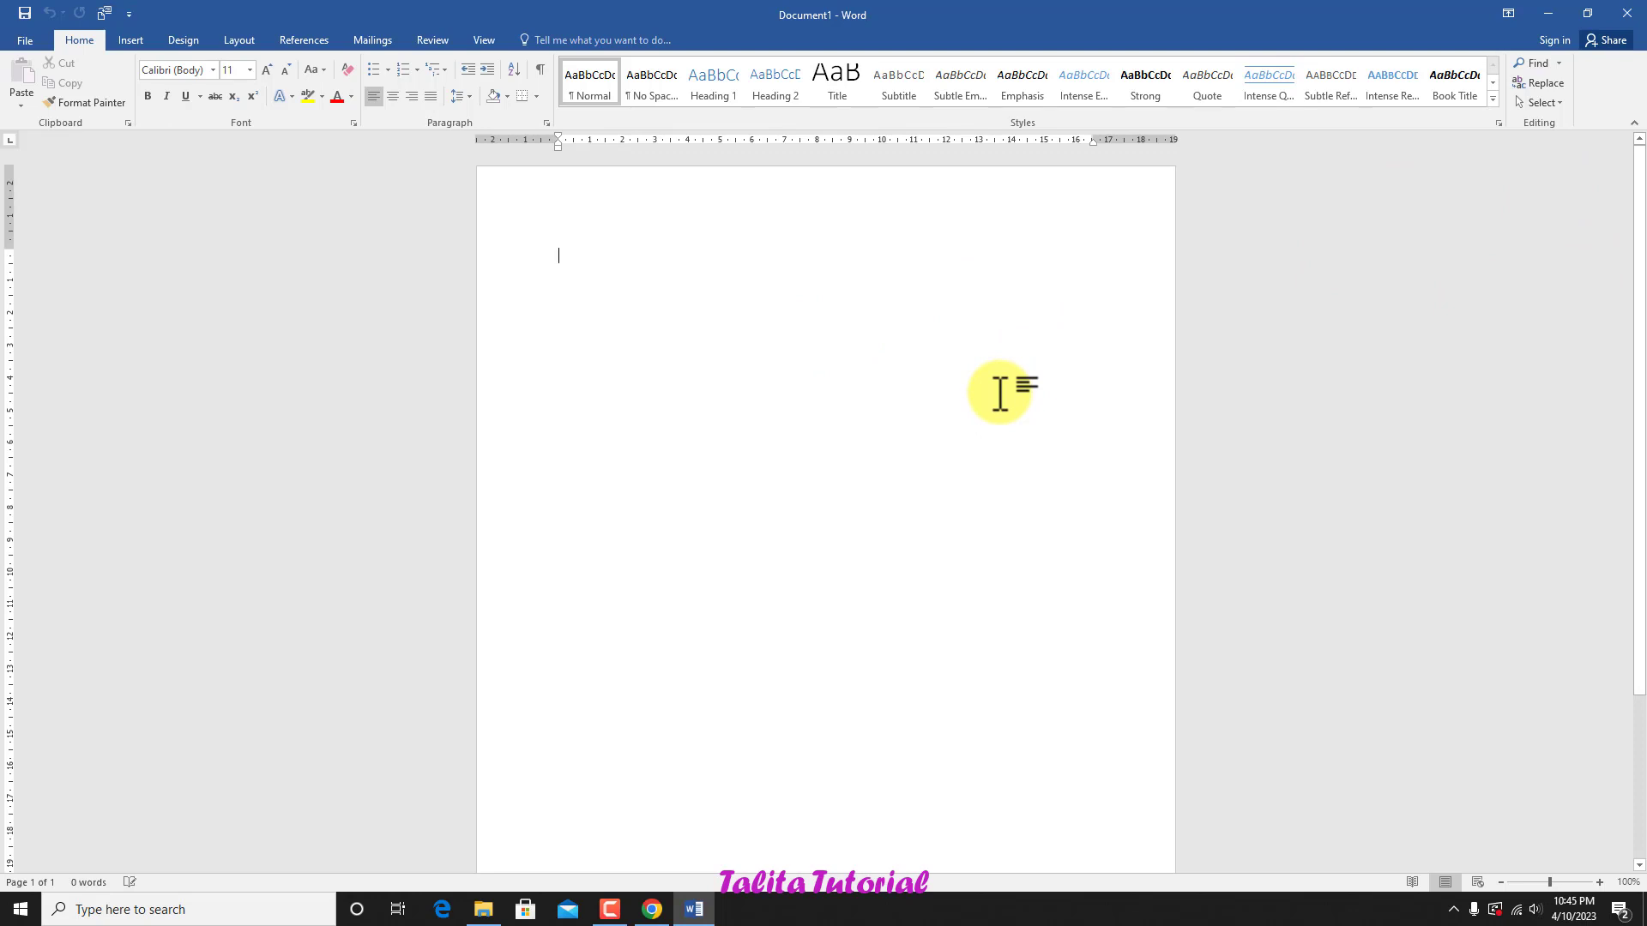
scroll(1000, 394, "down", 1)
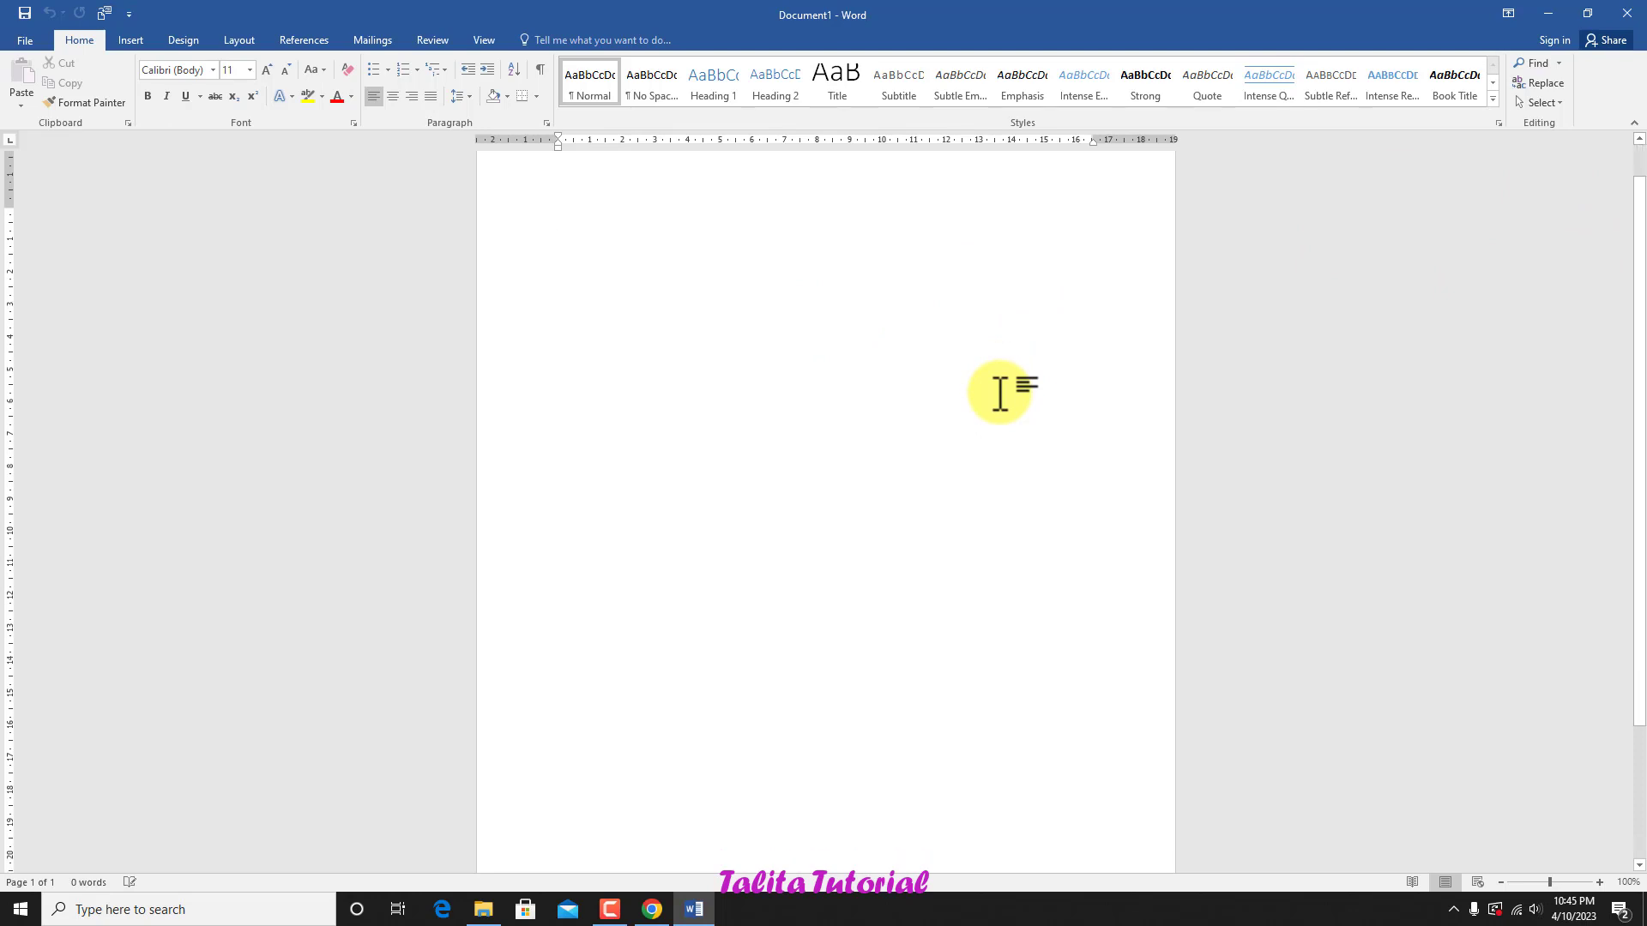
scroll(1000, 394, "up", 1)
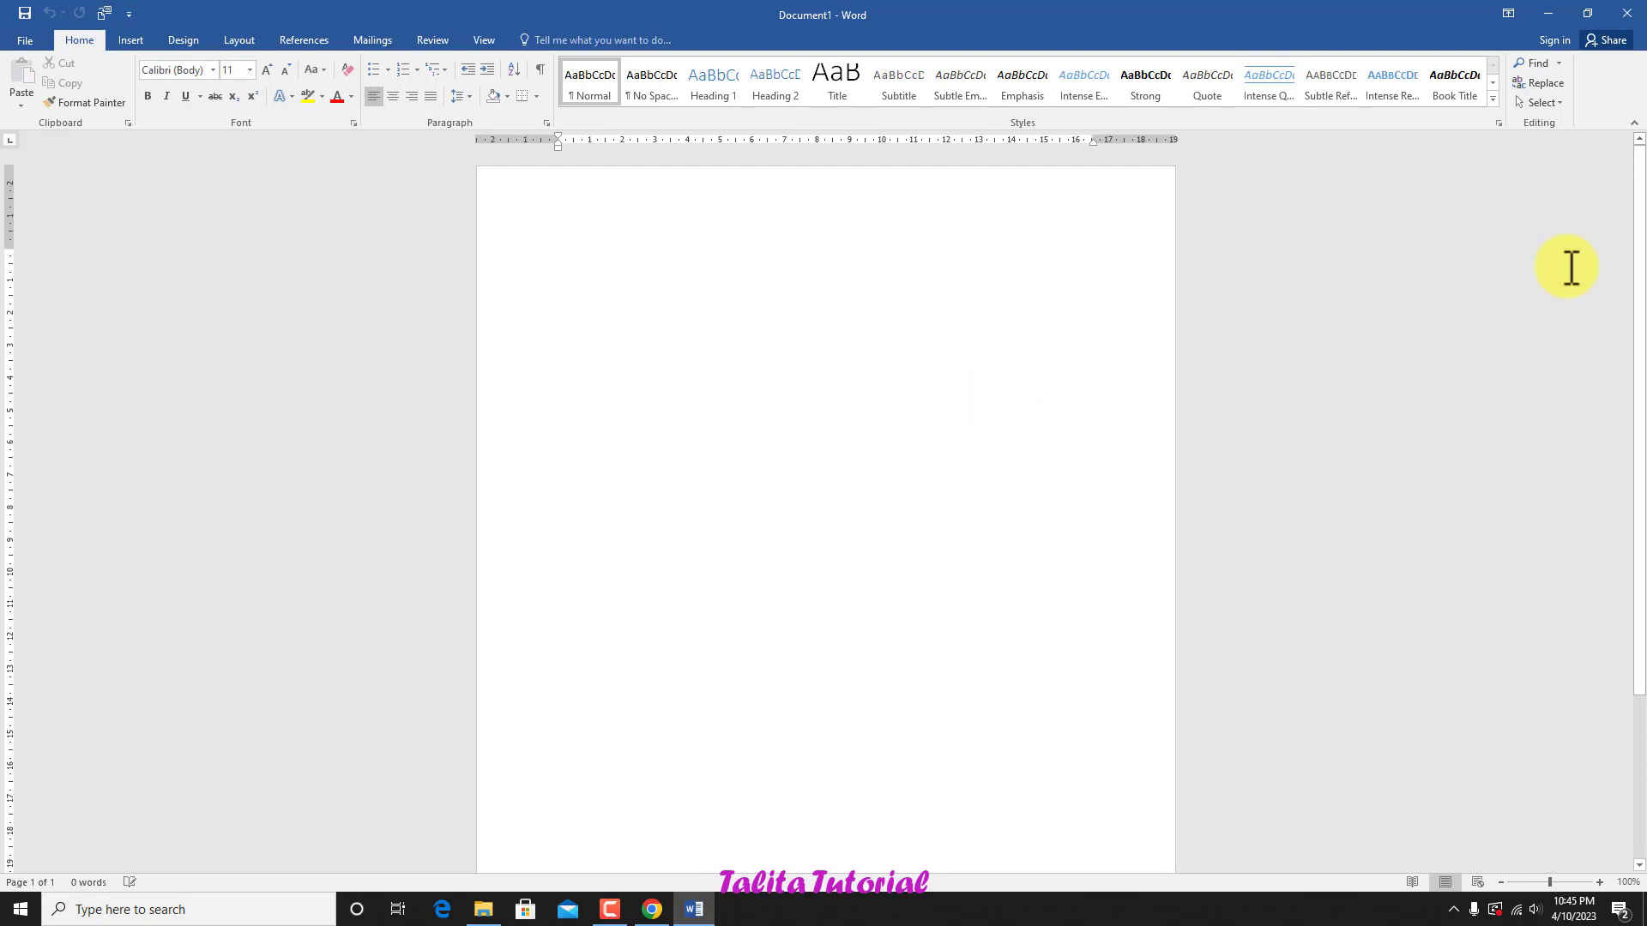
mouse_move(1639, 206)
left_mouse_down()
mouse_move(1639, 489)
mouse_move(1638, 176)
left_mouse_up()
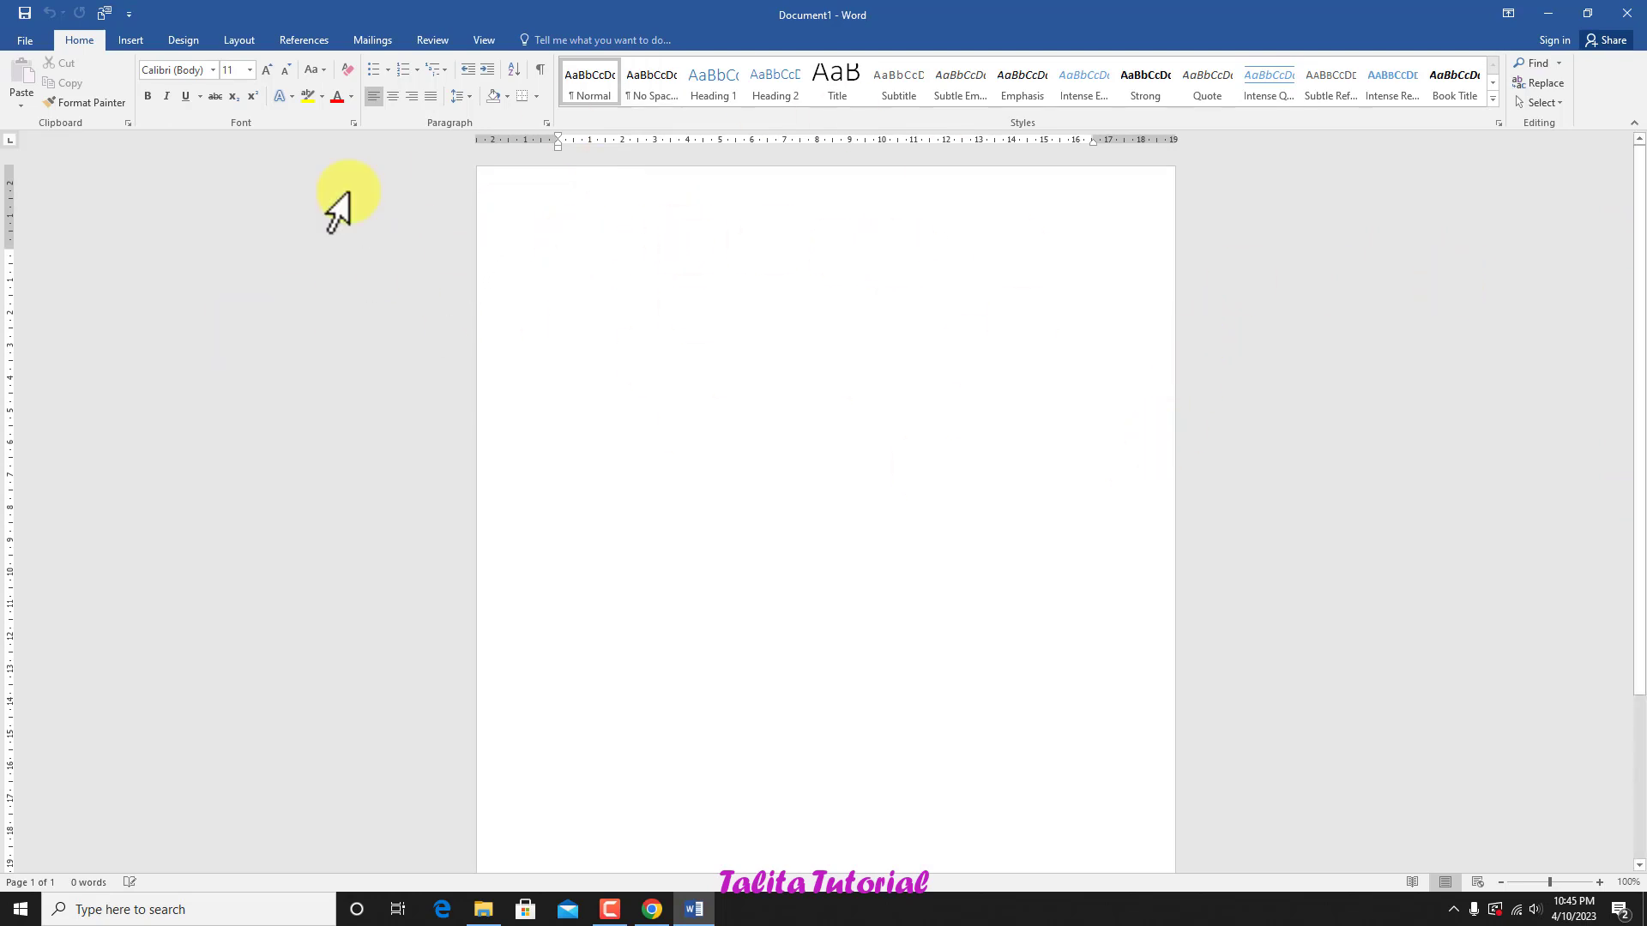
Step: Set the blank document's page orientation to Landscape
left_click(238, 39)
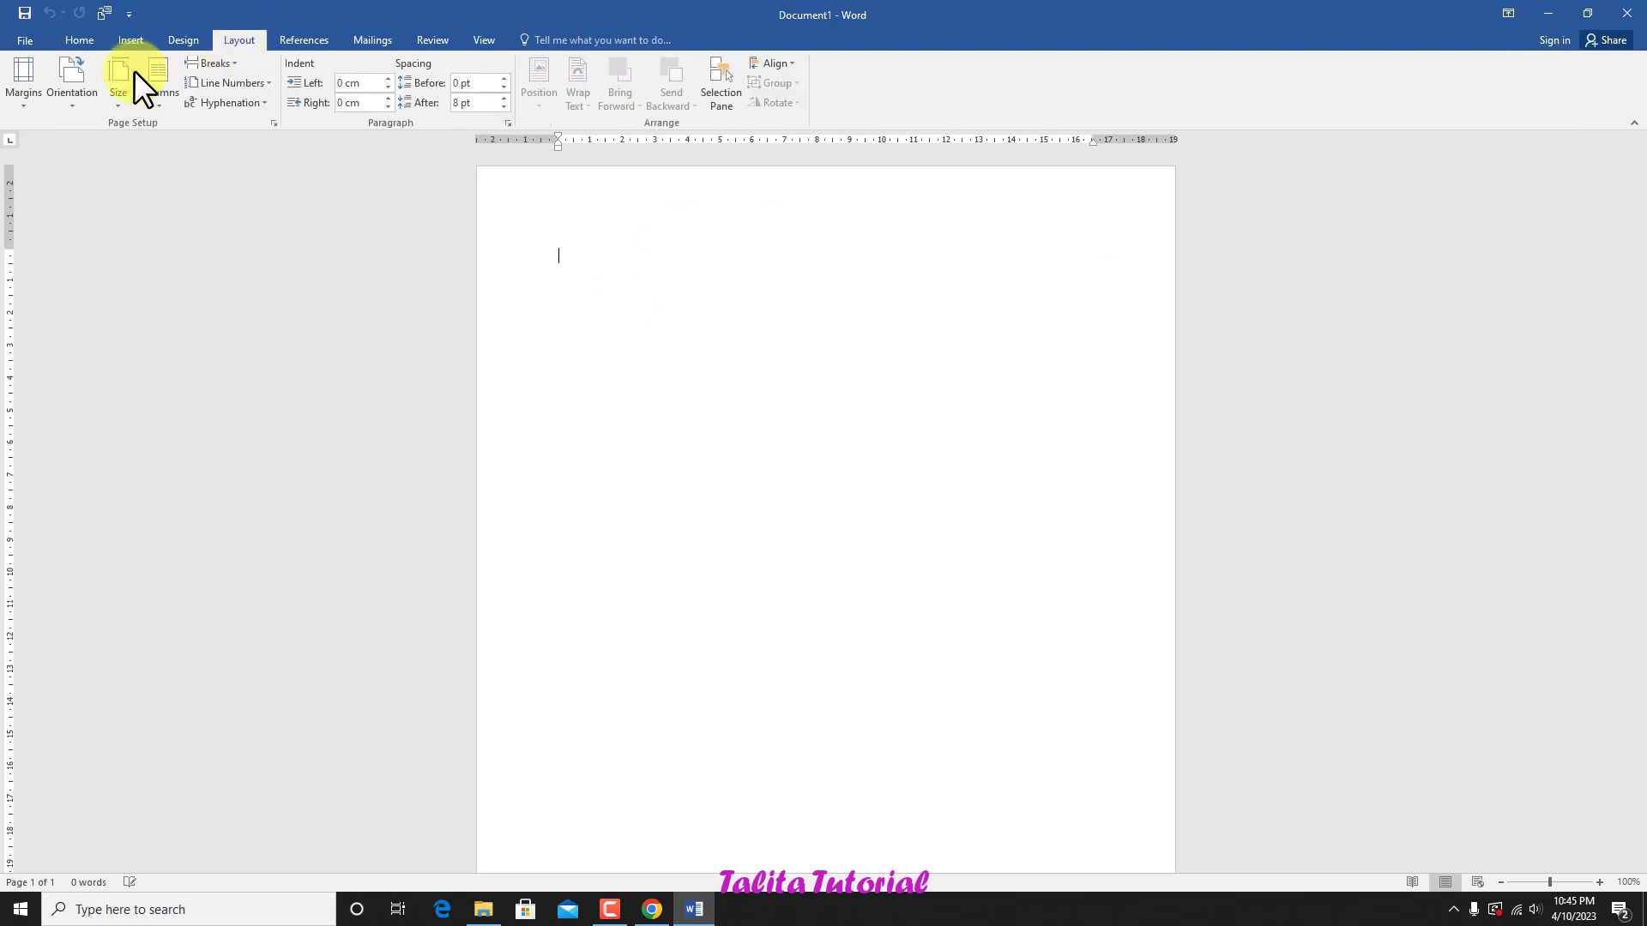
left_click(73, 93)
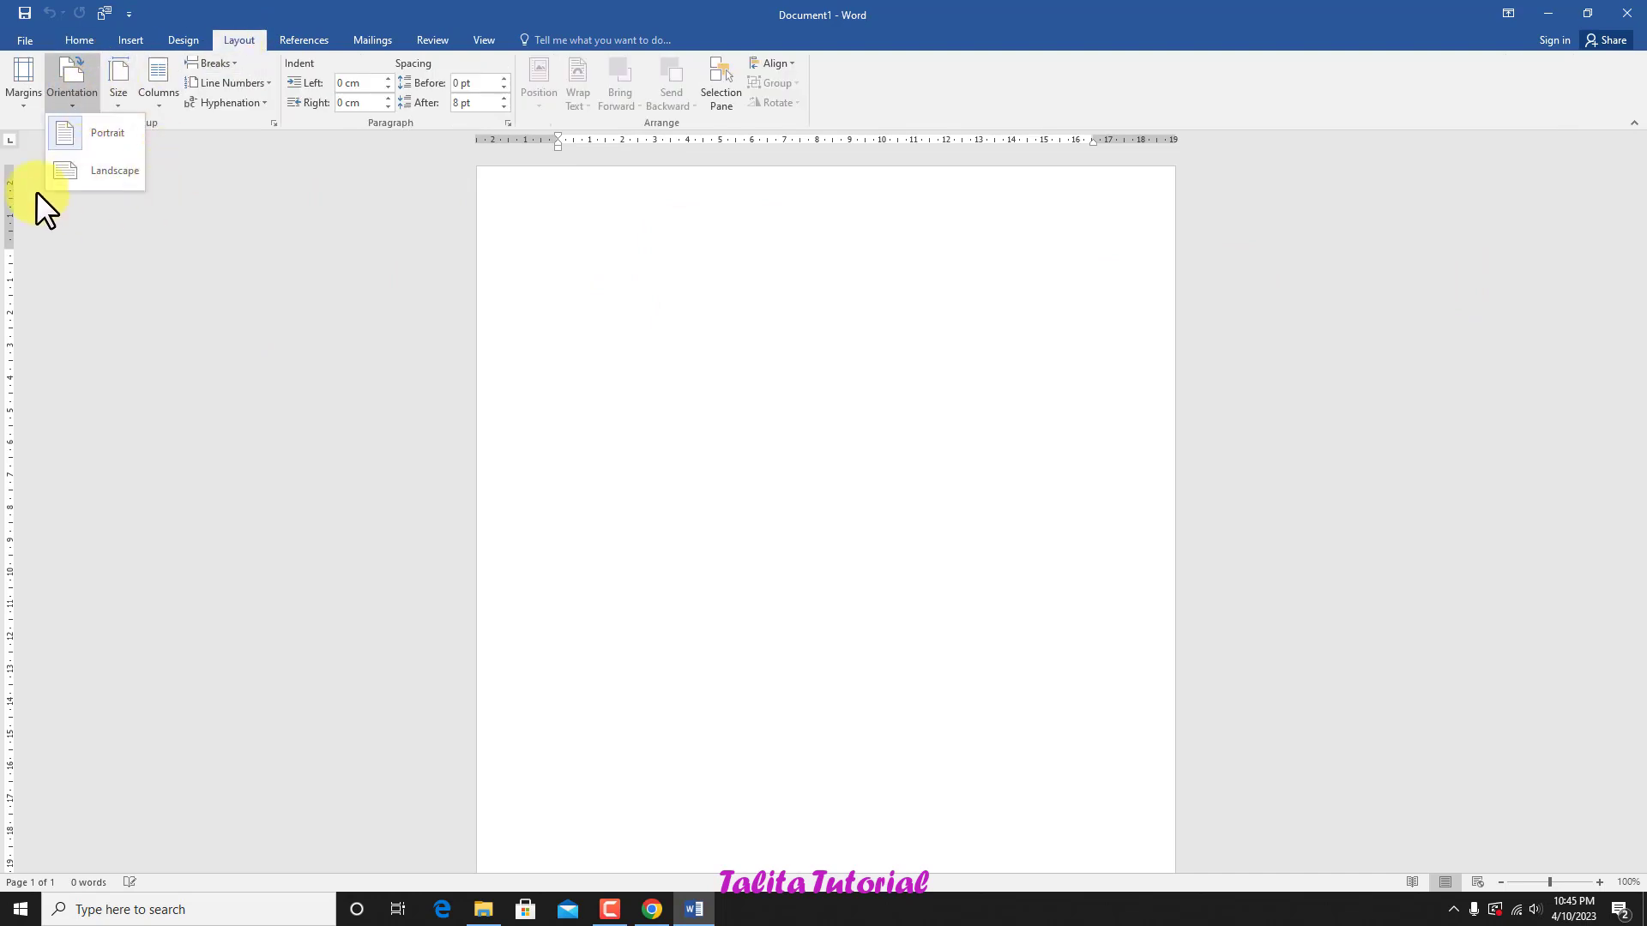
left_click(86, 169)
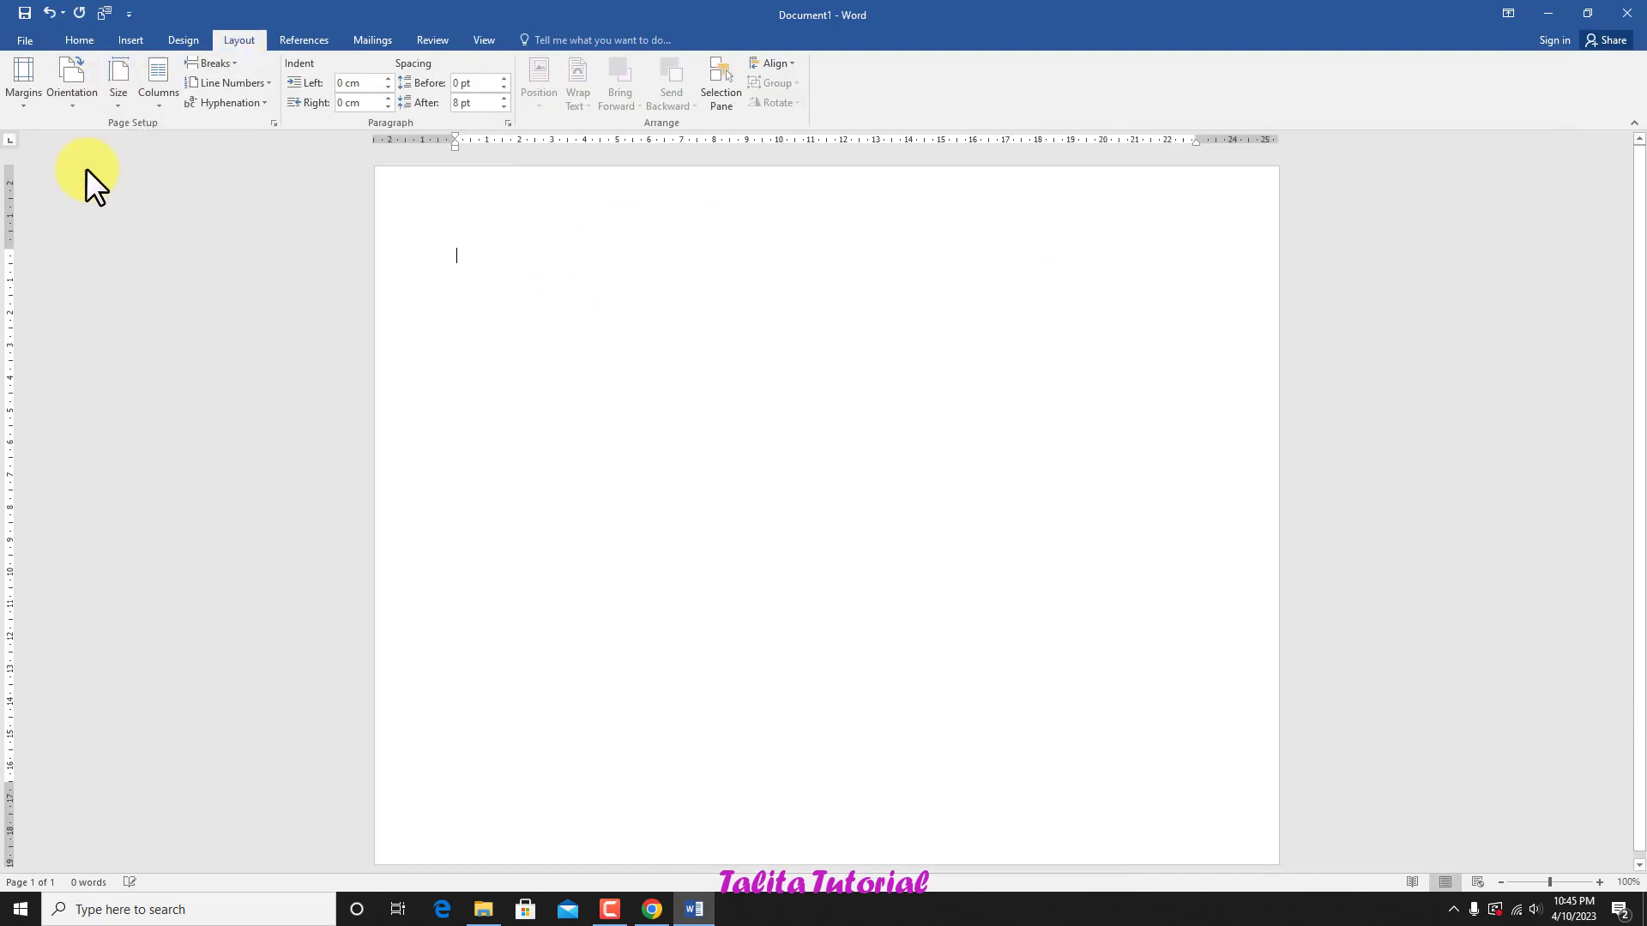
Step: Zoom the landscape page in to 180%
left_click(1599, 882)
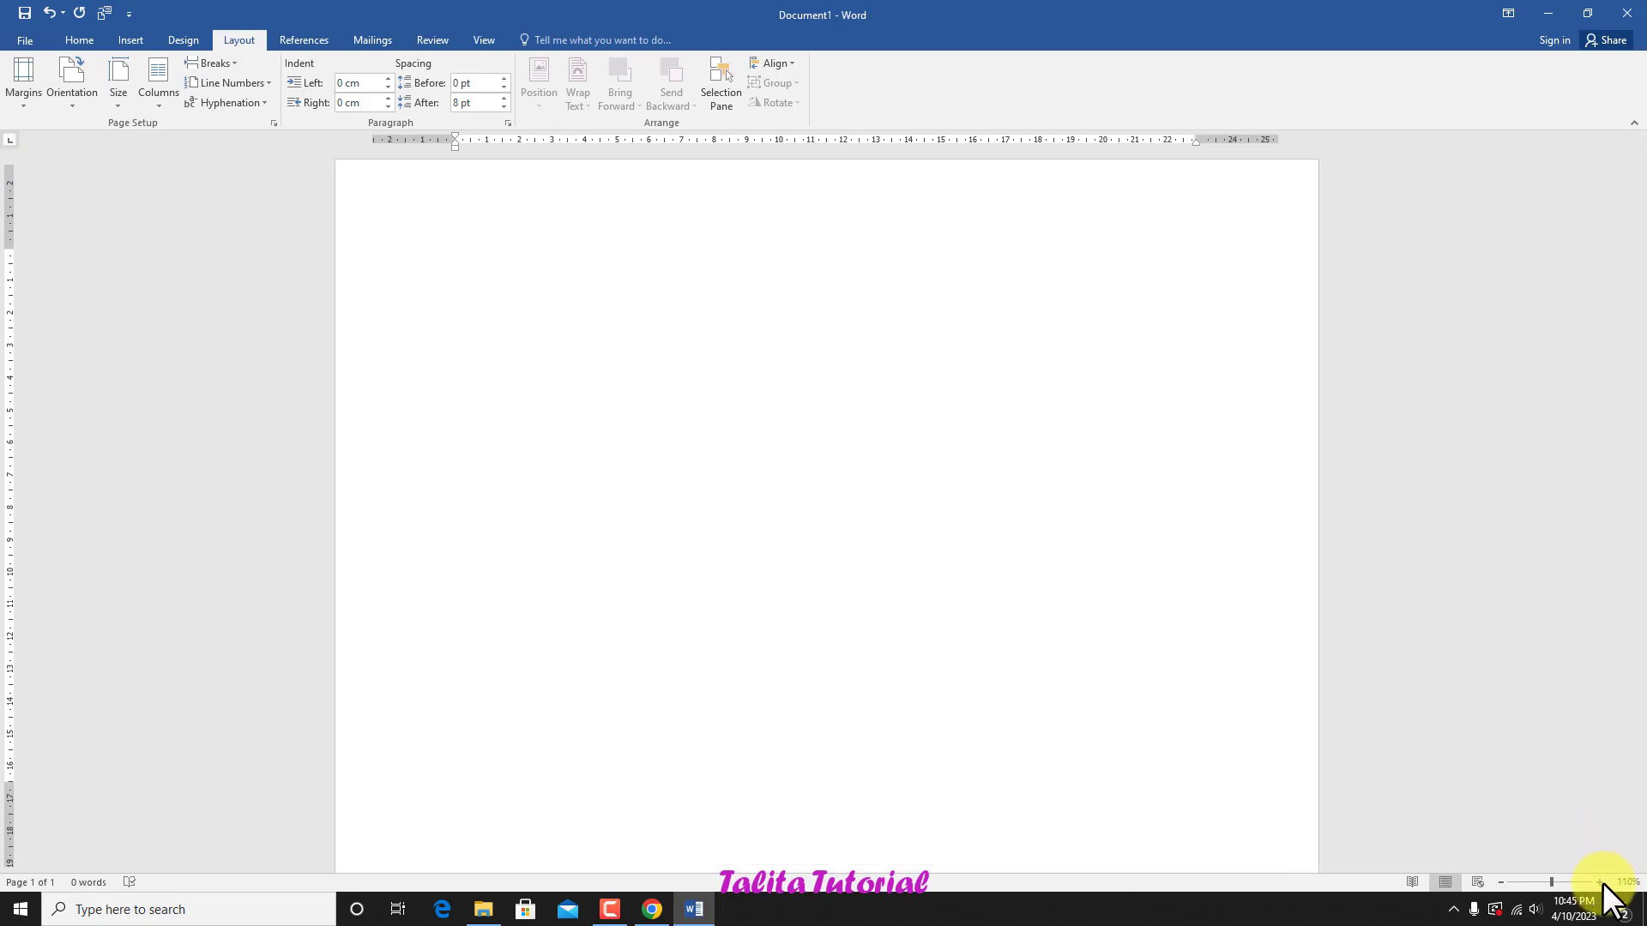
left_click(1599, 881)
left_click(1599, 881)
left_click(1599, 881)
left_click(1599, 881)
left_click(1599, 881)
left_click(1600, 882)
Step: Zoom the landscape page in to 210% and scroll horizontally to its right edge
left_click(1600, 881)
left_click(1599, 882)
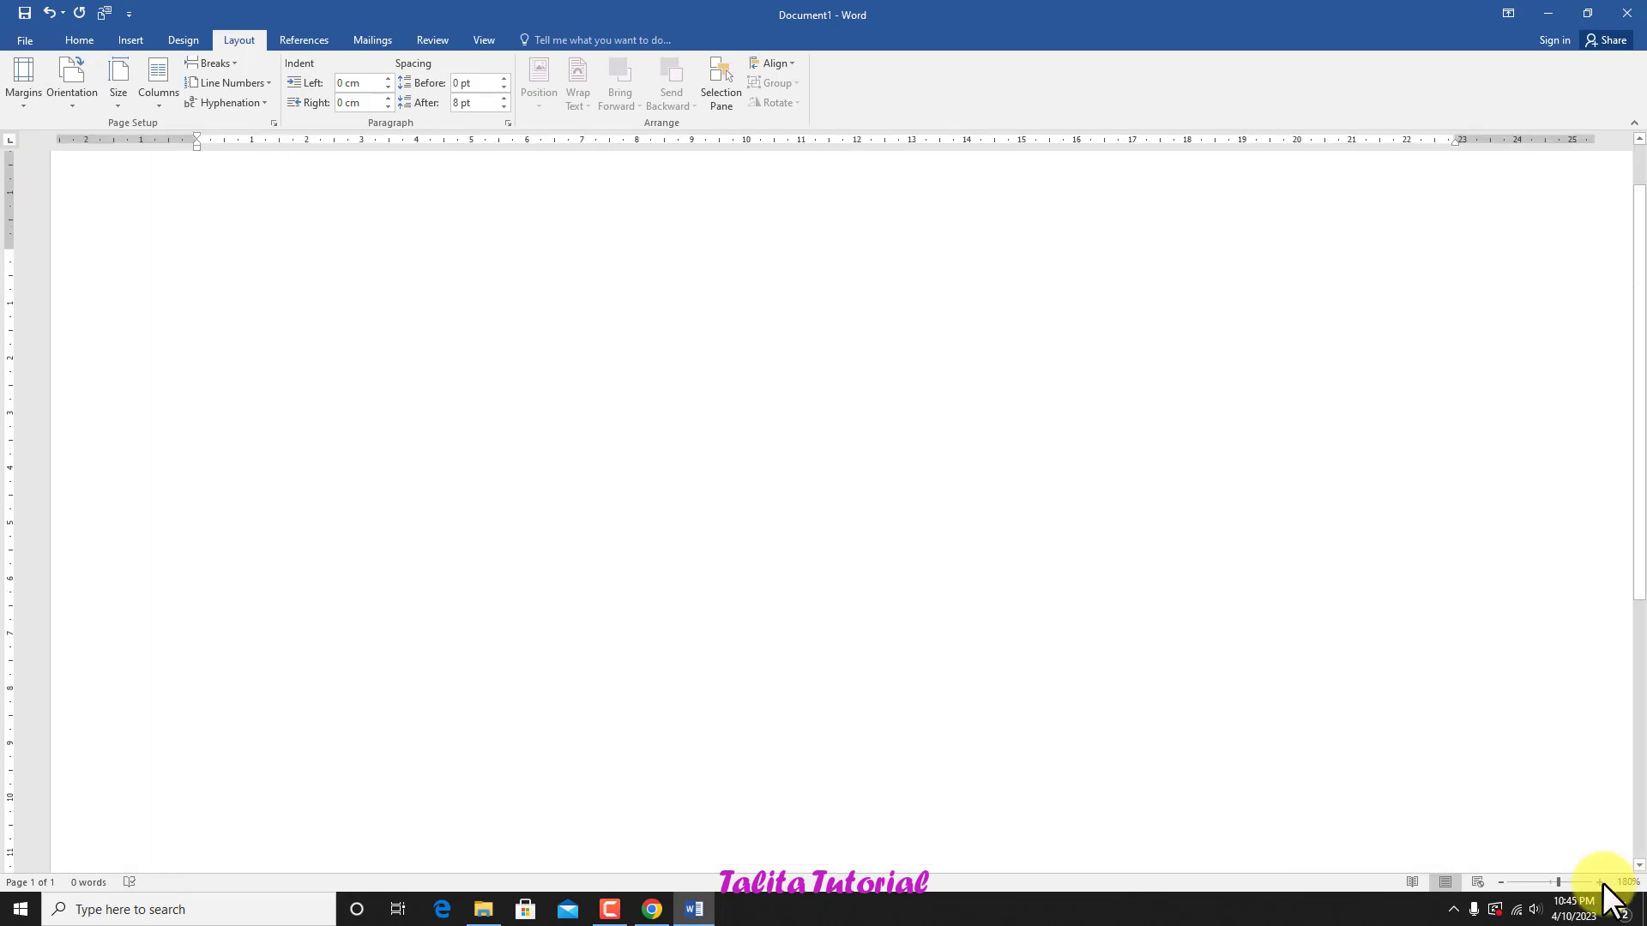
left_click(1600, 881)
left_click(1600, 882)
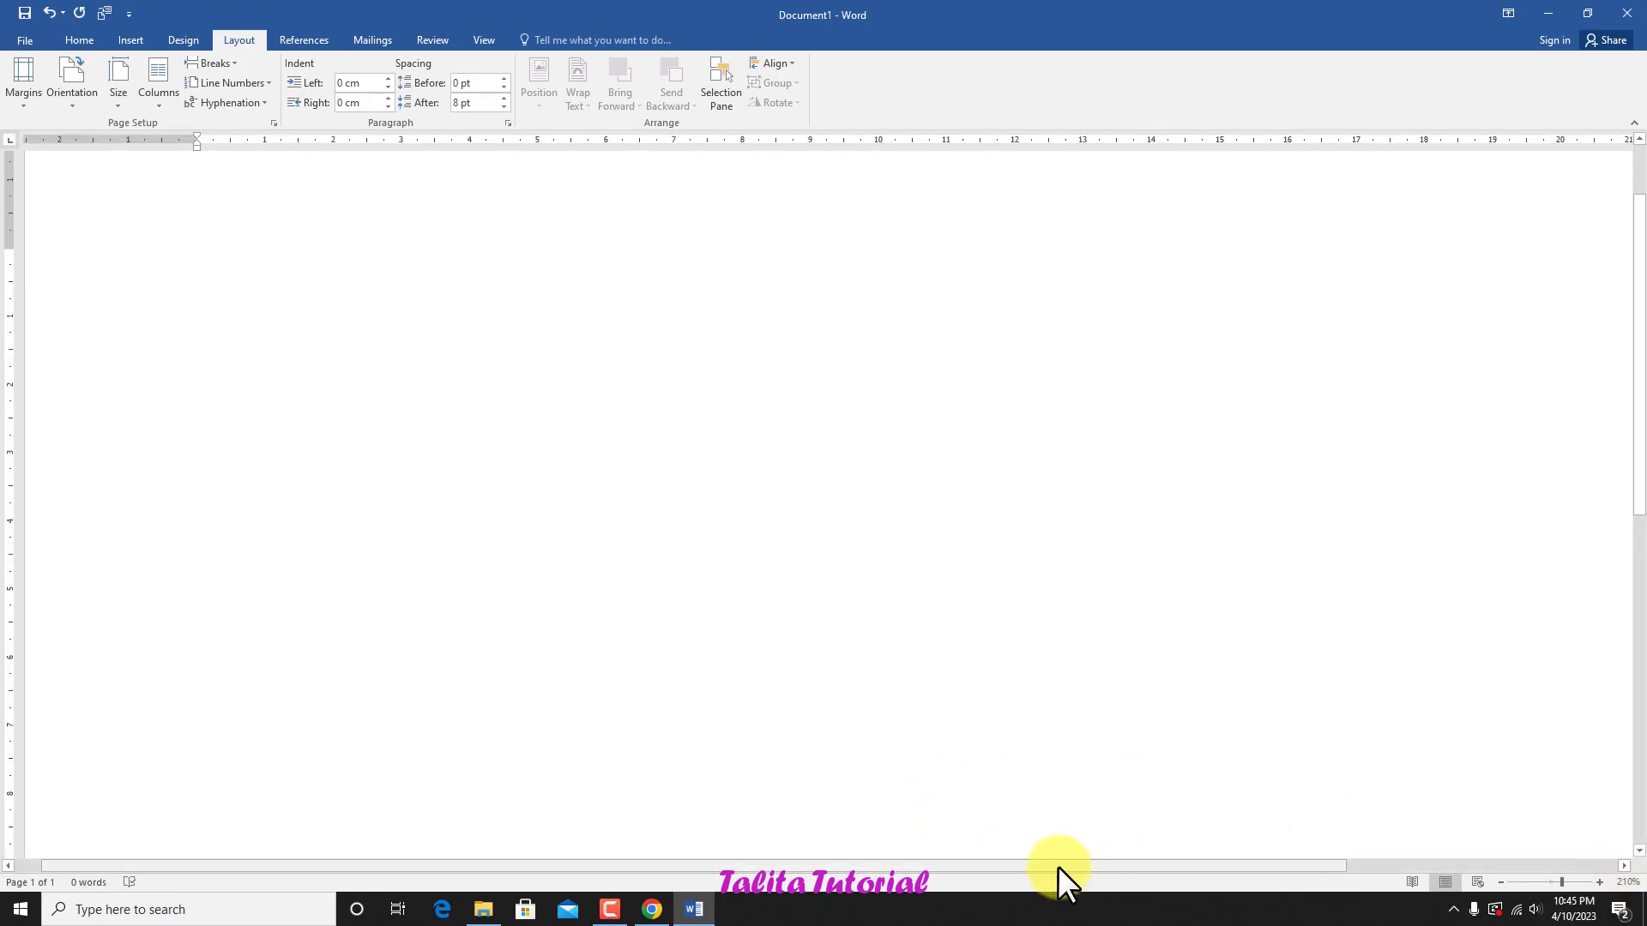
left_click_drag(950, 866, 1327, 863)
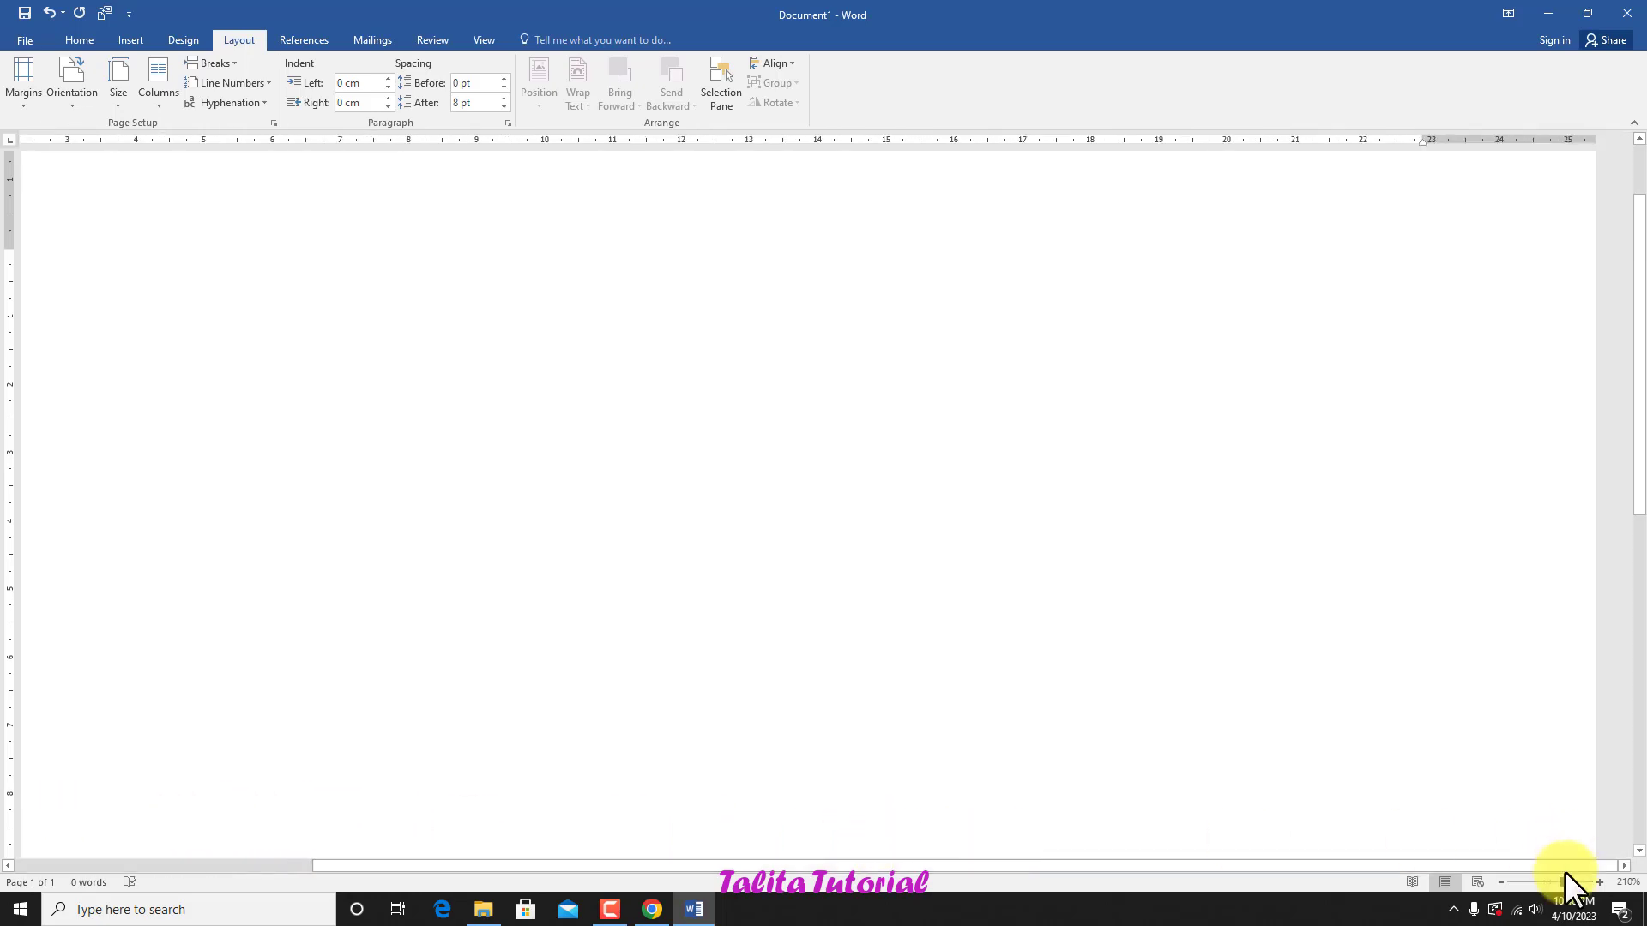
Step: Zoom the page out to 70% and back in to 100%
left_click(1501, 882)
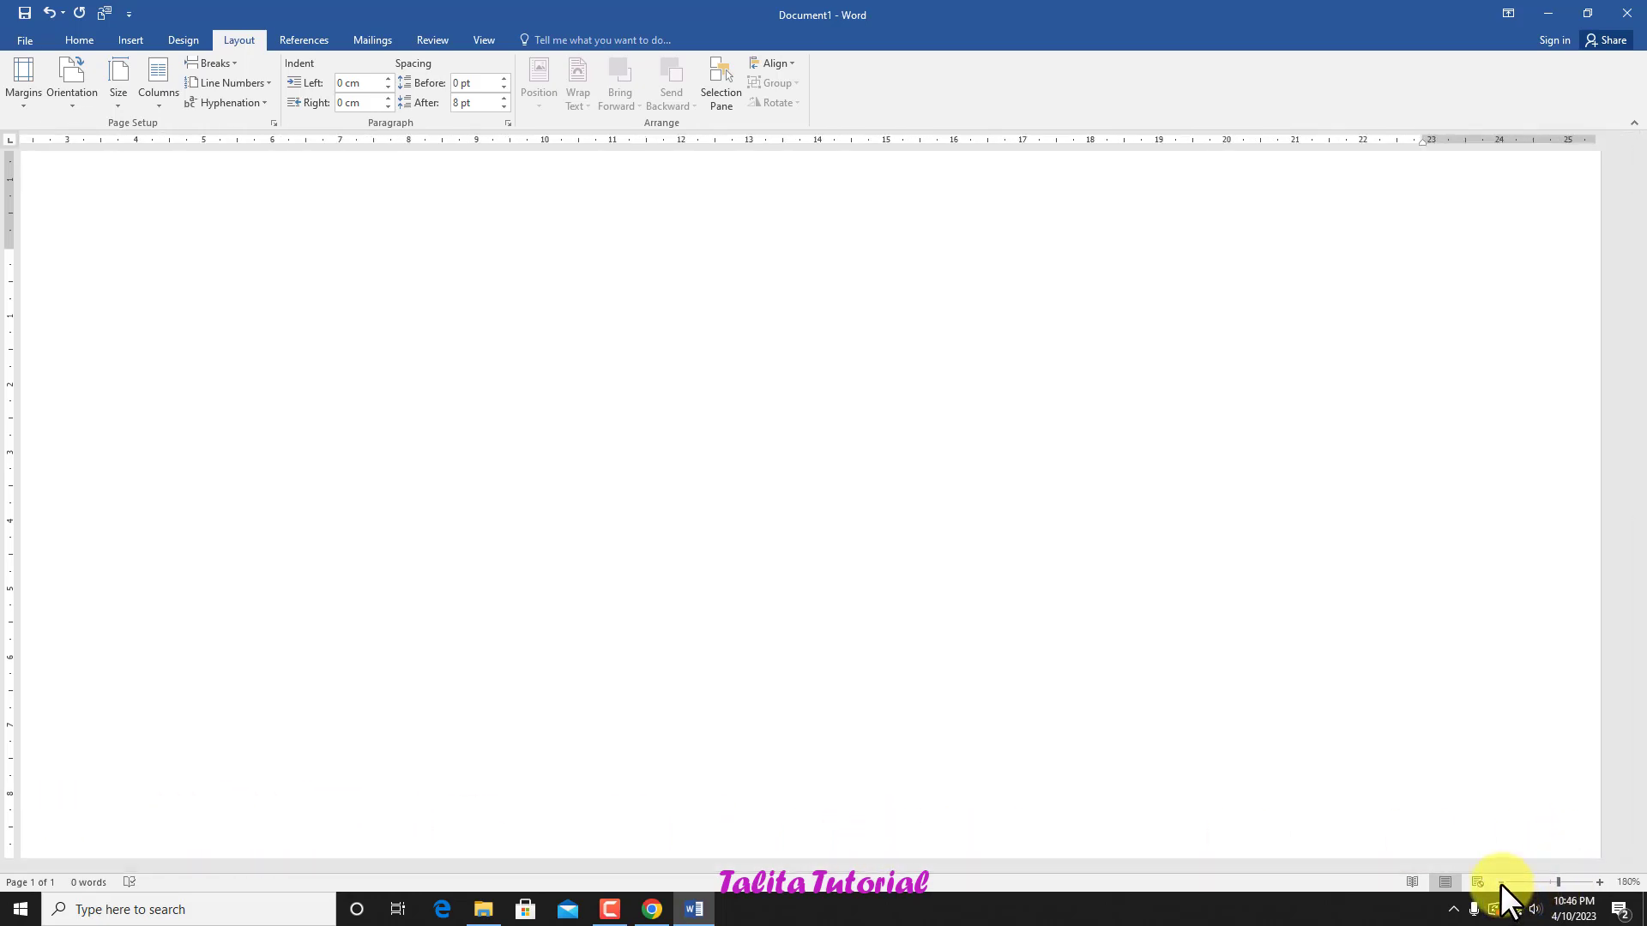
left_click(1500, 884)
left_click(1500, 883)
left_click(1500, 883)
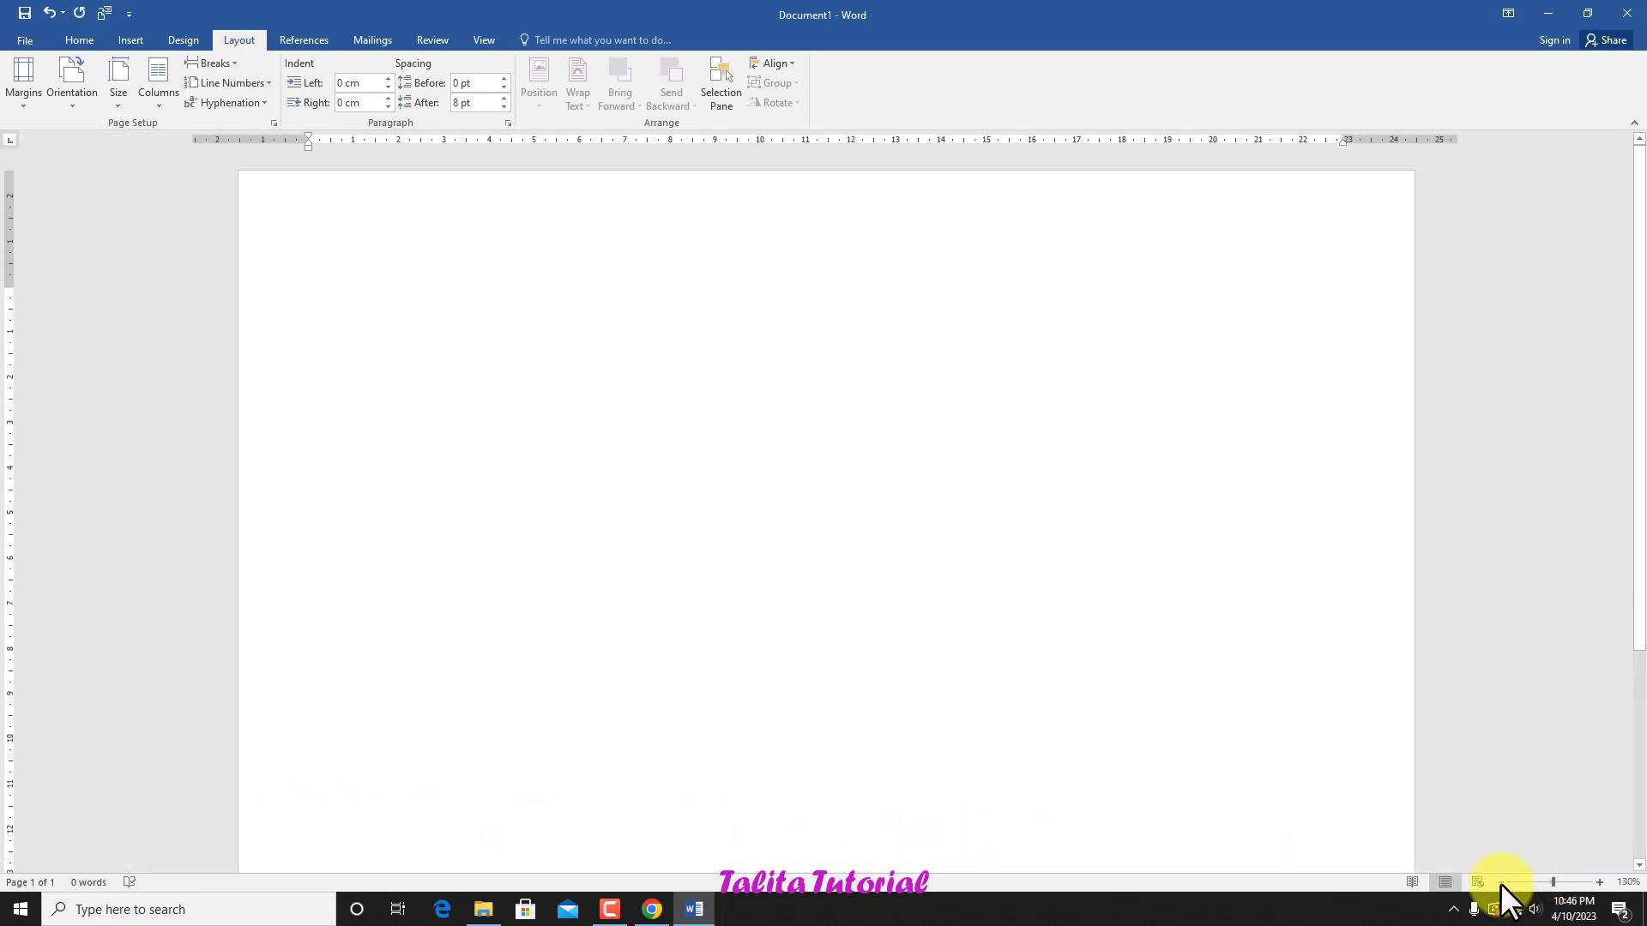
left_click(1500, 884)
left_click(1500, 882)
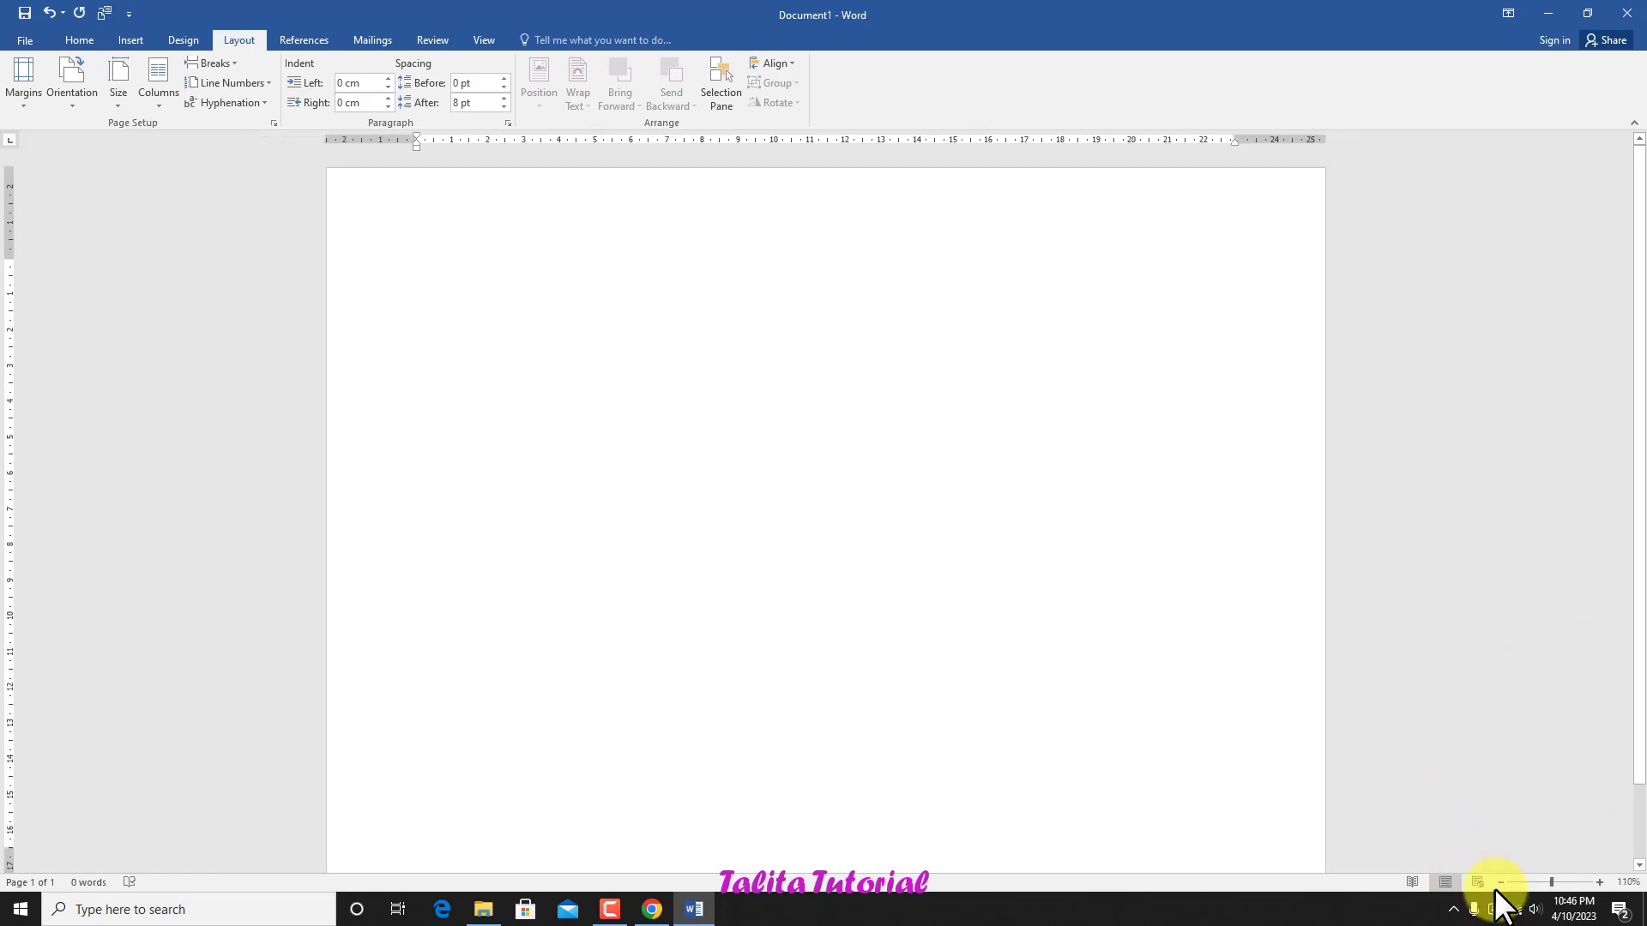
left_click(1500, 882)
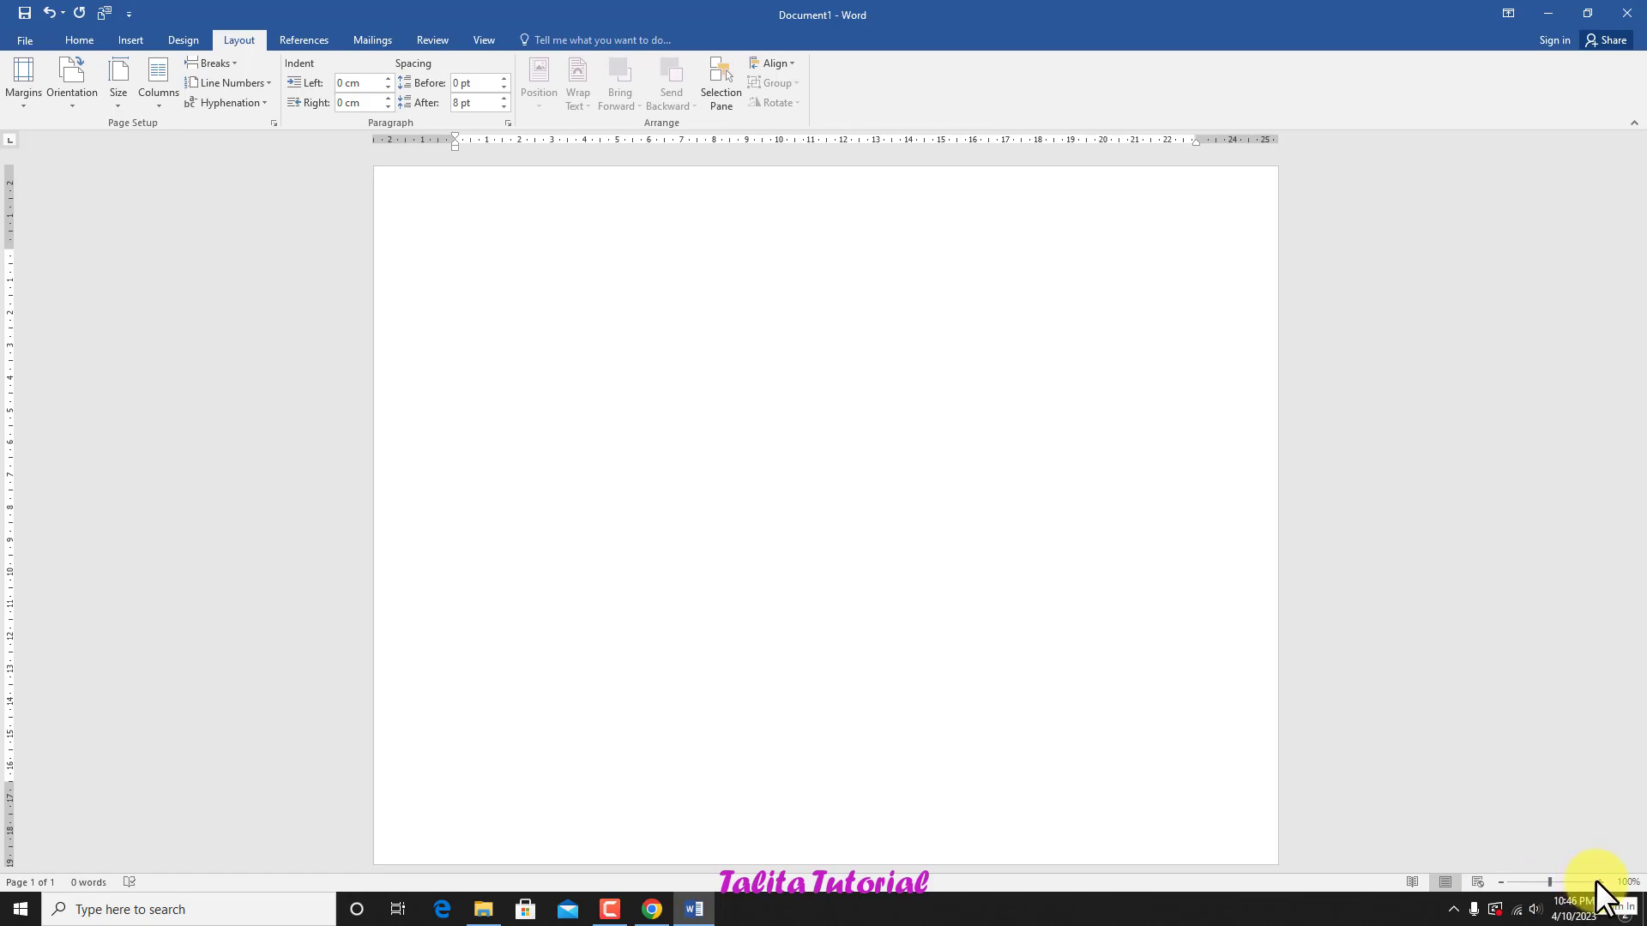
left_click(1499, 882)
left_click(1499, 882)
left_click(1499, 882)
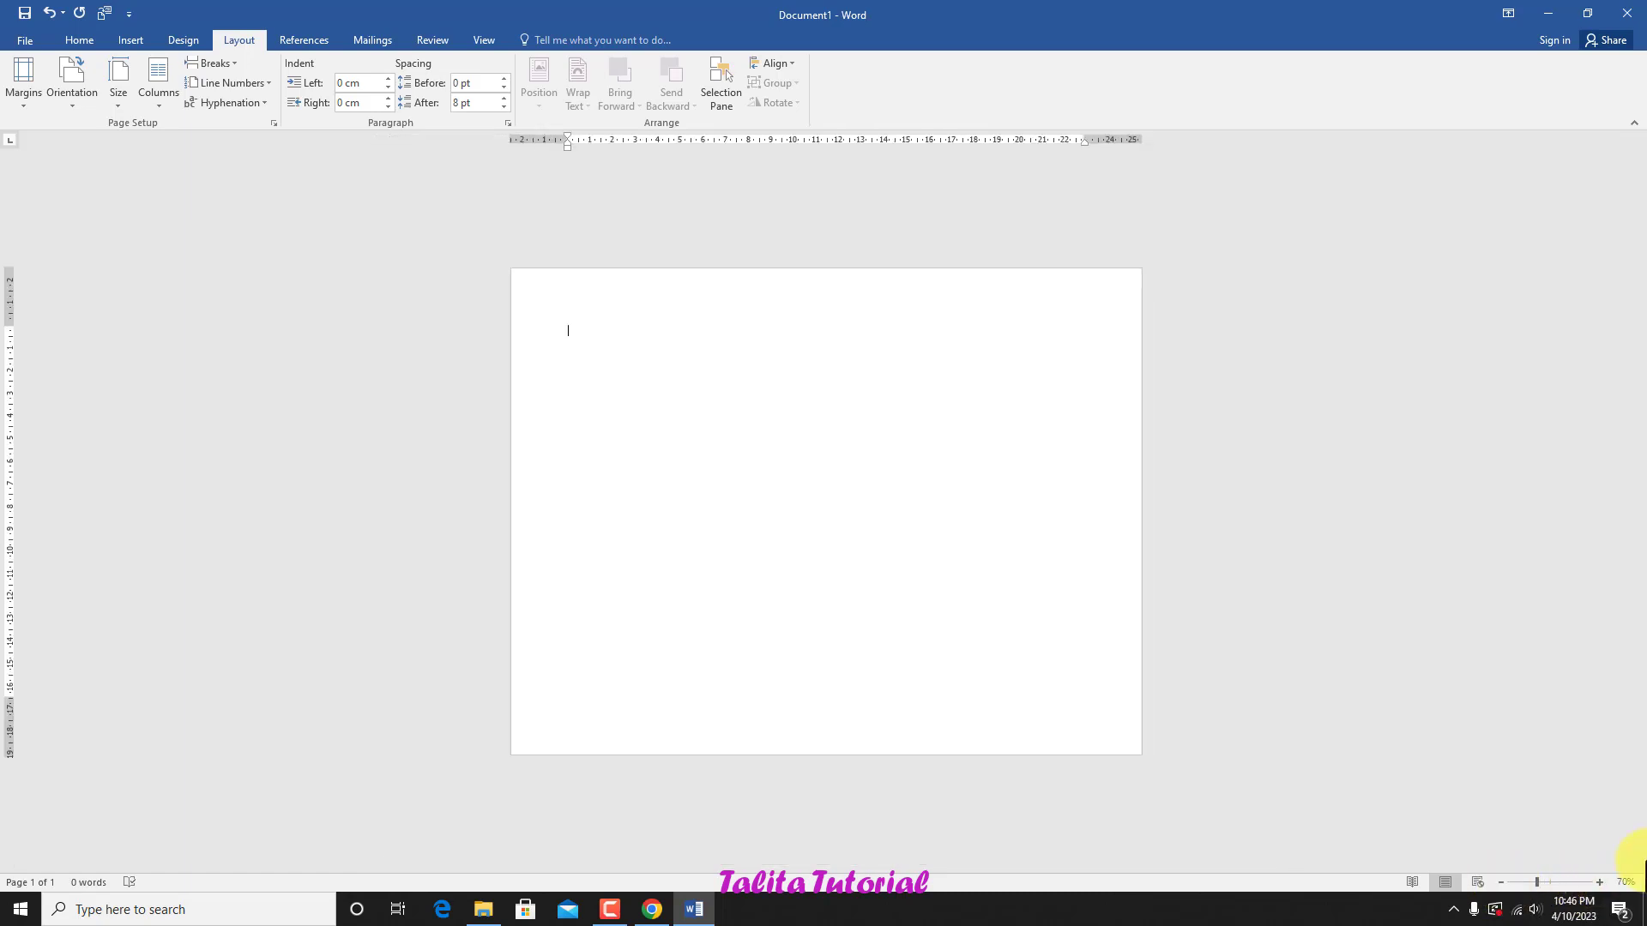
left_click(1598, 882)
left_click(1598, 882)
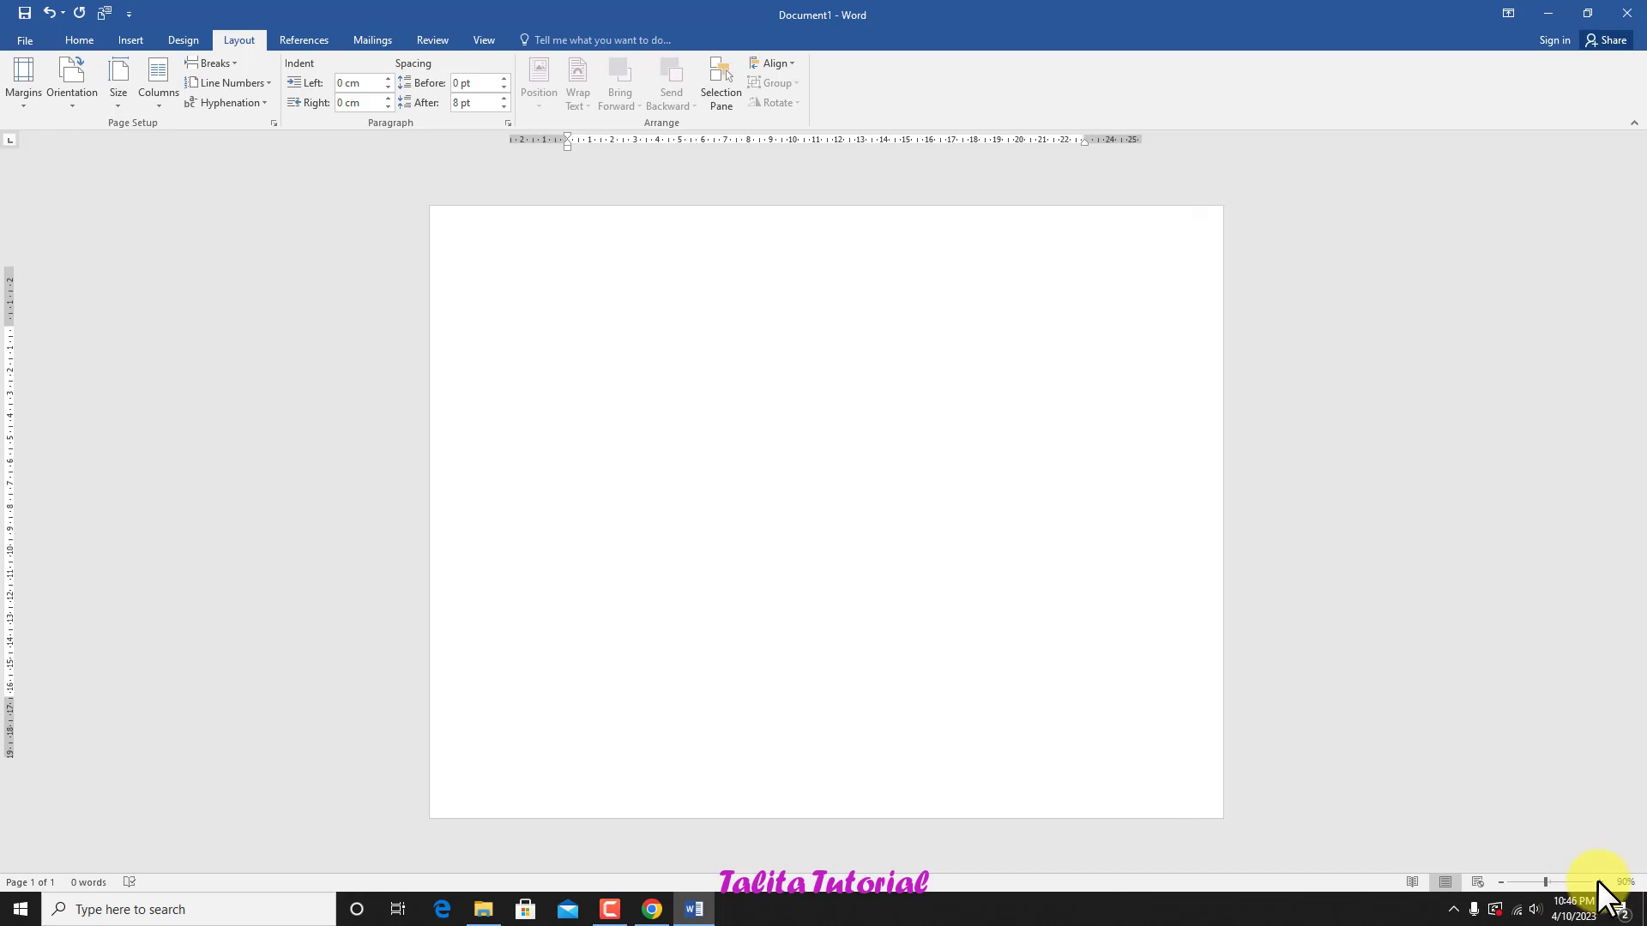
left_click(1597, 882)
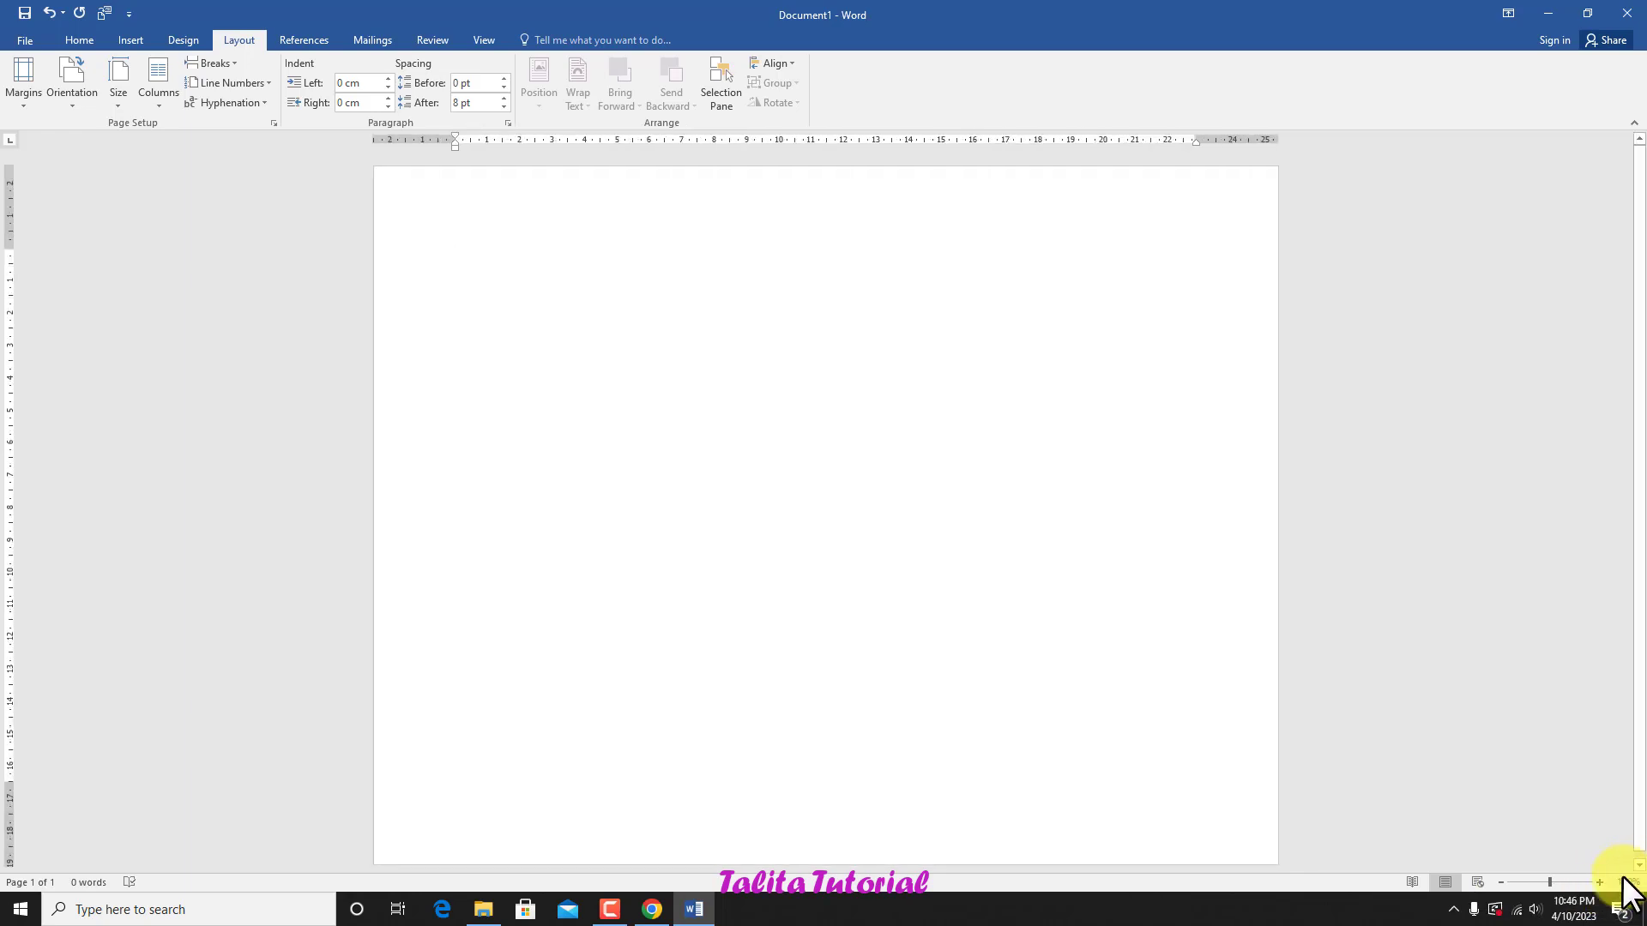
Step: Show the blank document in Read Mode and return it to Print Layout
left_click(1411, 880)
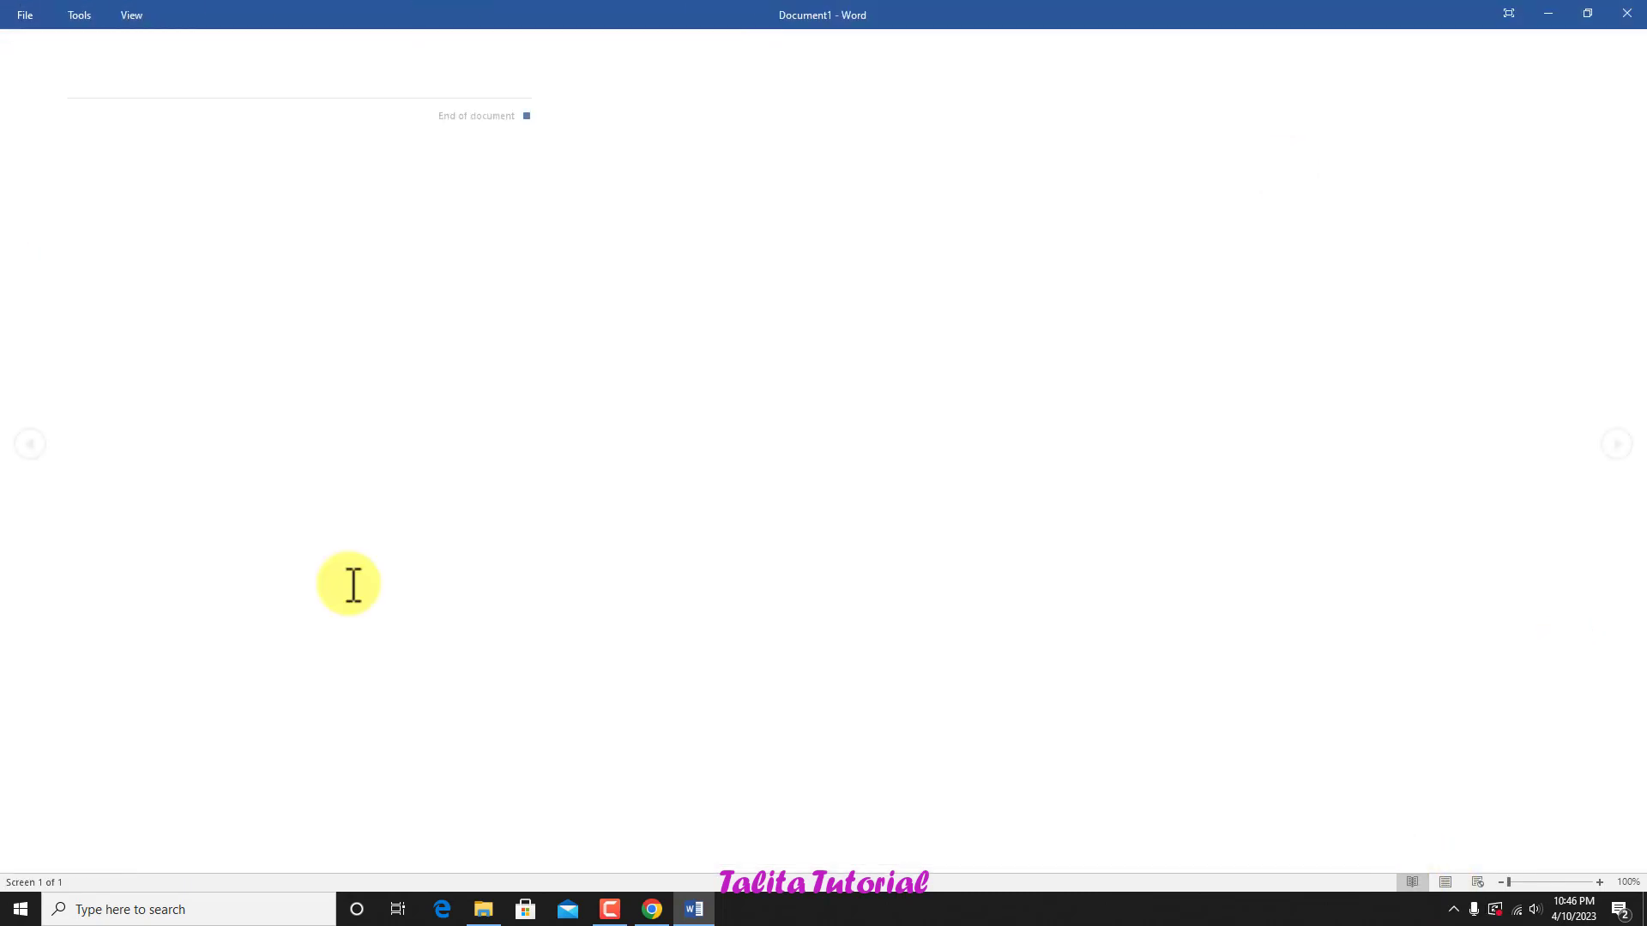
left_click(1445, 882)
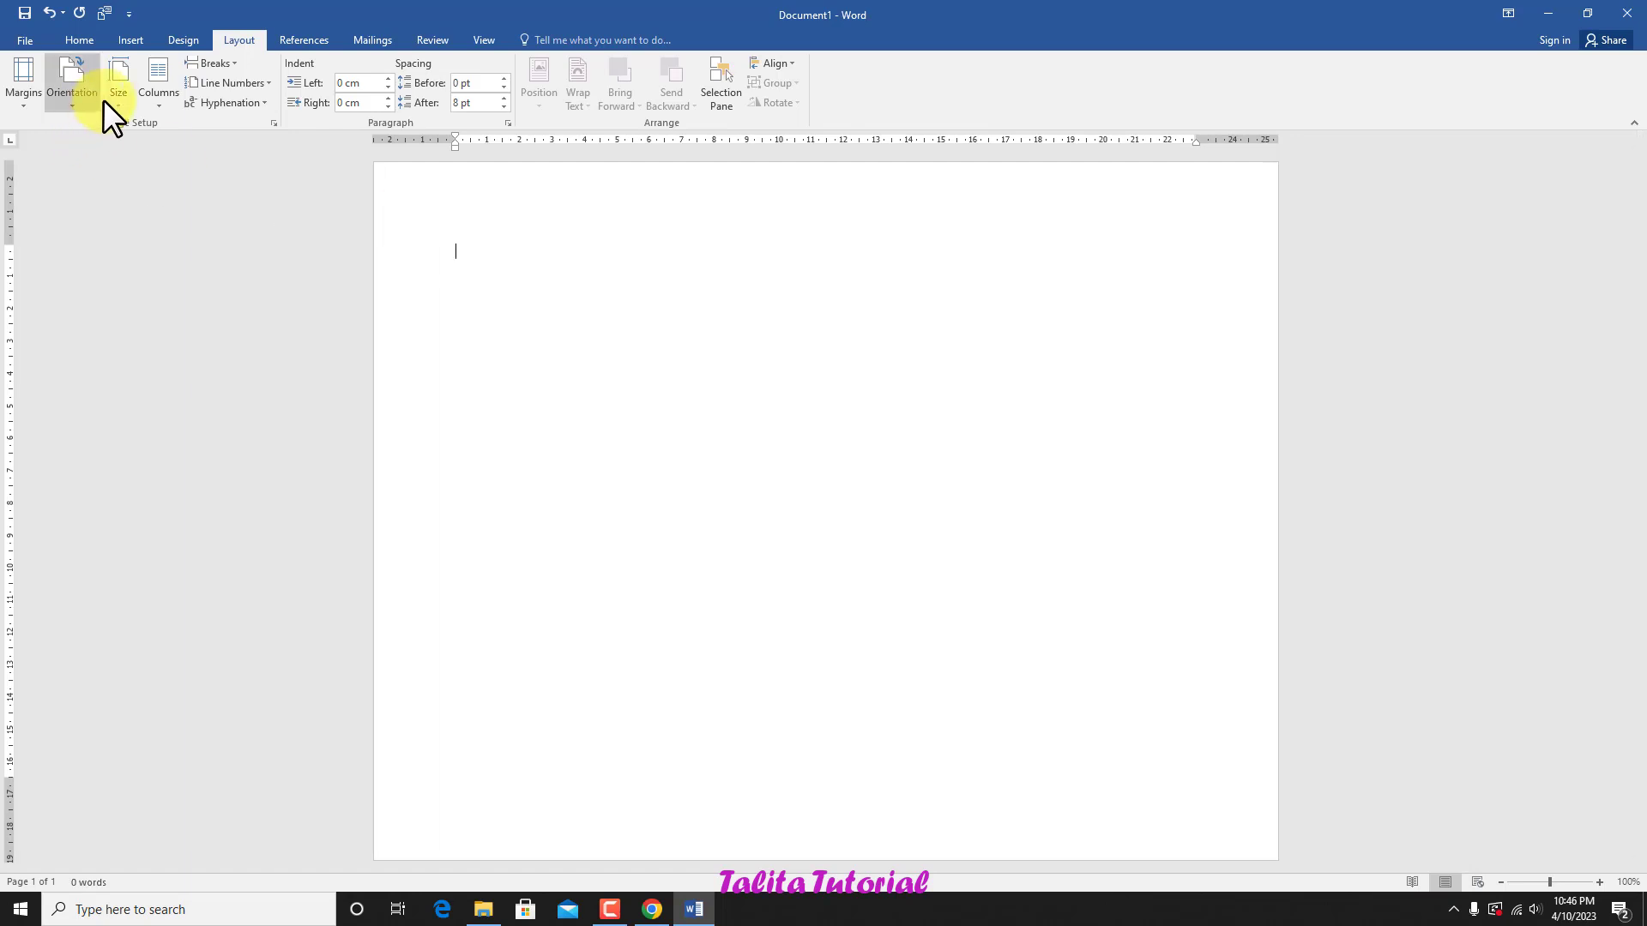
Step: Set the blank document's page orientation to Portrait
left_click(57, 109)
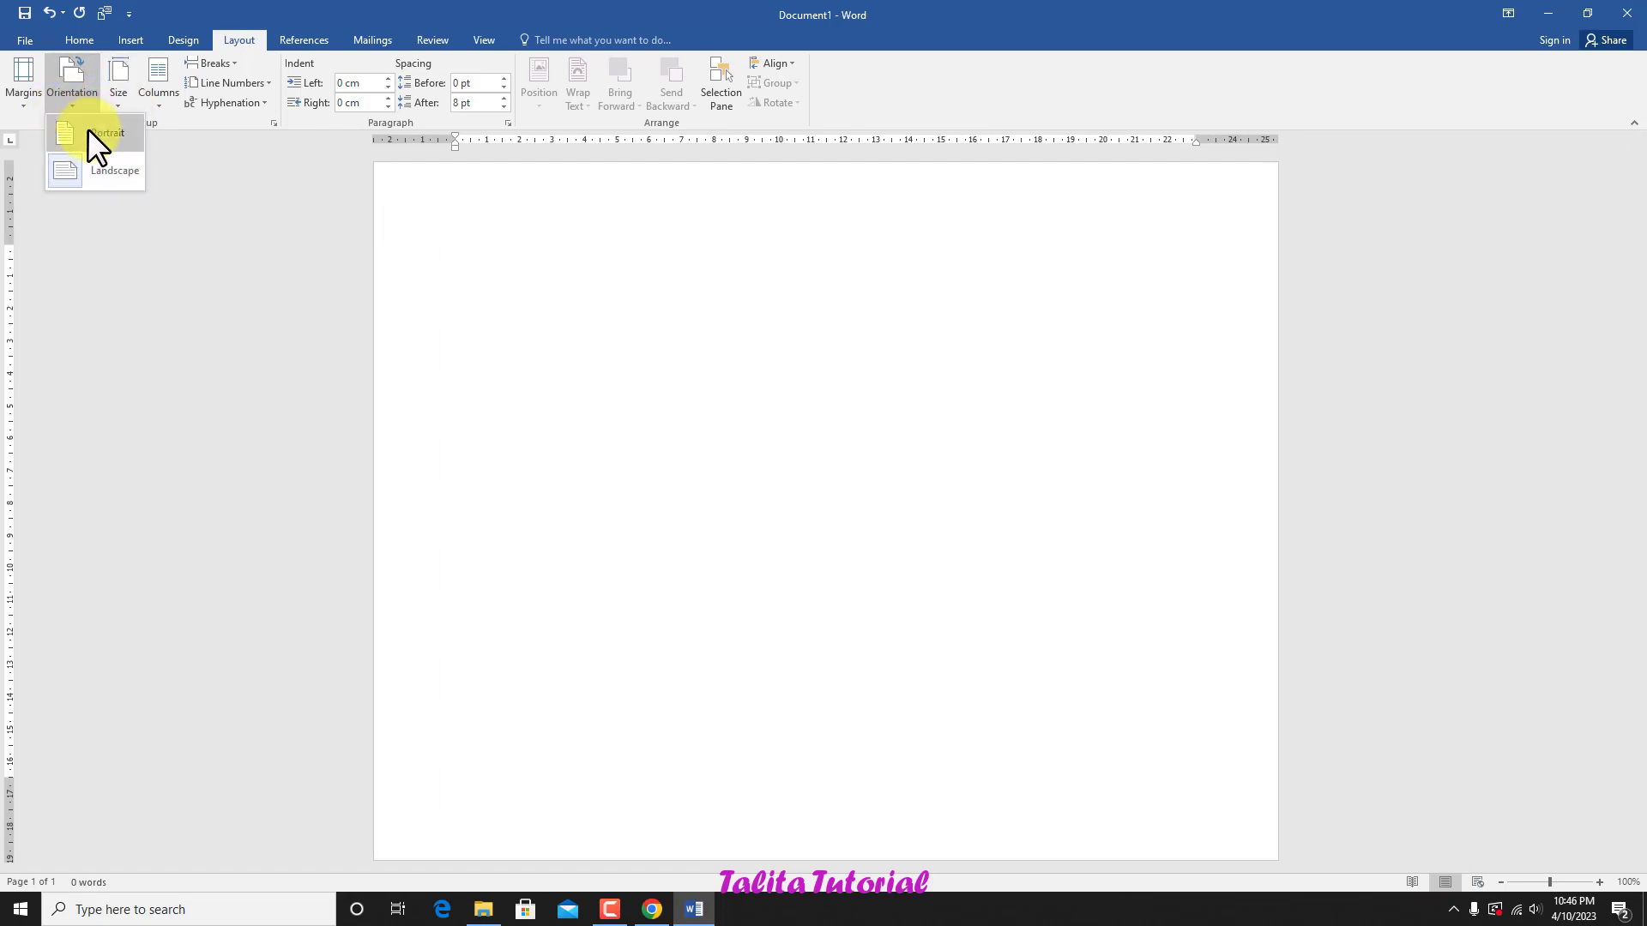
left_click(94, 134)
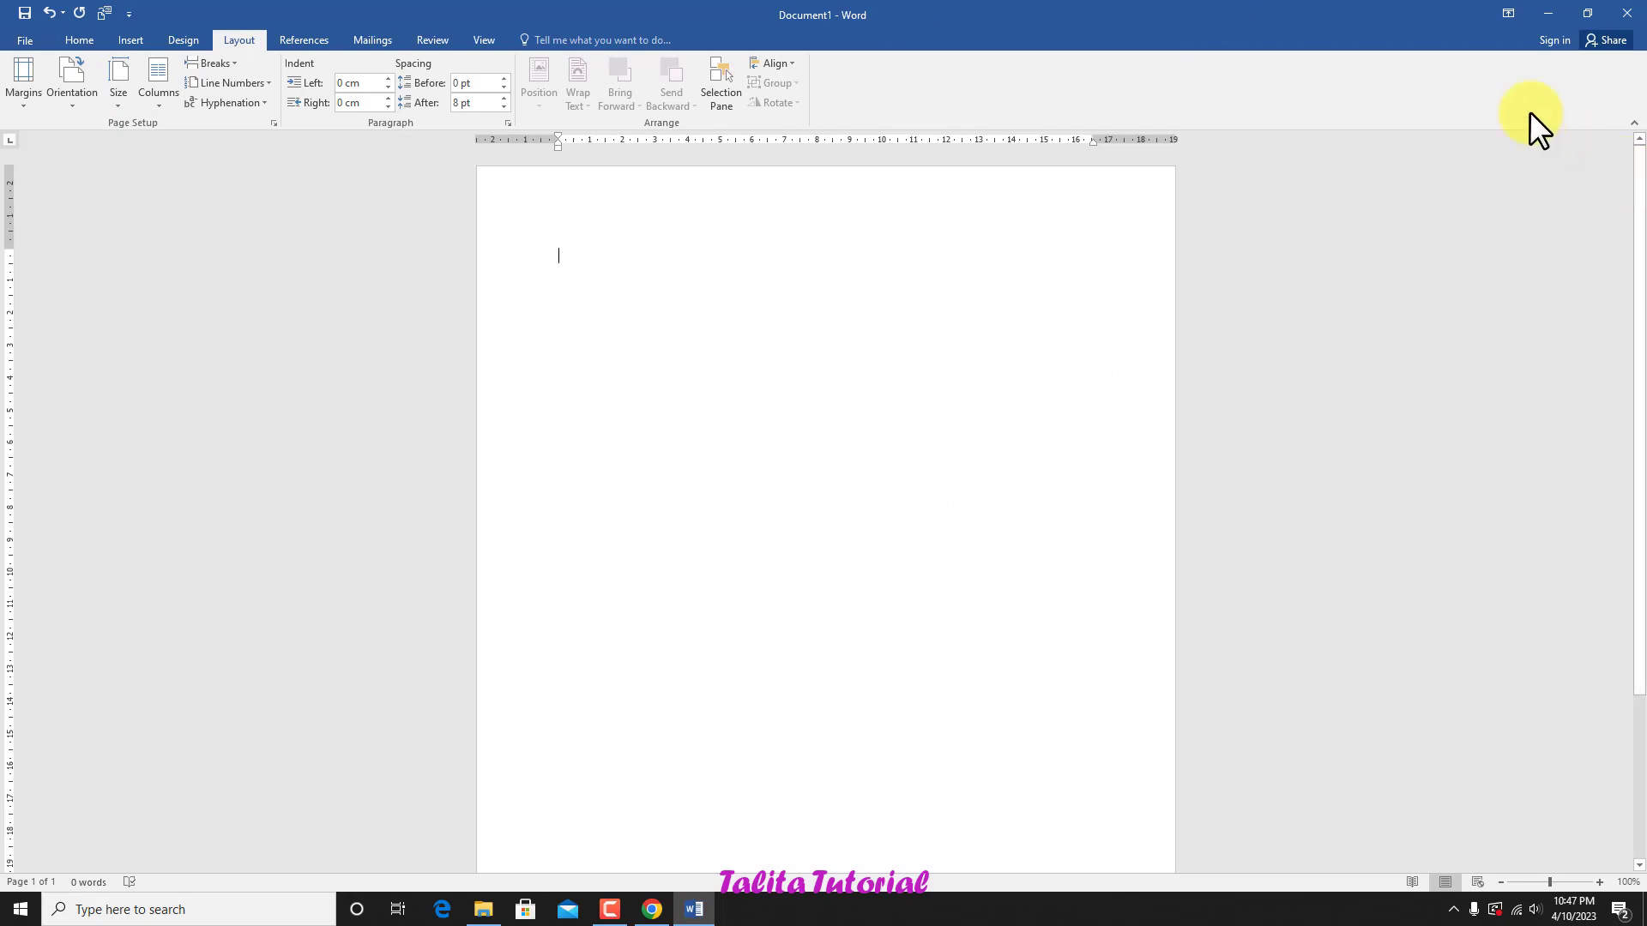
Step: Enter the line "Belajar Microsoft Word Dari Nol Sampai Mahir Episode 1" on the blank page
left_click(87, 39)
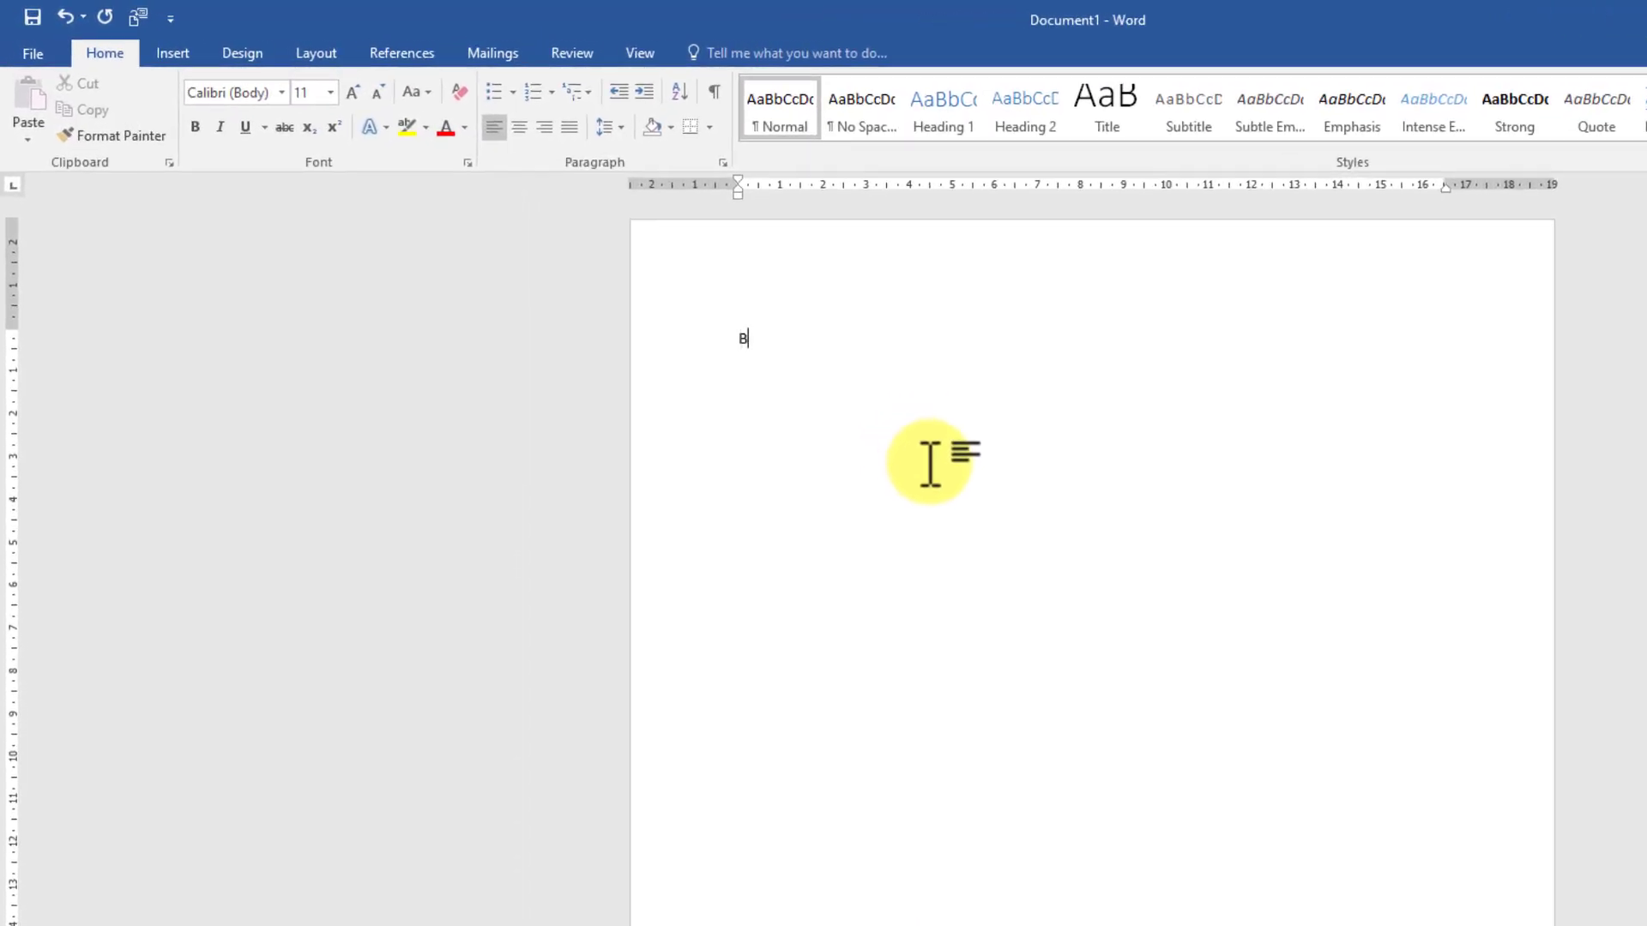
type("Microsoft Word Dari Nol Sampai Mahir Episode 1")
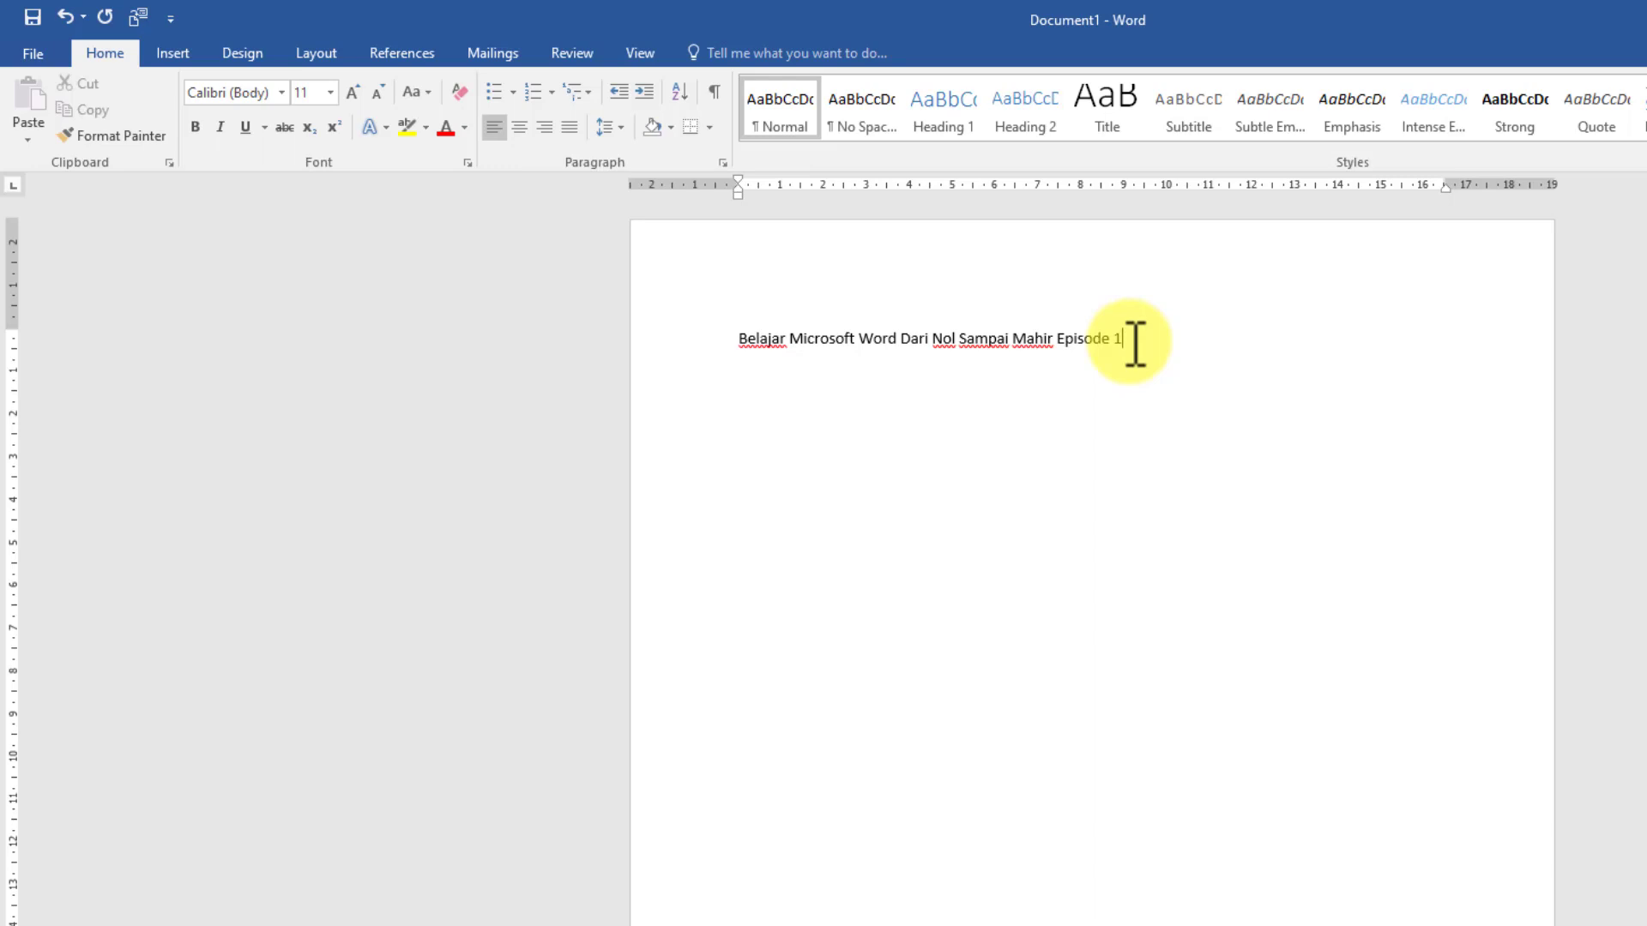
Step: Copy the line "Belajar Microsoft Word Dari Nol Sampai Mahir Episode 1" and paste it 13 times starting at its end
left_click_drag(1134, 344, 763, 353)
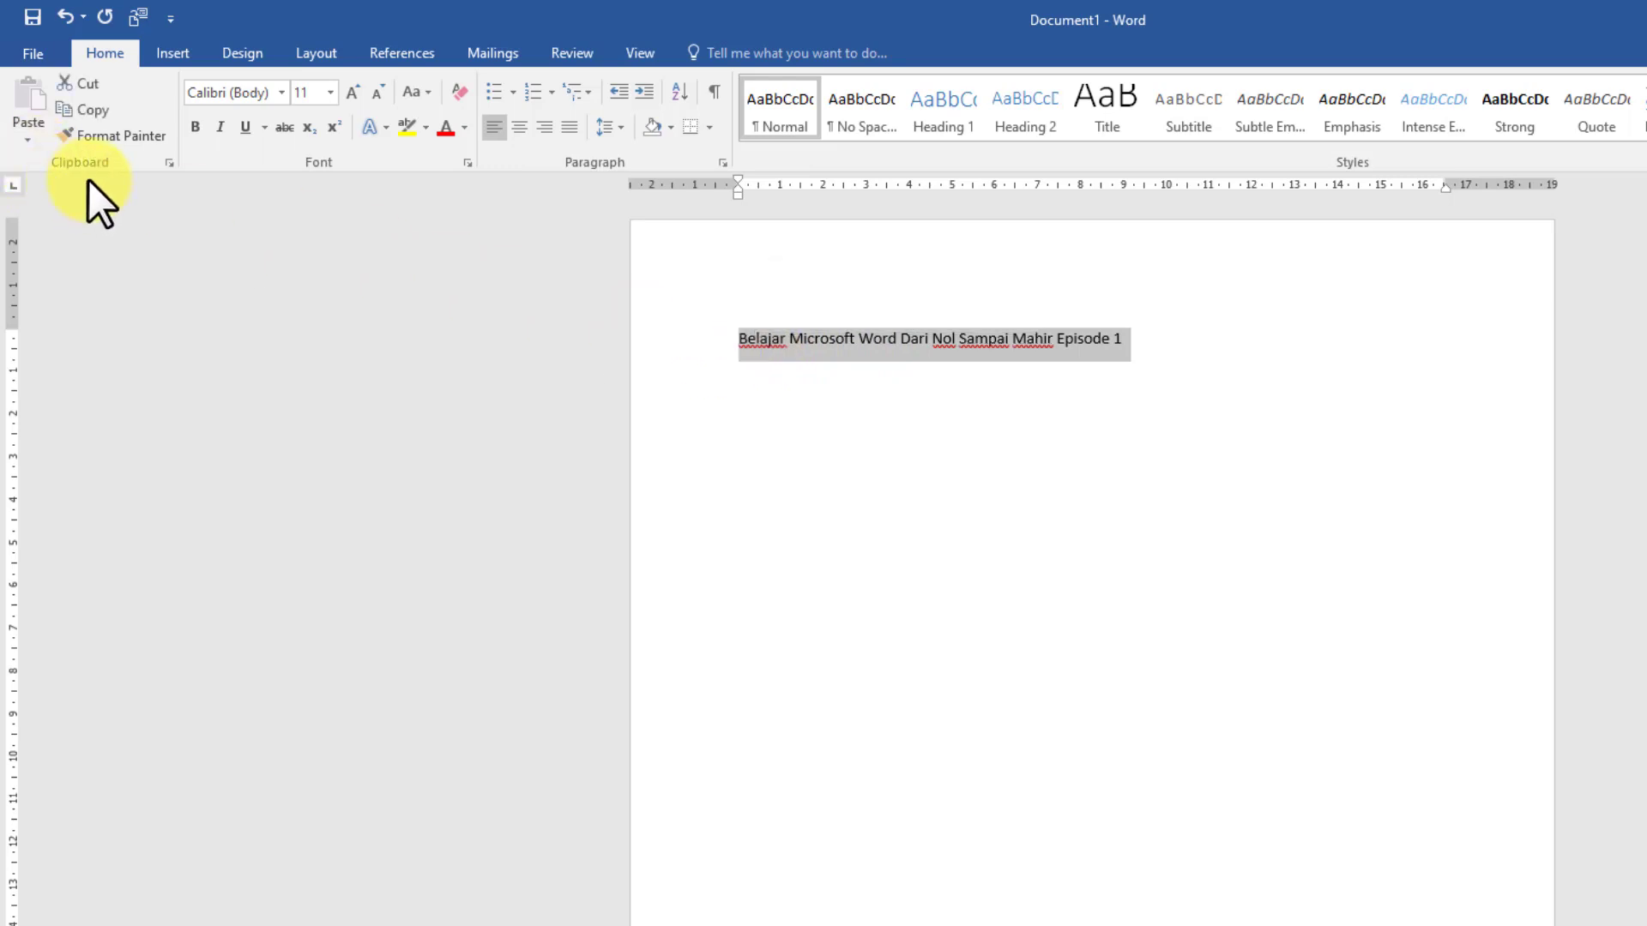
left_click(90, 115)
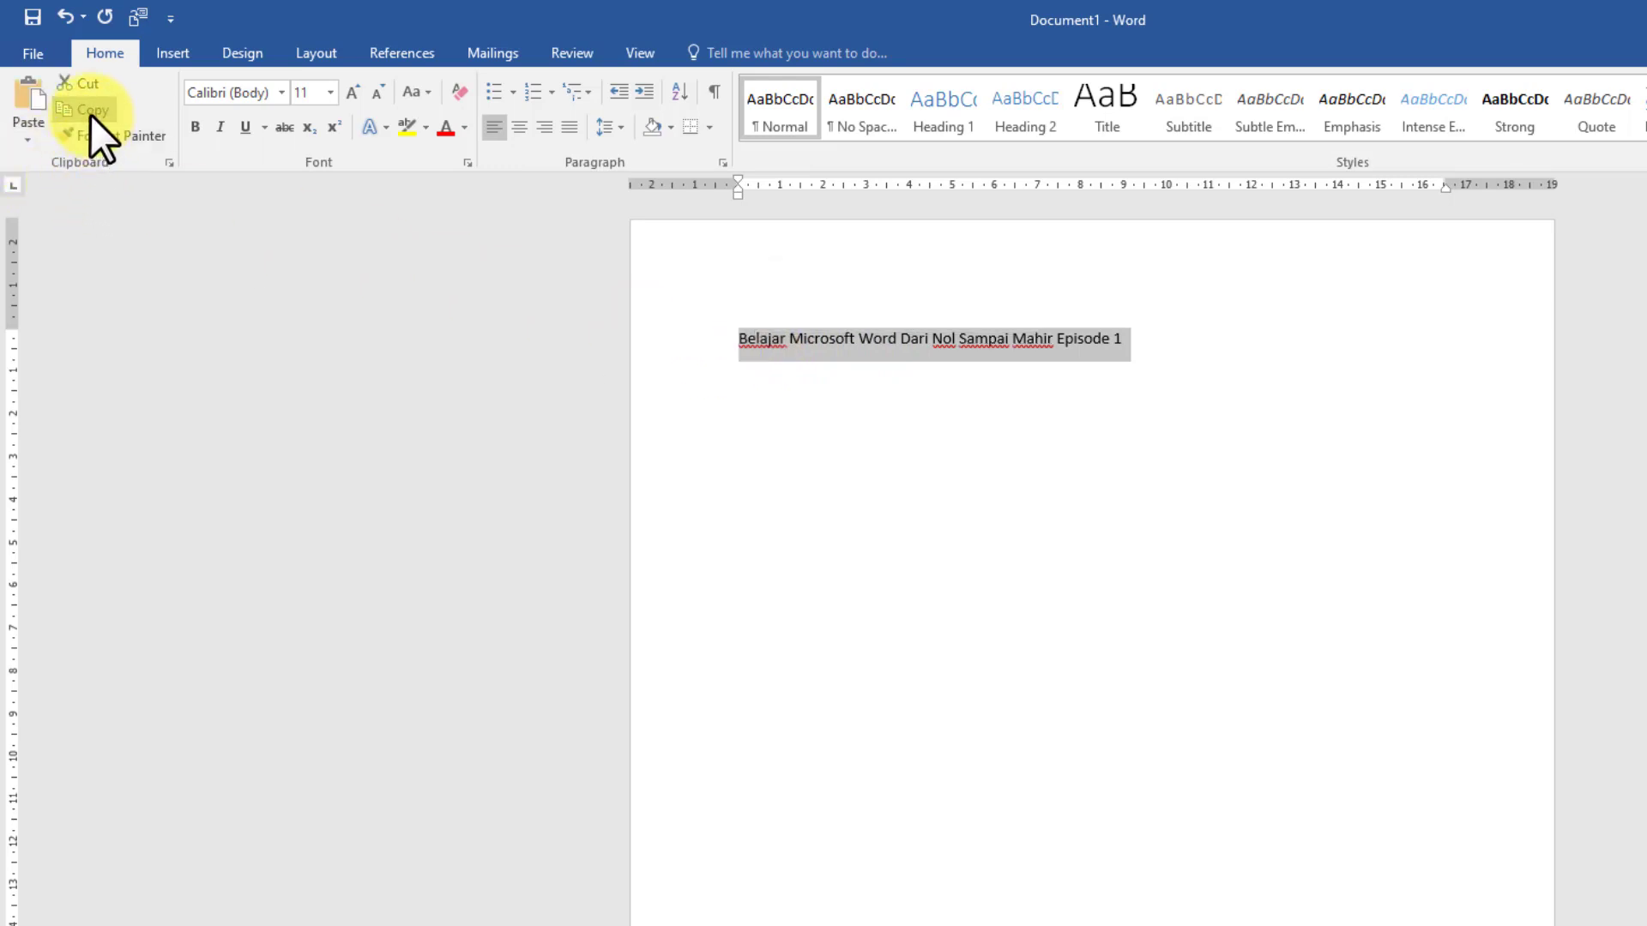
left_click(1160, 343)
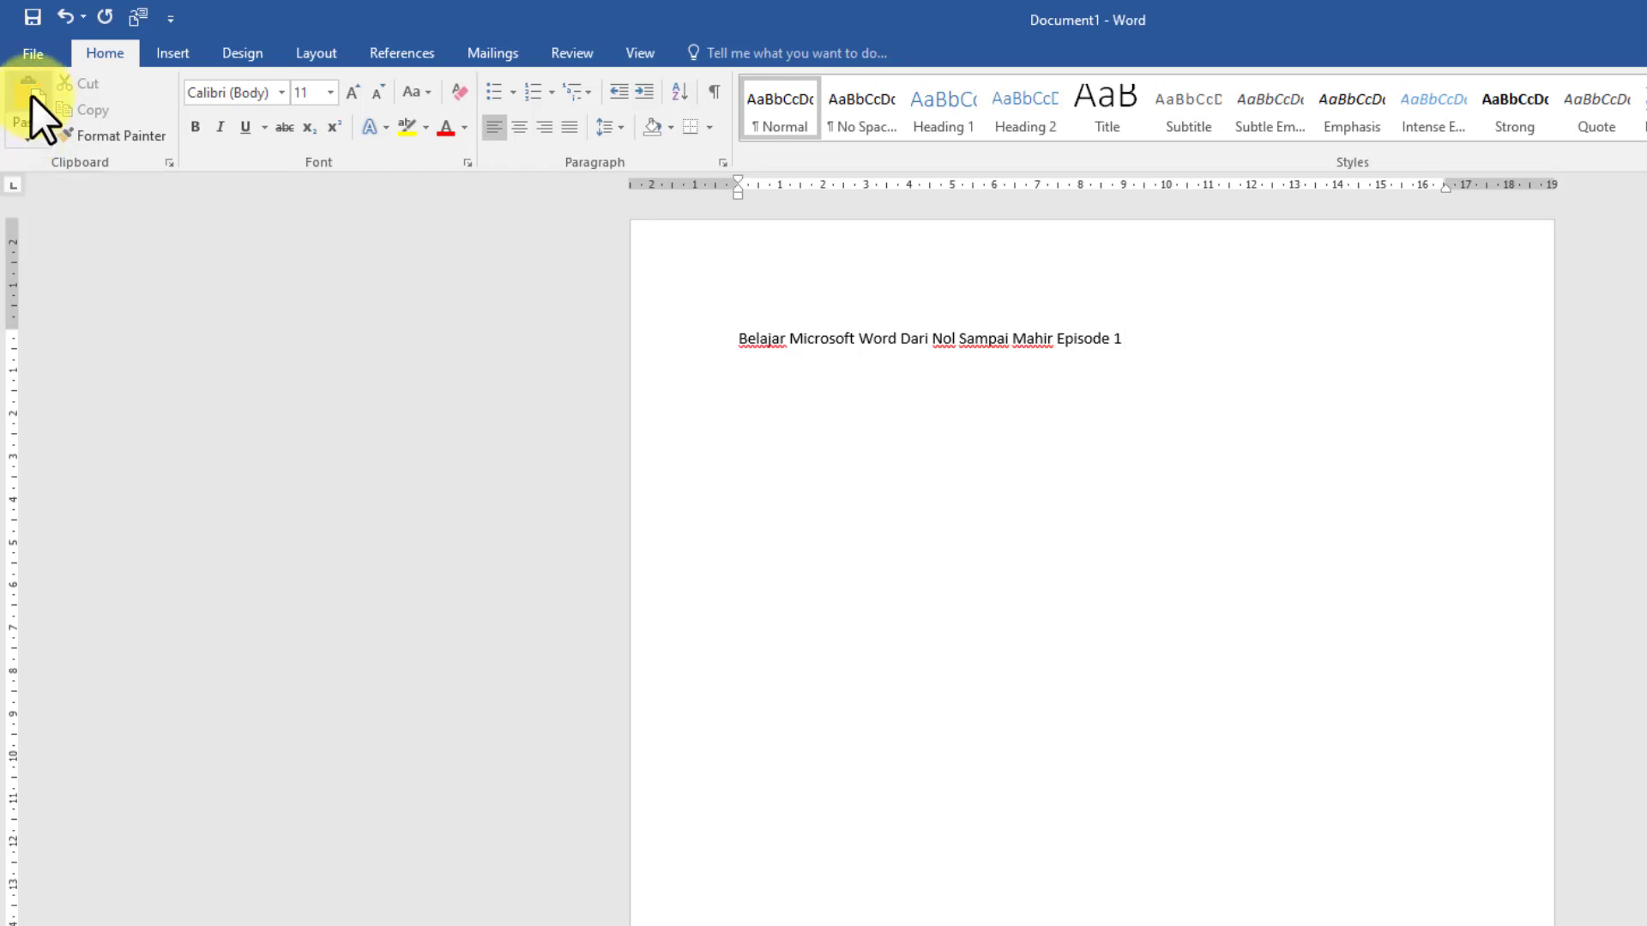
key("ctrl+v")
key("ctrl+v")
key("ctrl+v")
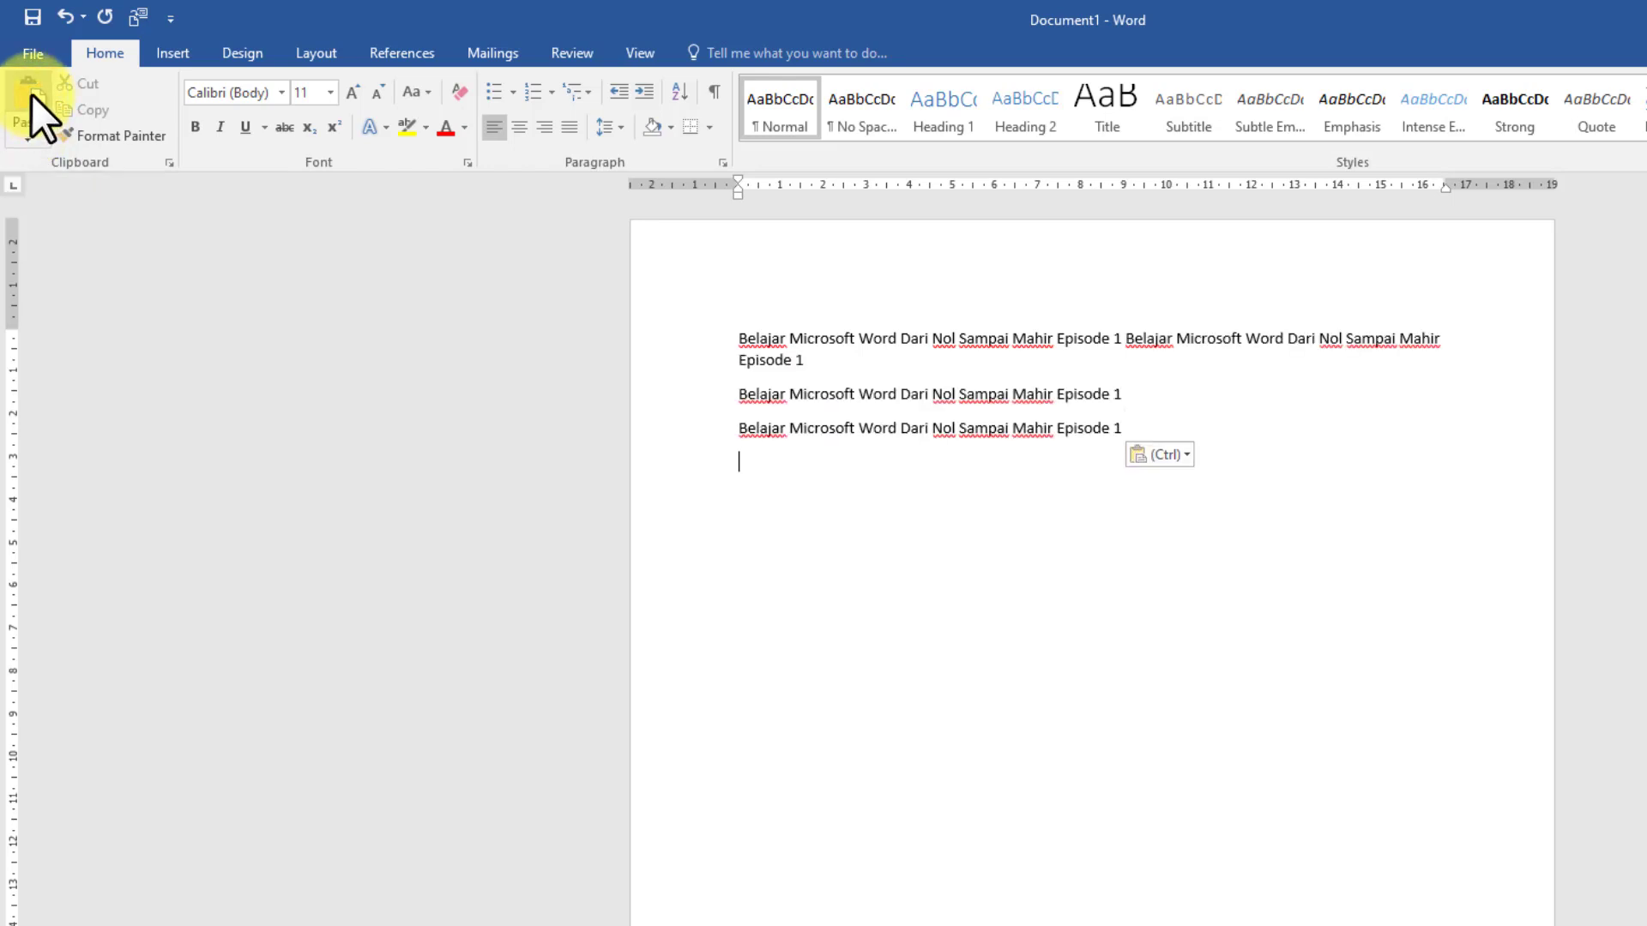
key("ctrl+v")
key("ctrl+v")
key("ctrl+v")
key("ctrl+v")
key("ctrl+v")
key("ctrl+v")
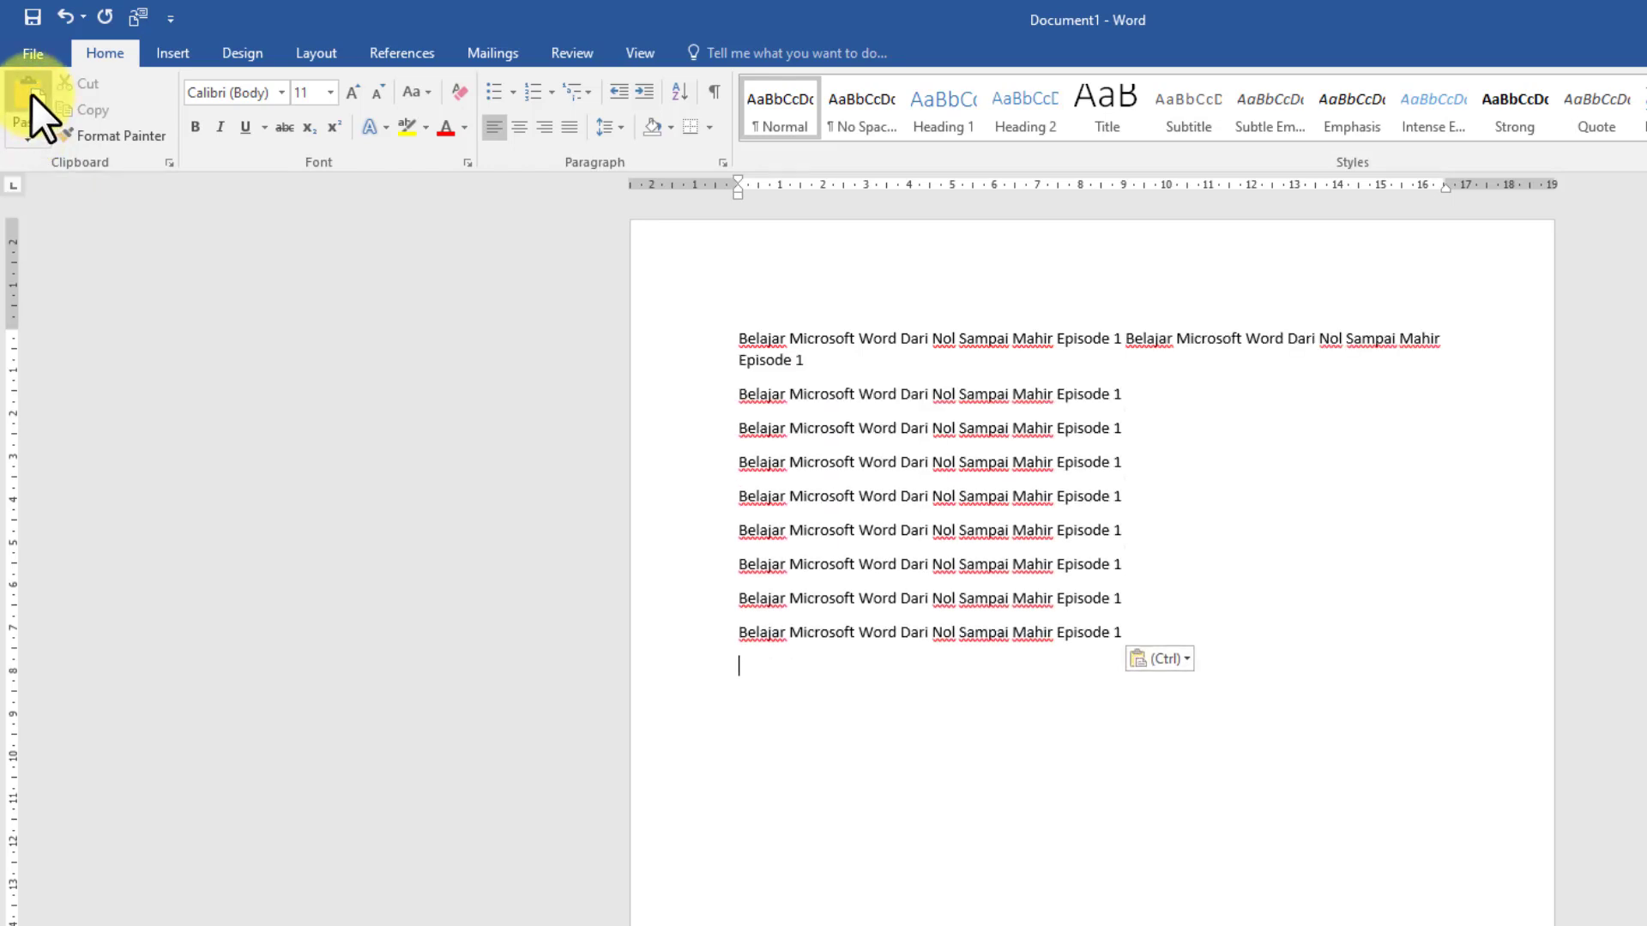
key("ctrl+v")
key("ctrl+v")
key("ctrl+v")
key("ctrl+v")
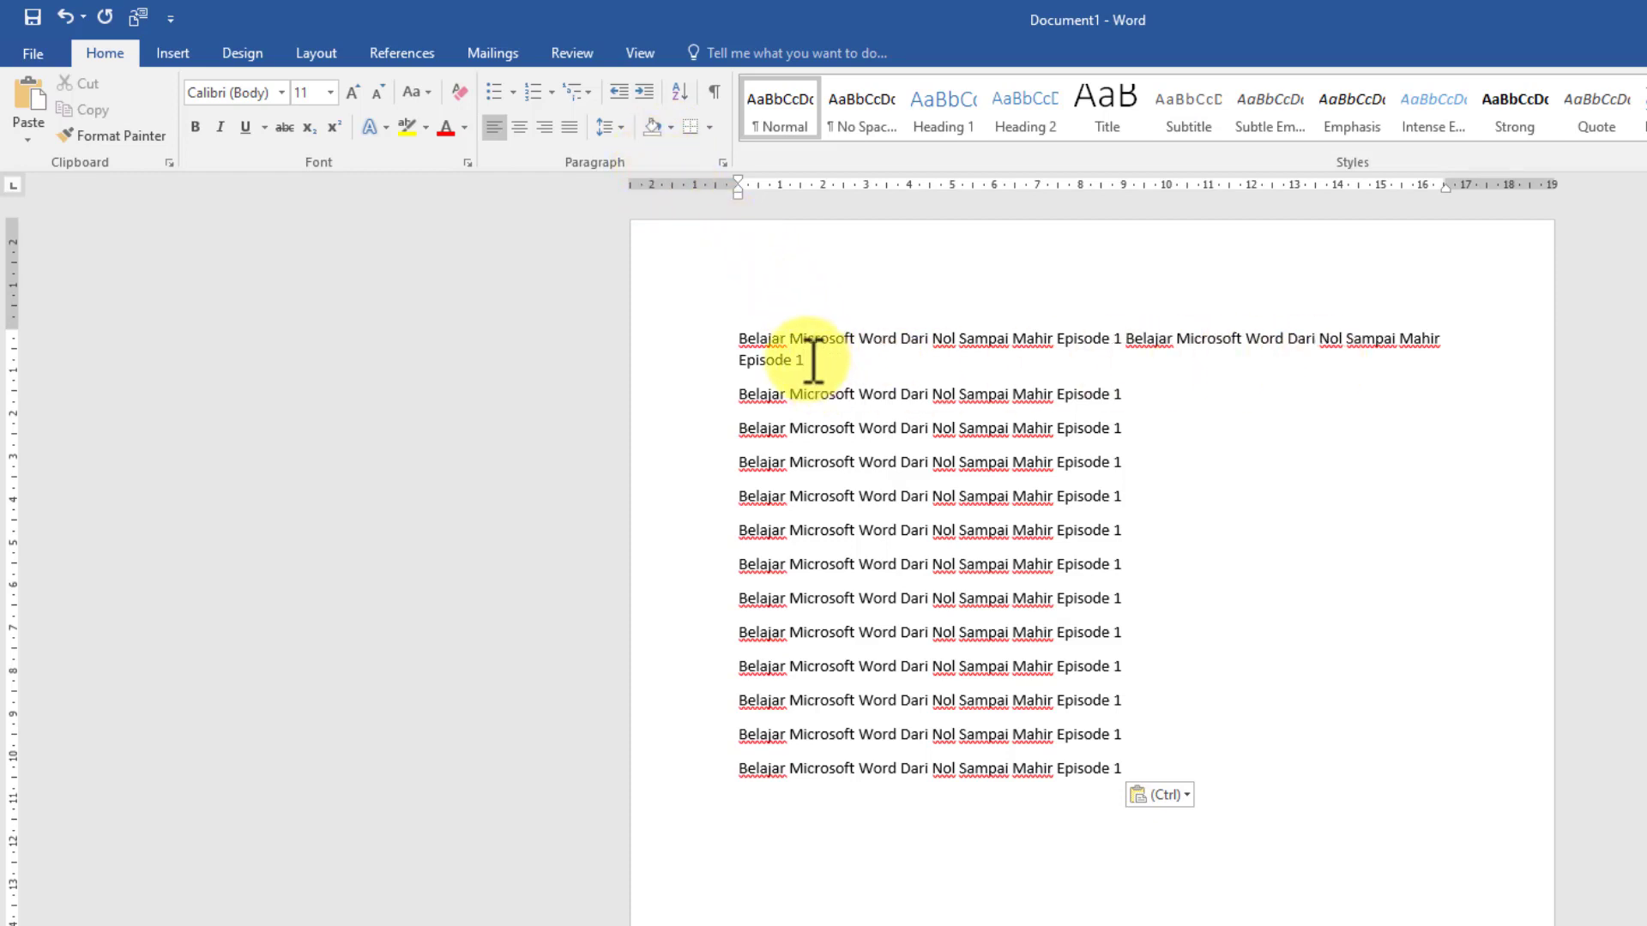
Step: Format the whole first paragraph as bold, italic and underlined
triple_click(746, 343)
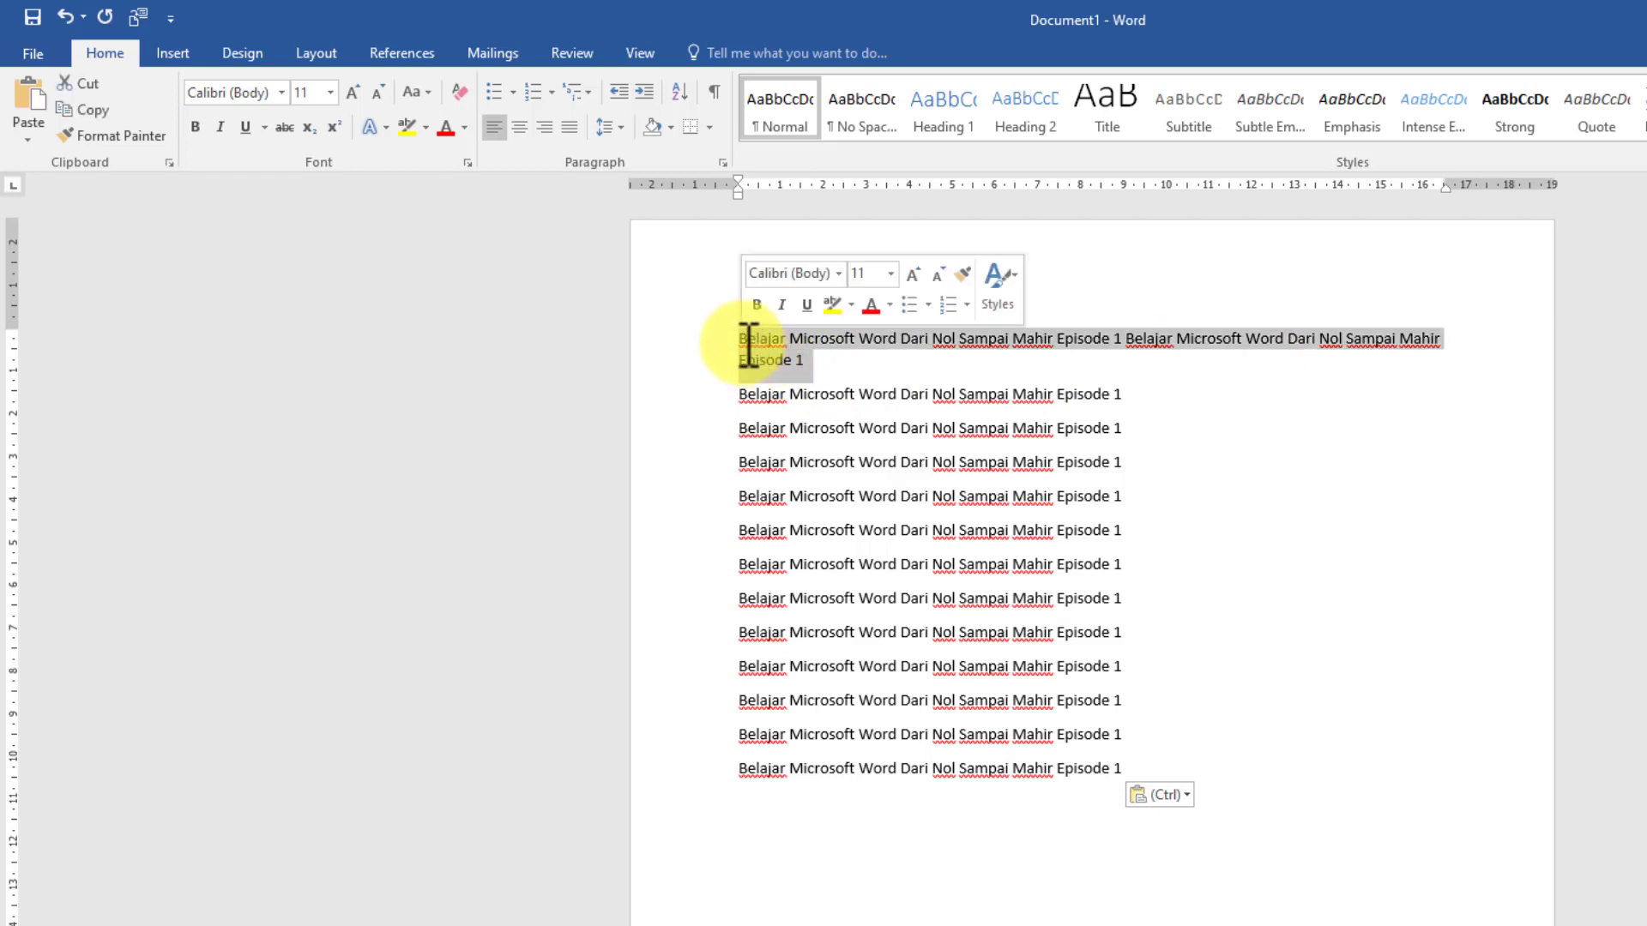
left_click(196, 128)
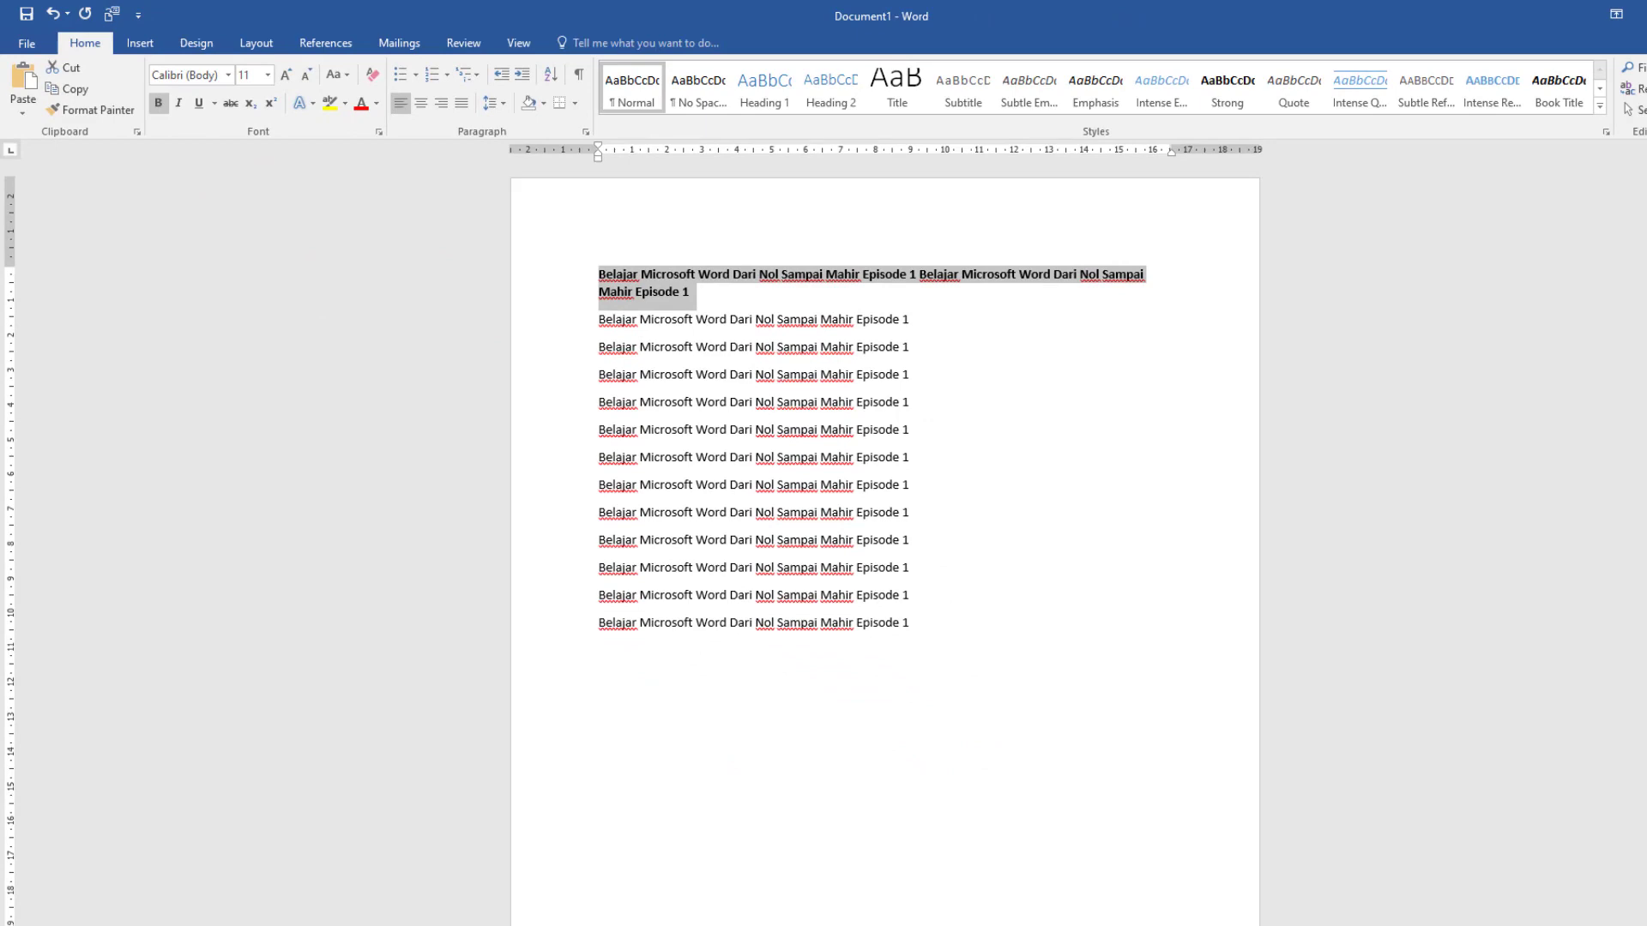
scroll(1598, 879, "up", 5)
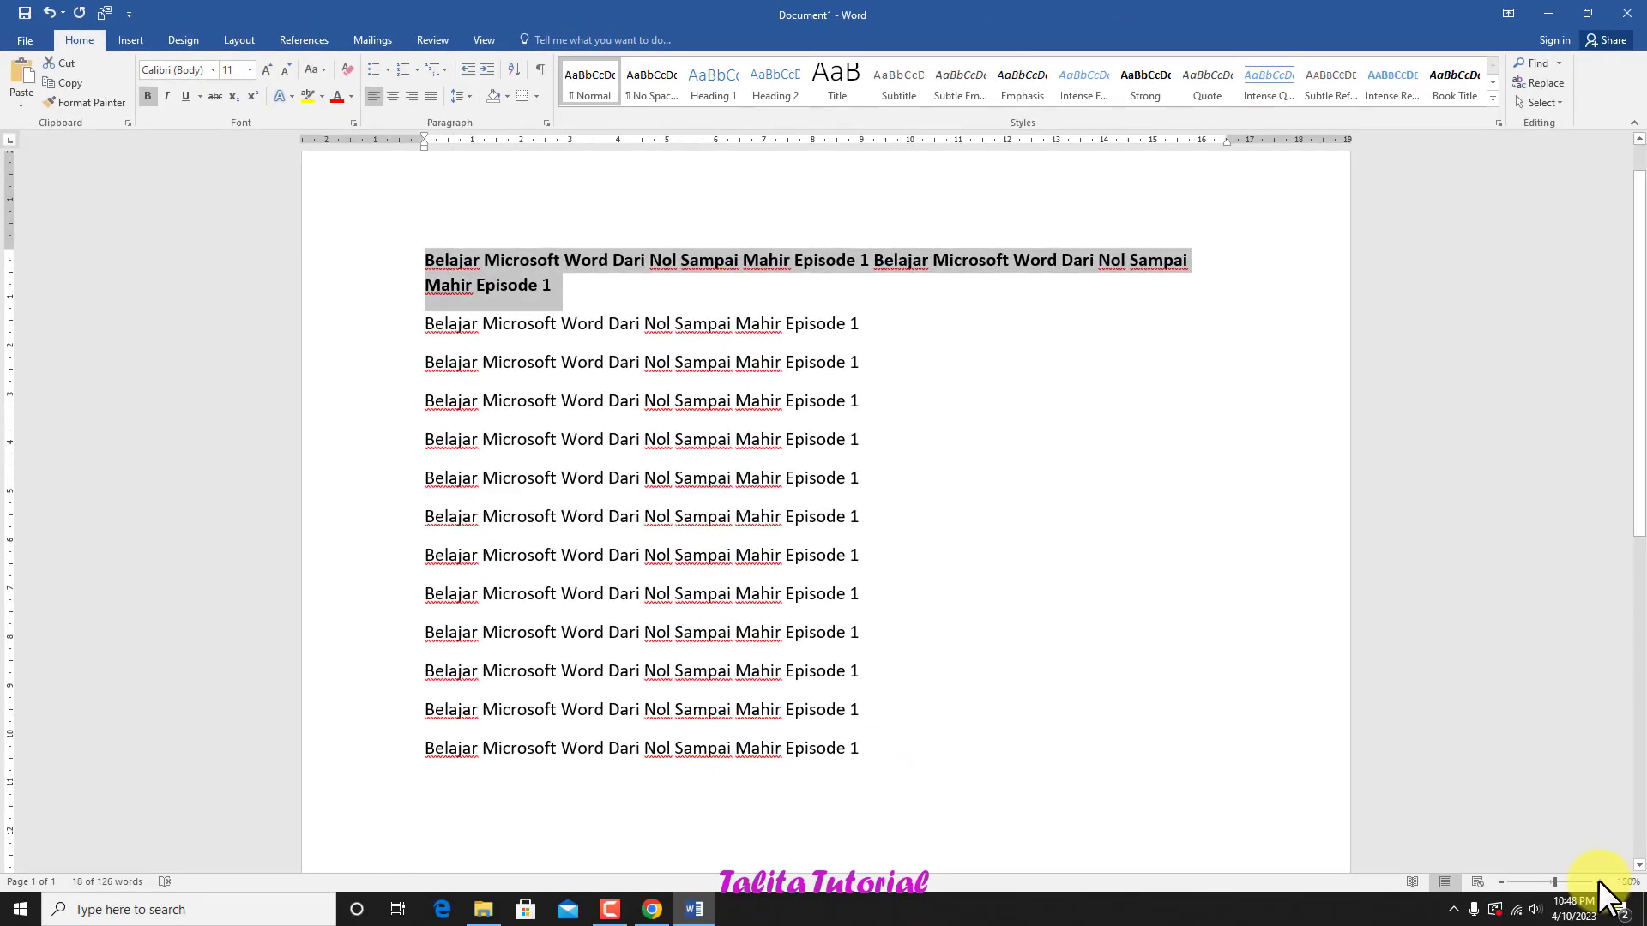
left_click(1598, 880)
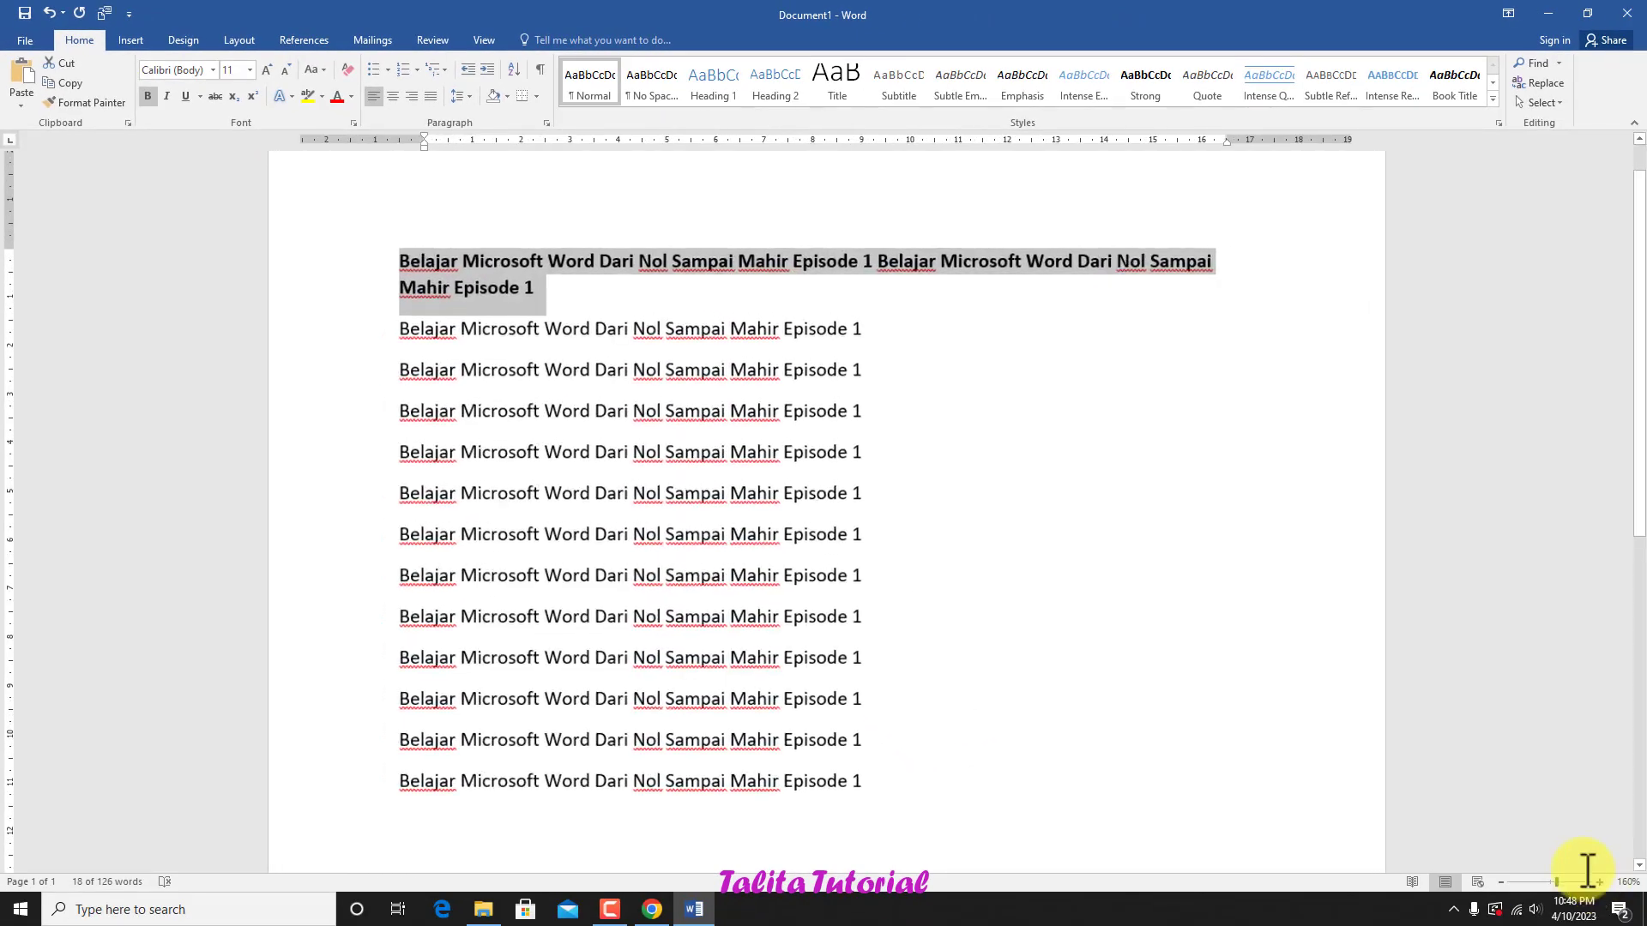
left_click(165, 97)
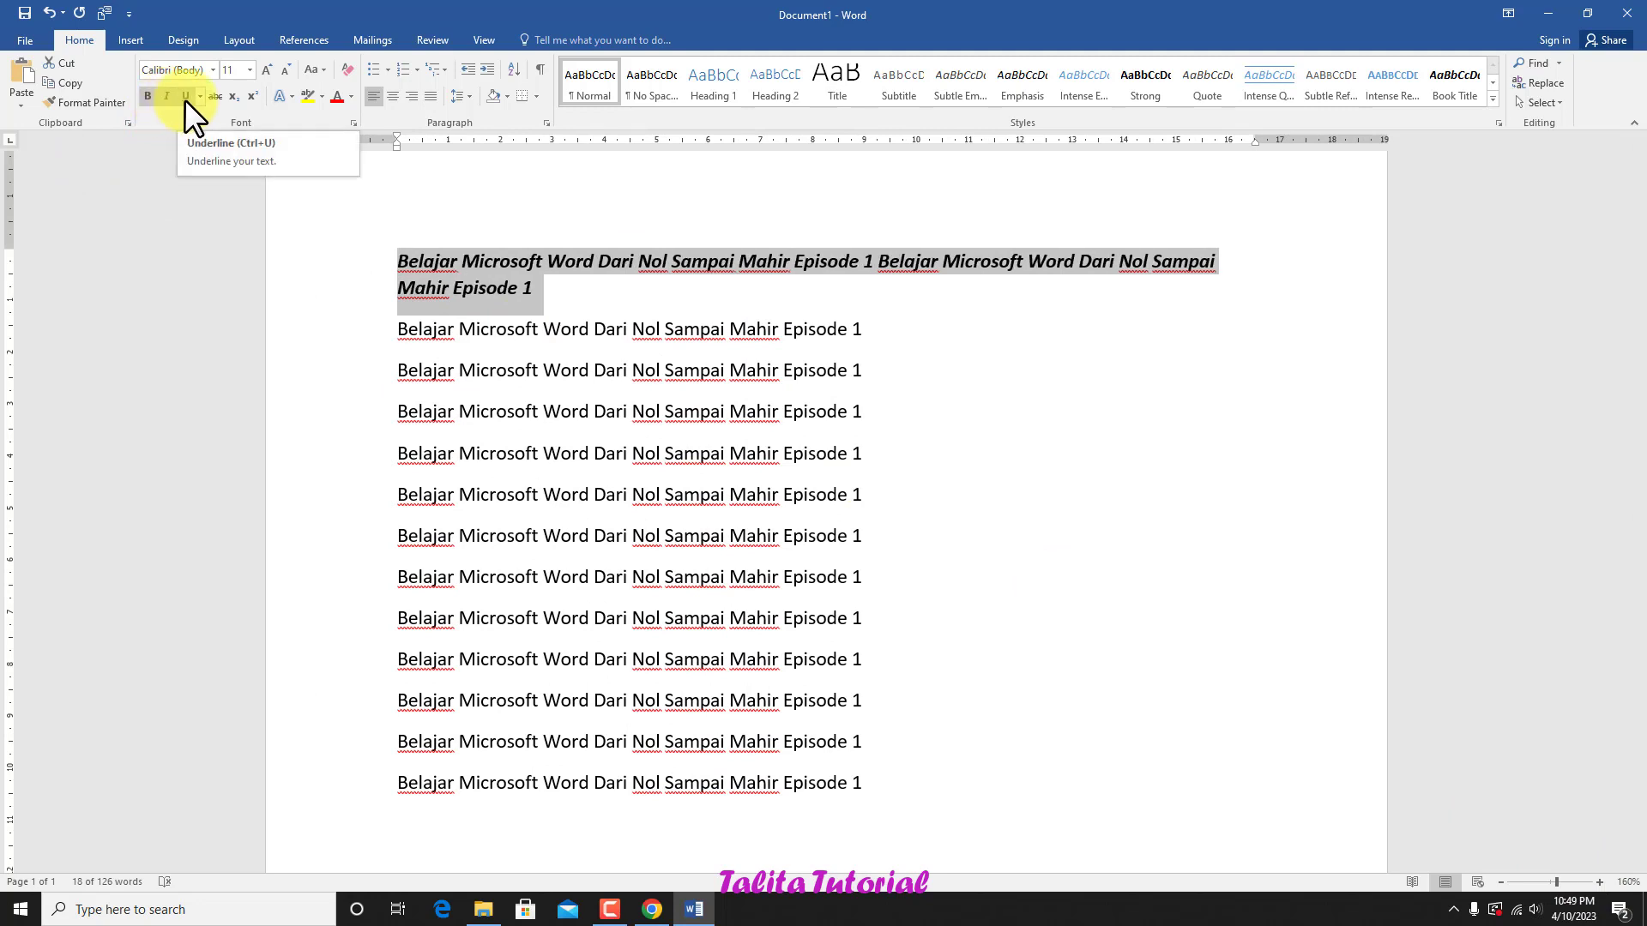
left_click(186, 97)
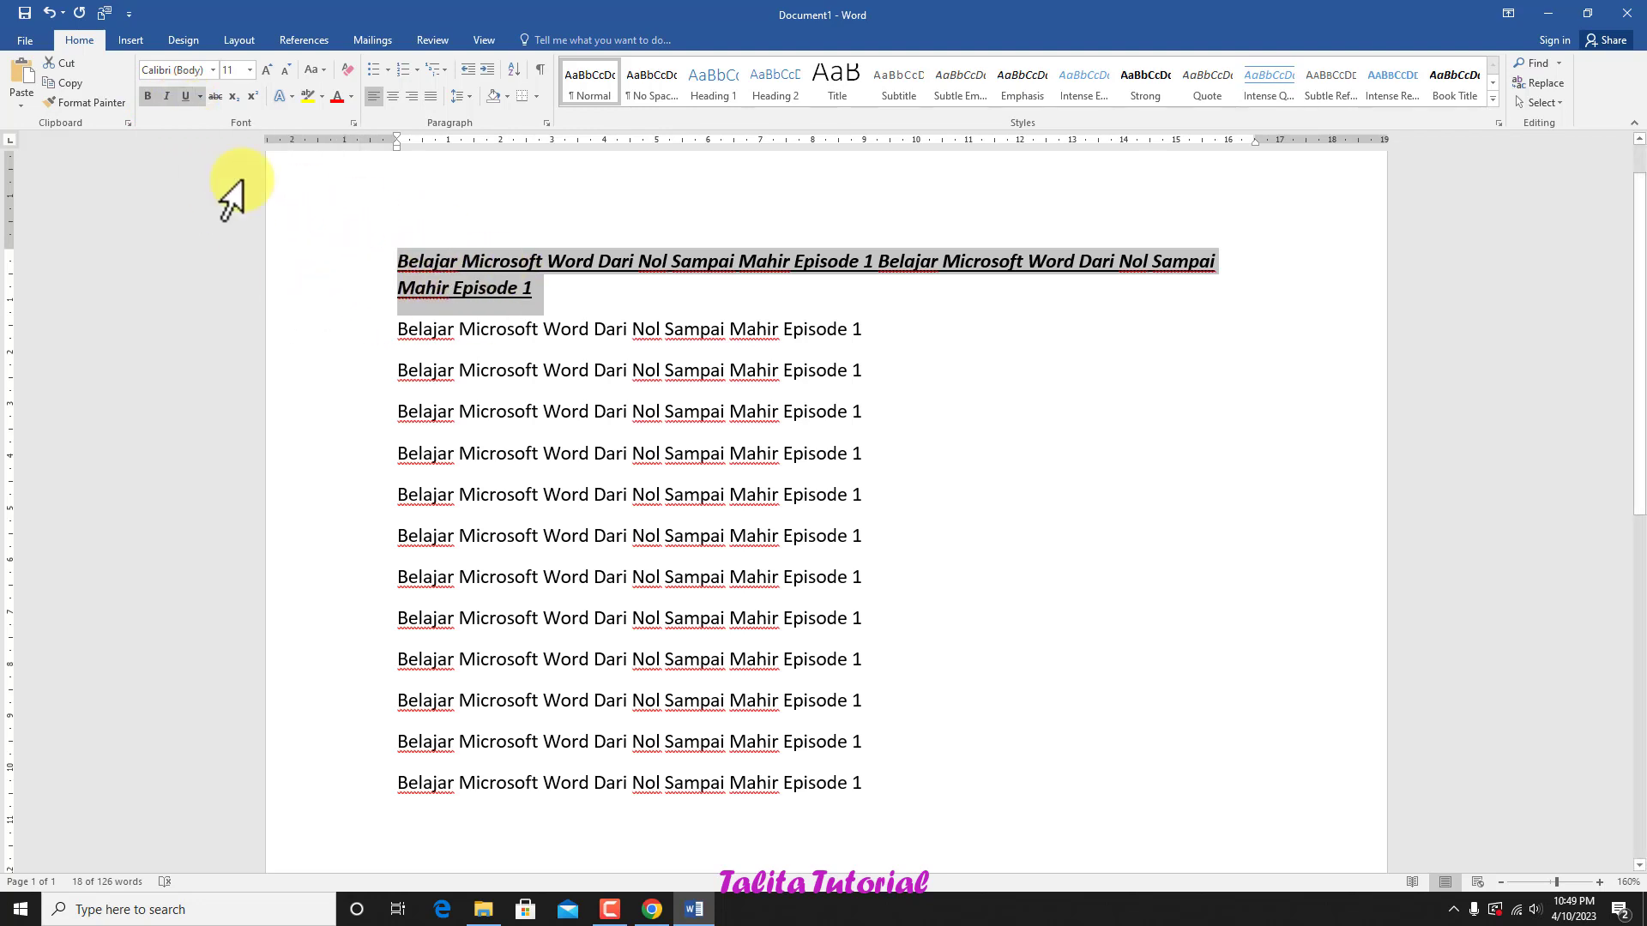
Step: Remove the underline, italic and bold formatting from the first paragraph and deselect it
left_click(184, 97)
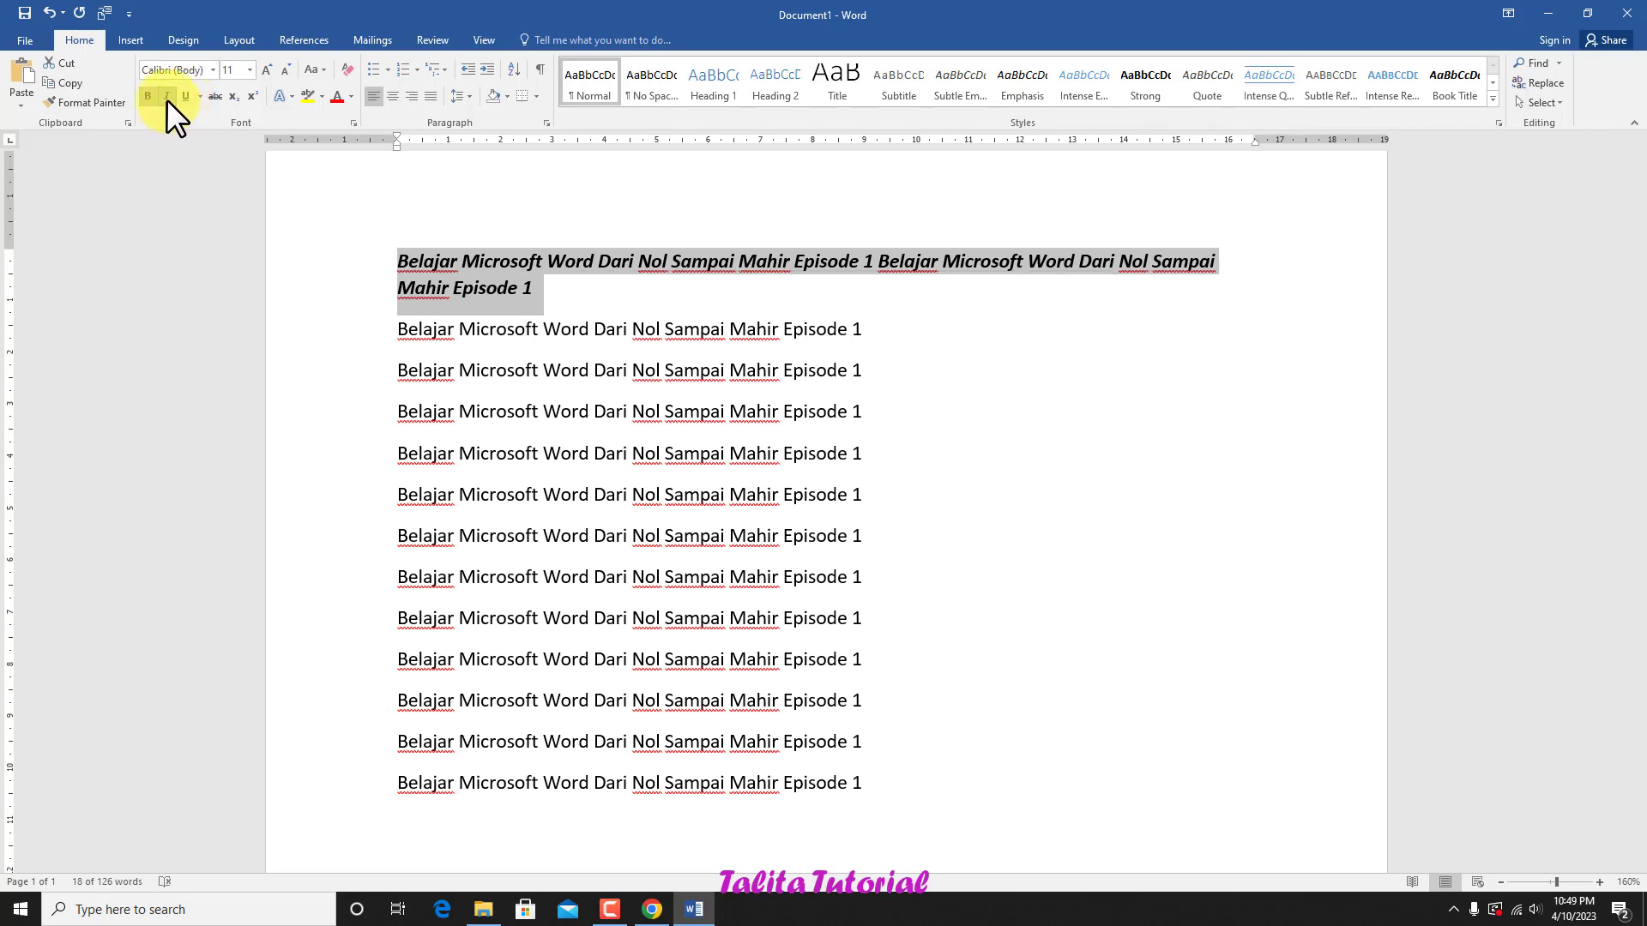
left_click(167, 97)
left_click(145, 97)
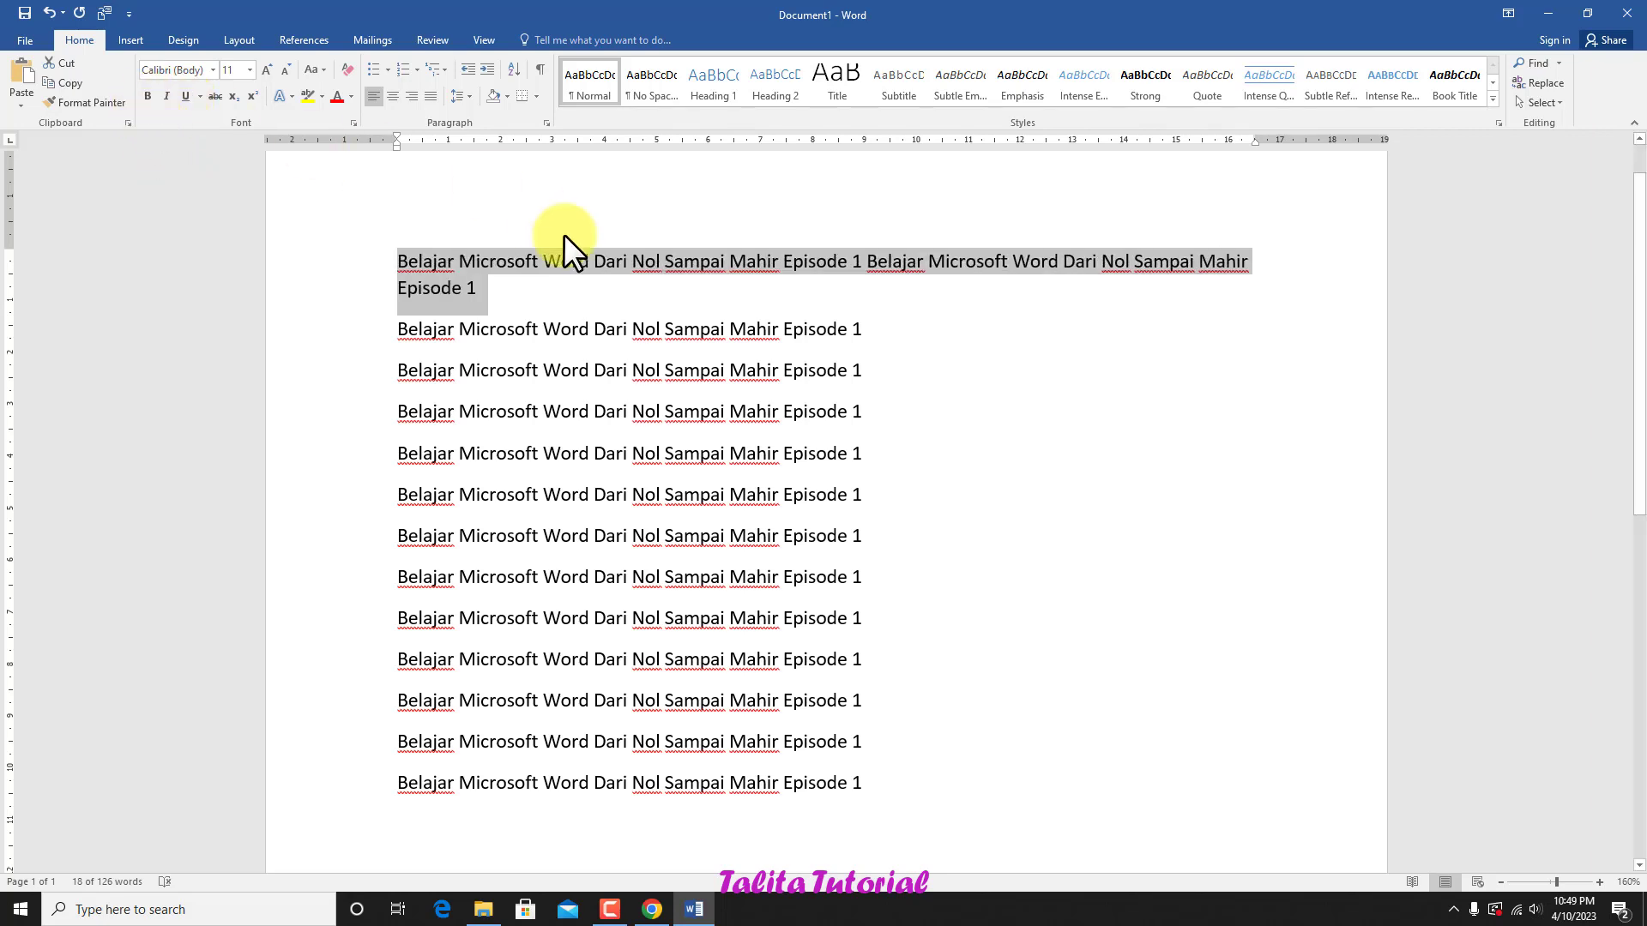
left_click(490, 283)
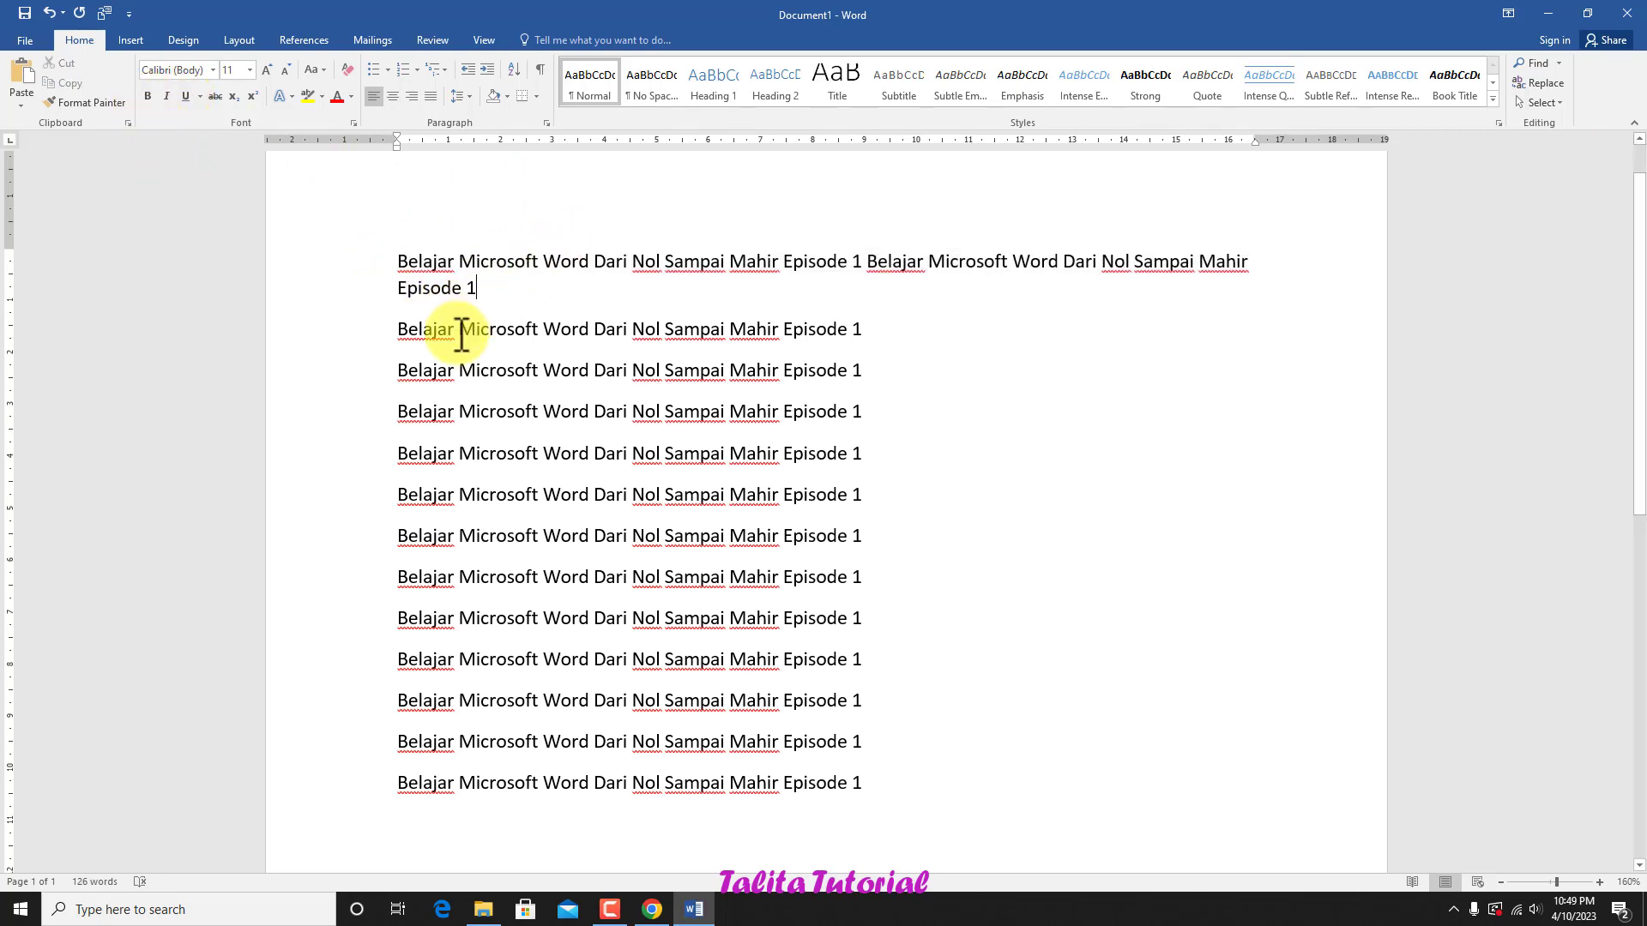
Step: Change the font of the whole first paragraph to Times New Roman
triple_click(404, 266)
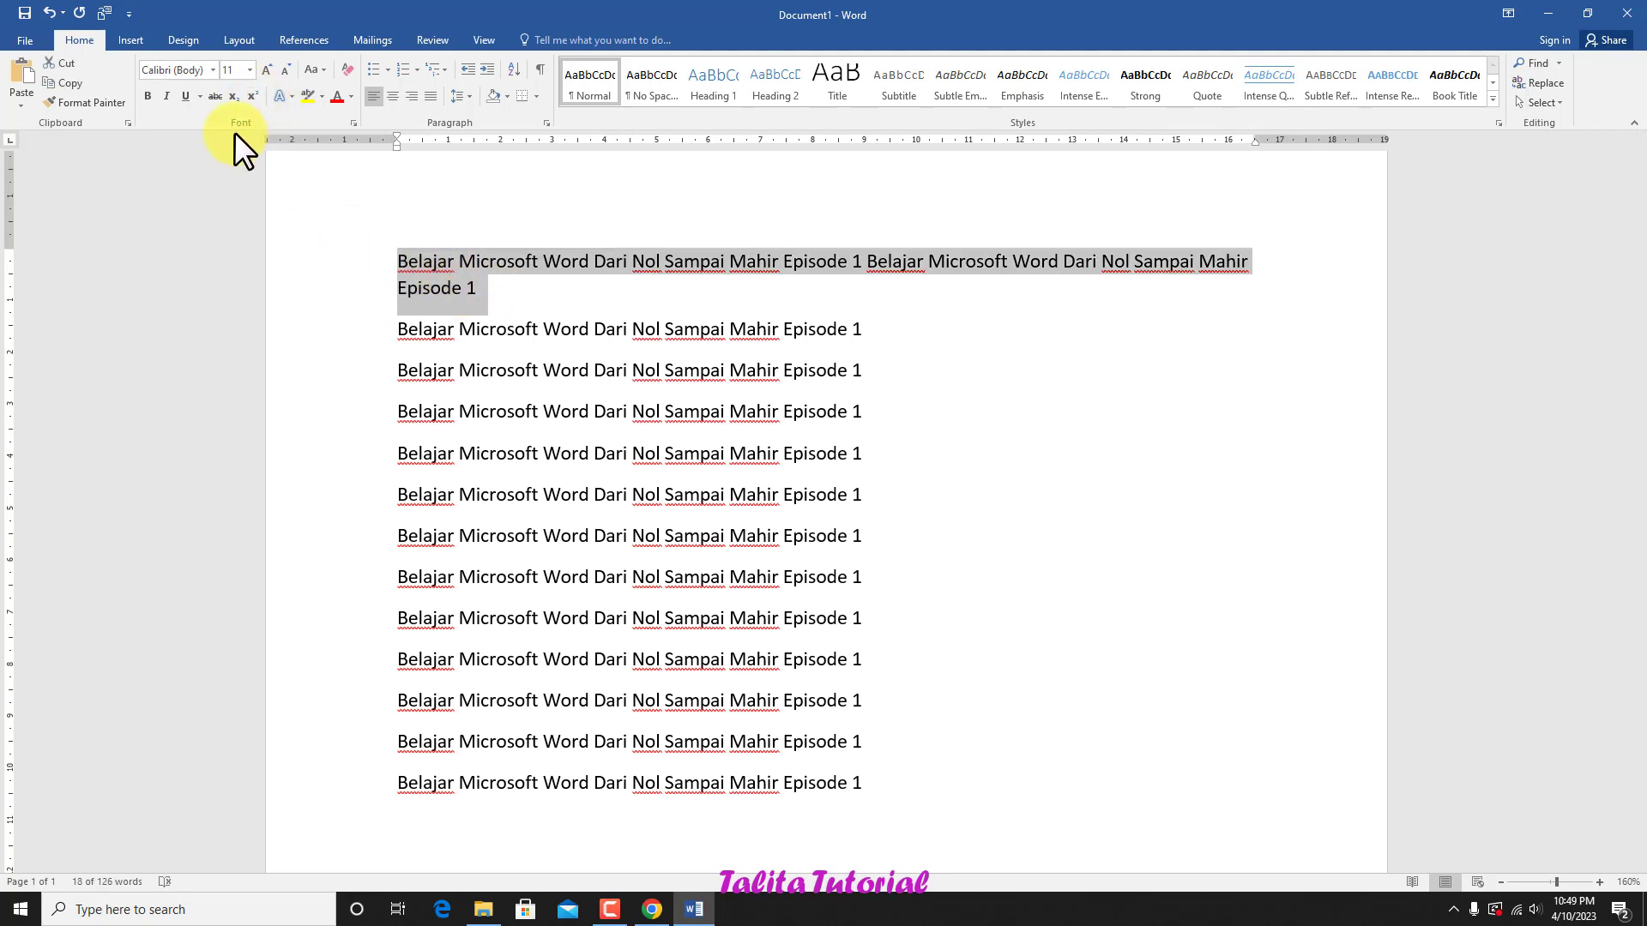
left_click(214, 70)
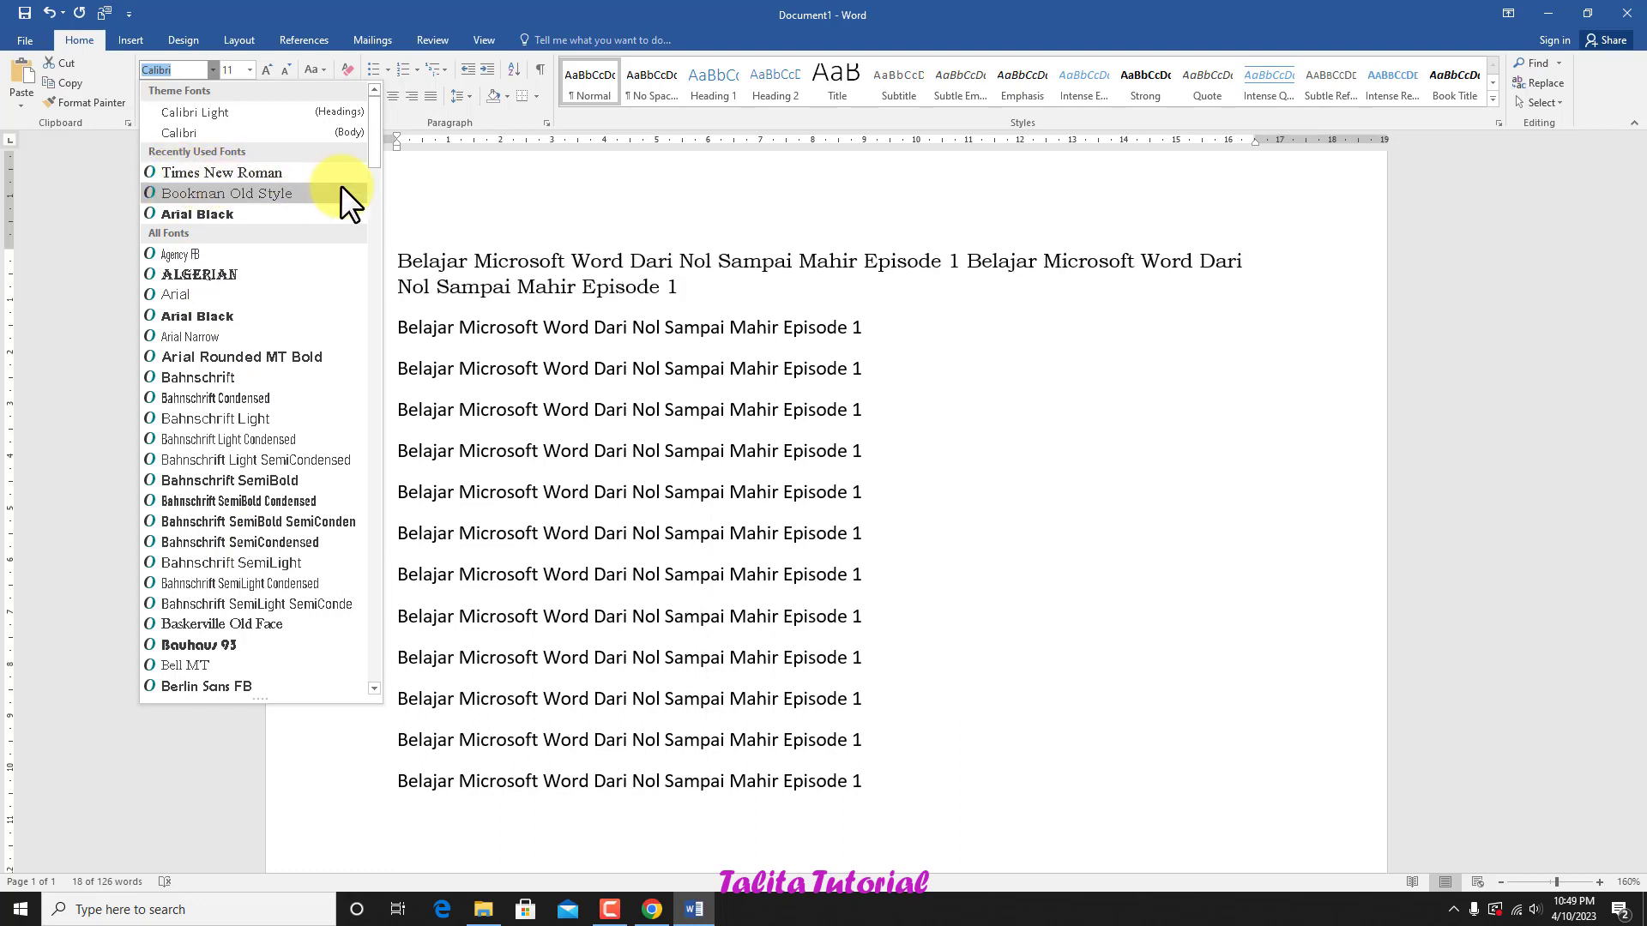
left_click(245, 174)
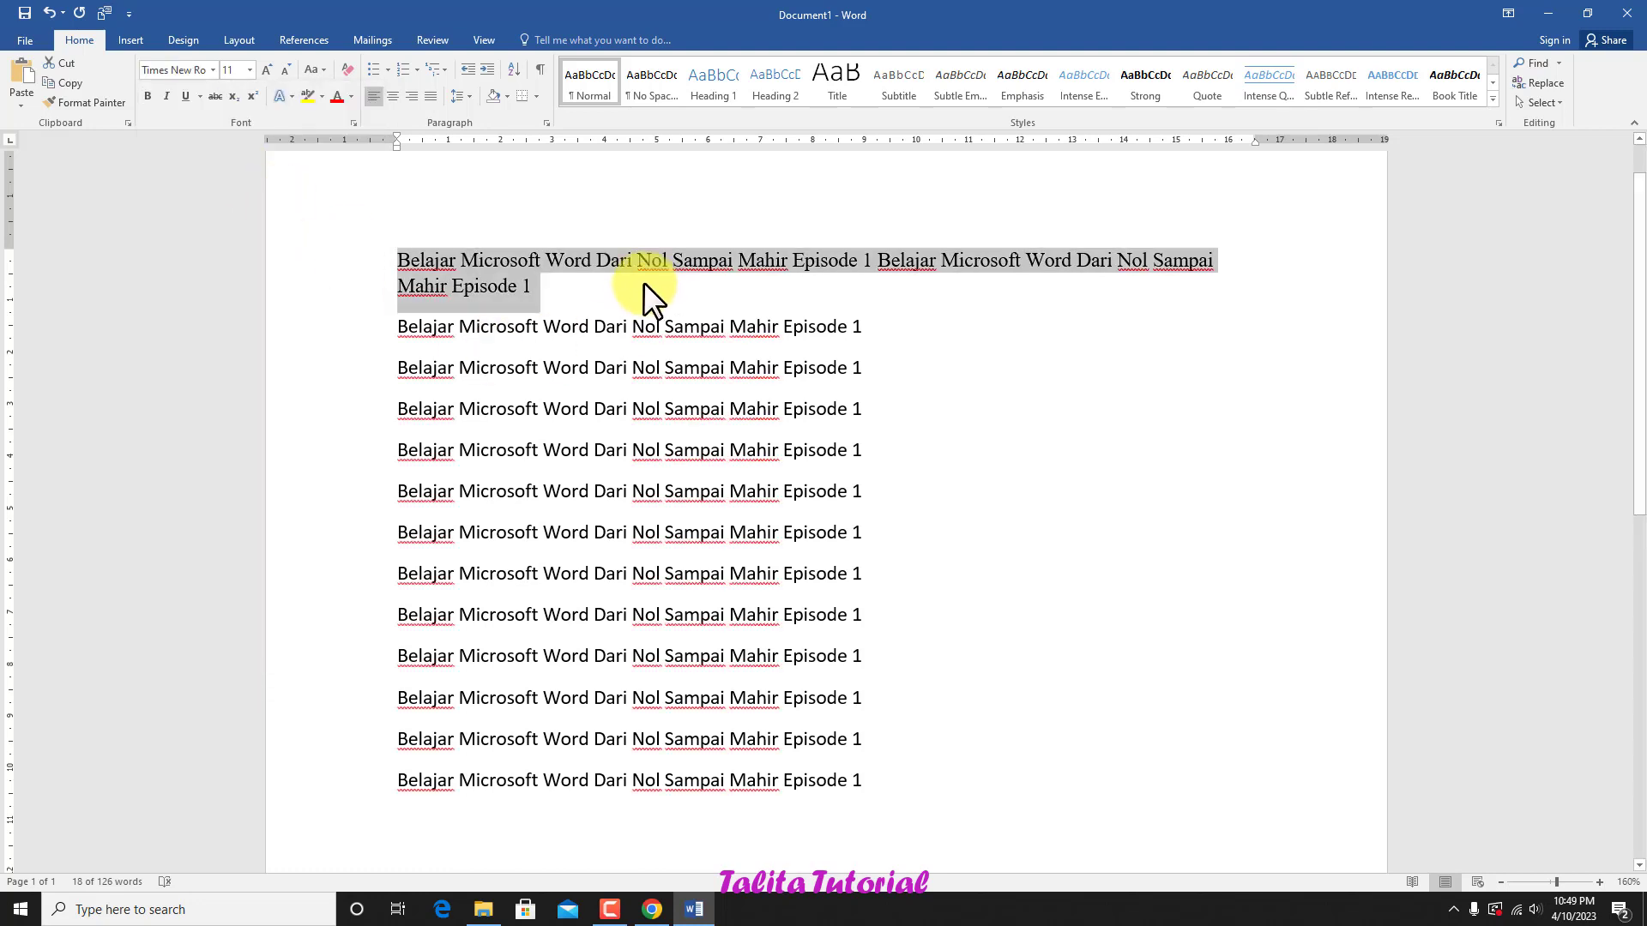
left_click(529, 288)
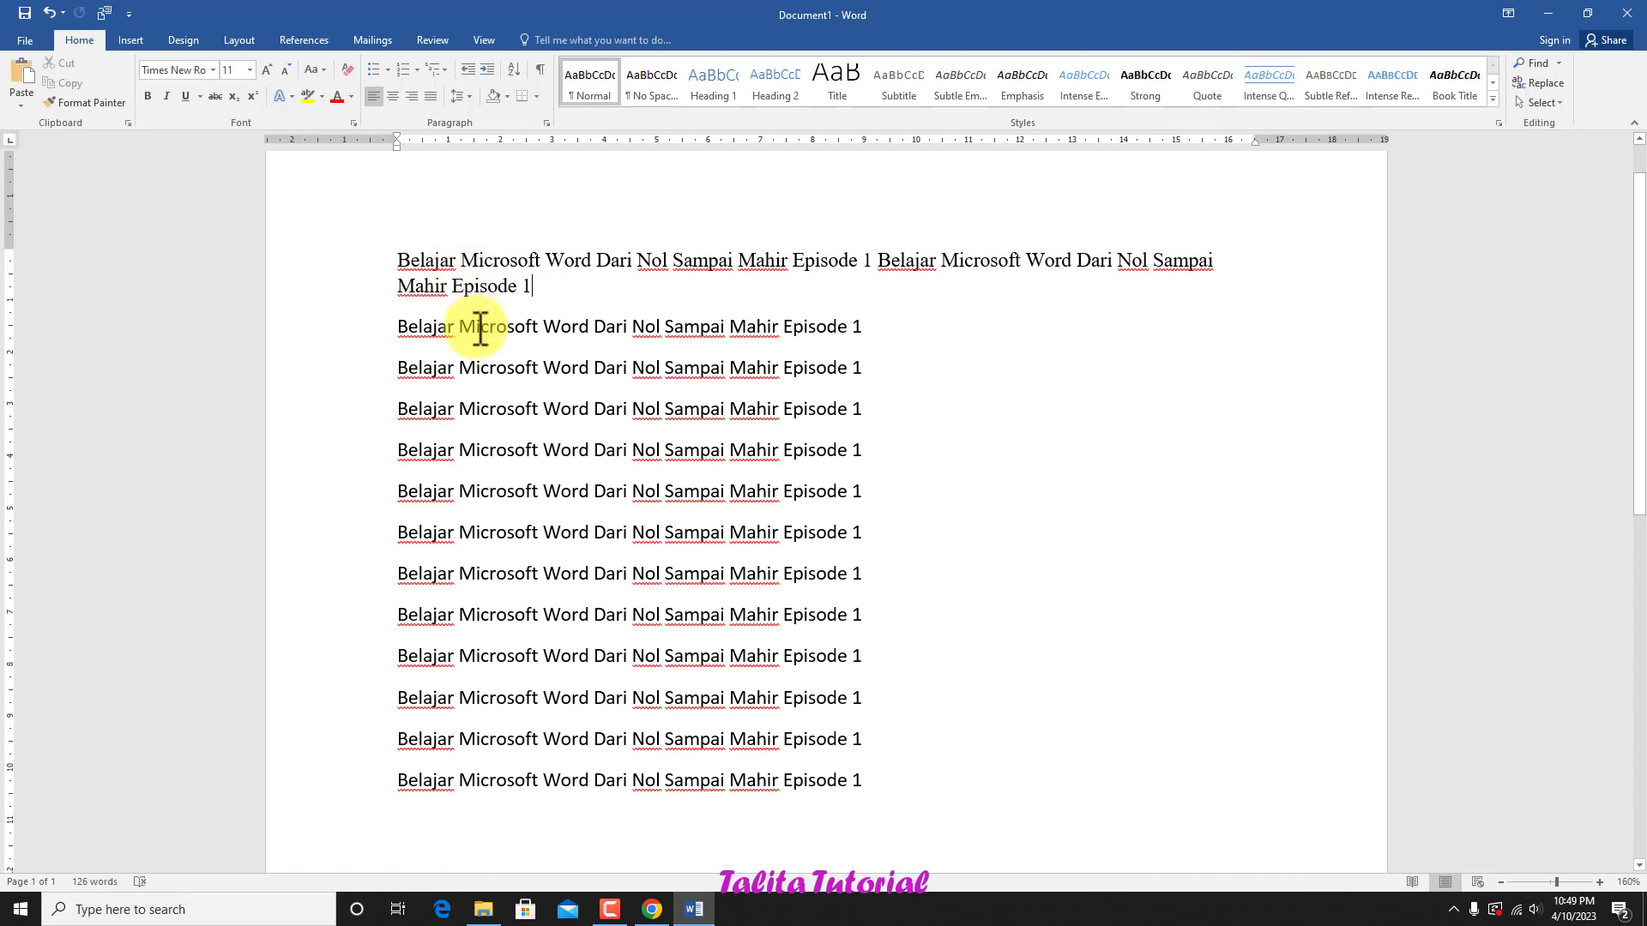
Step: Try font sizes 14, 16 and 48 on the whole first paragraph, ending with size 11
left_click_drag(536, 291, 412, 257)
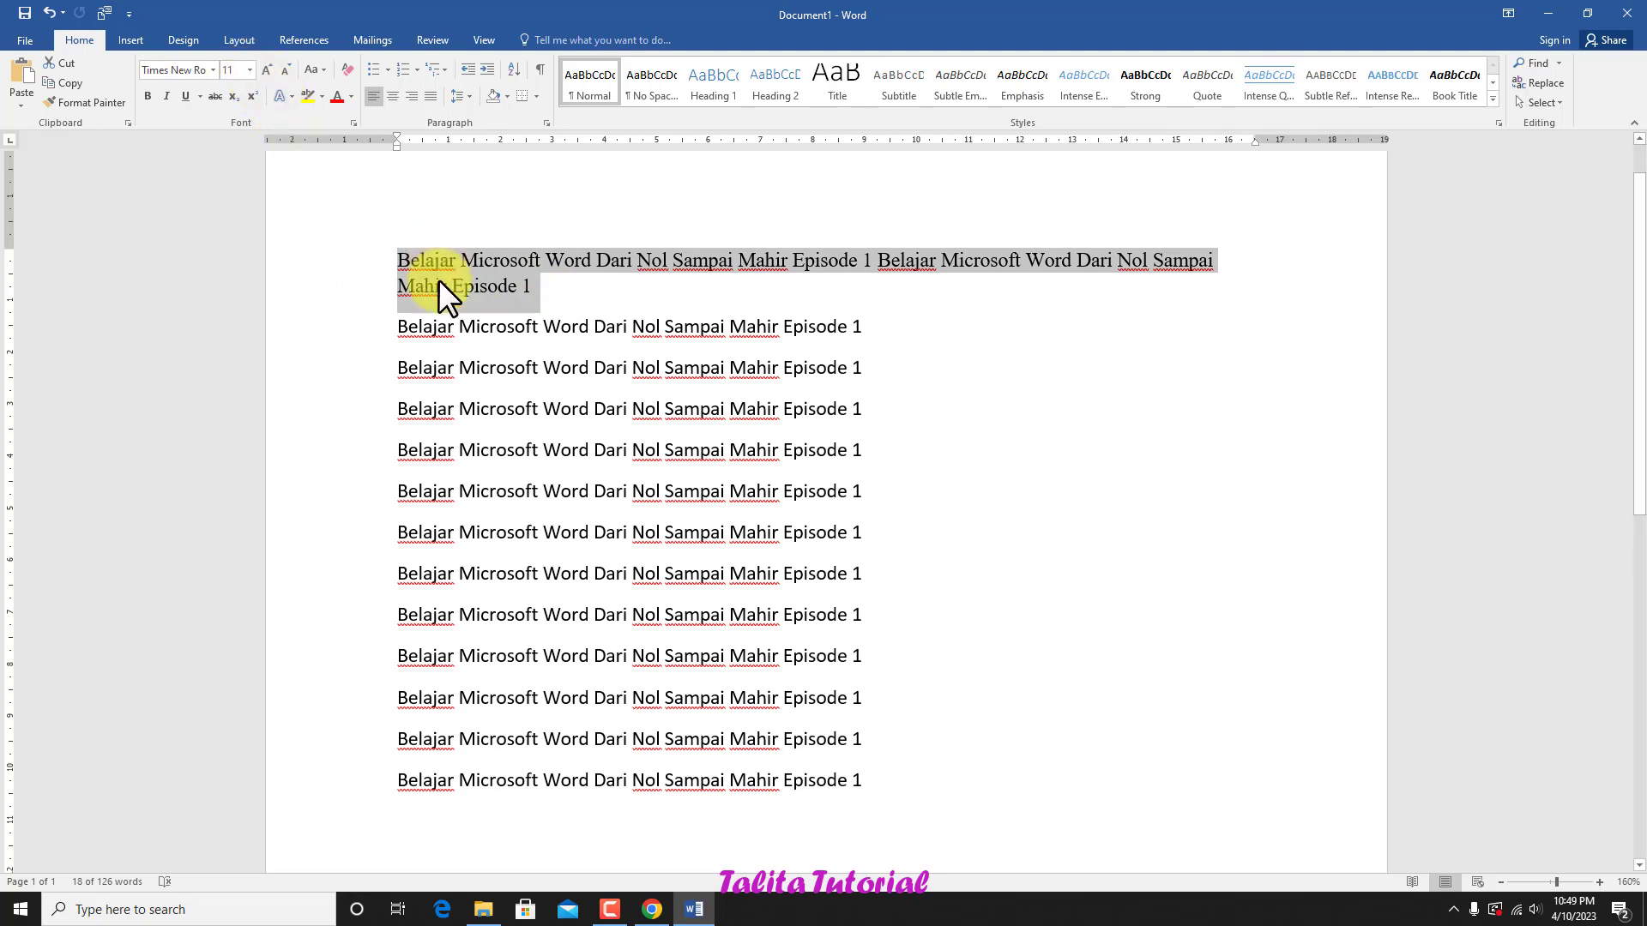
left_click(248, 68)
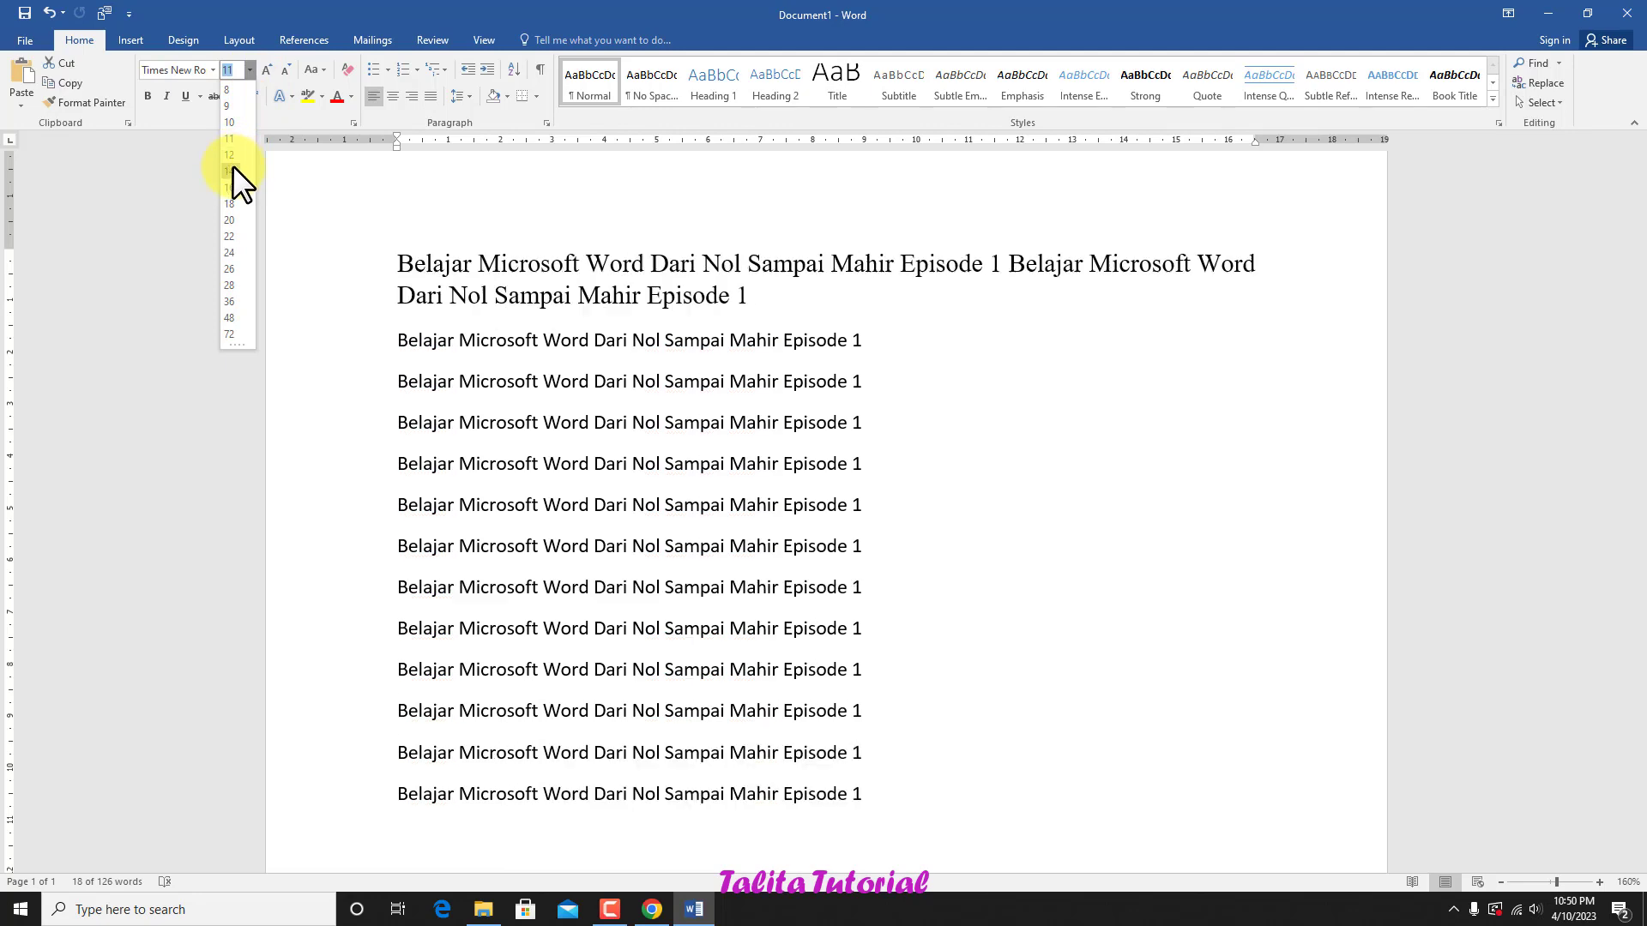
left_click(232, 170)
left_click(250, 69)
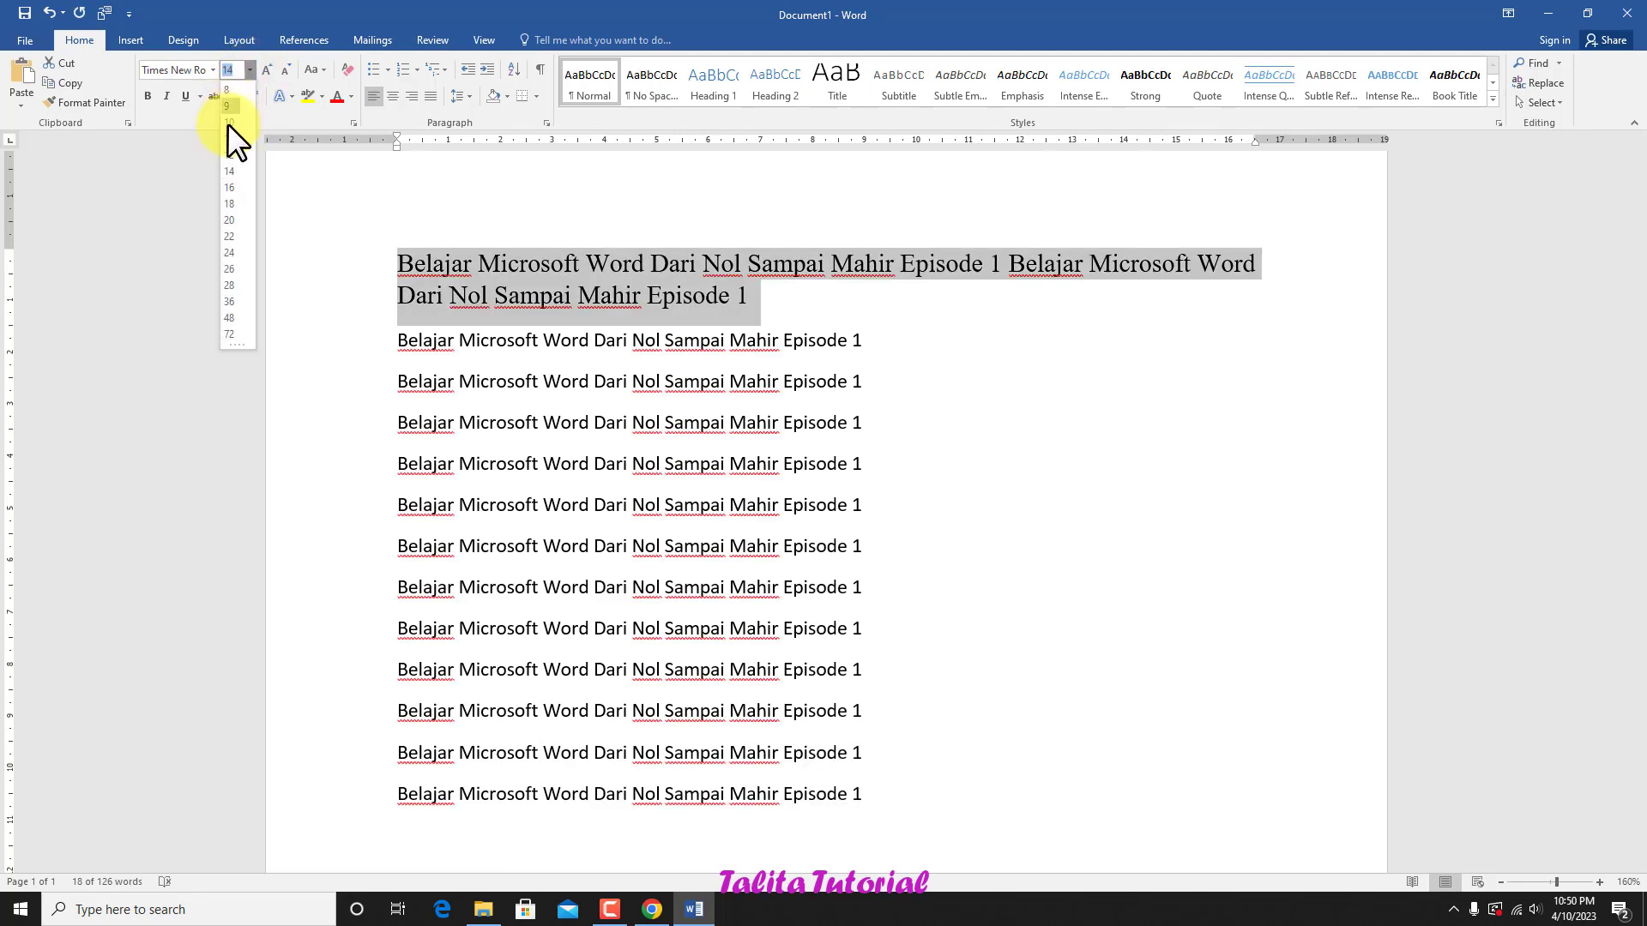
left_click(224, 189)
left_click(250, 69)
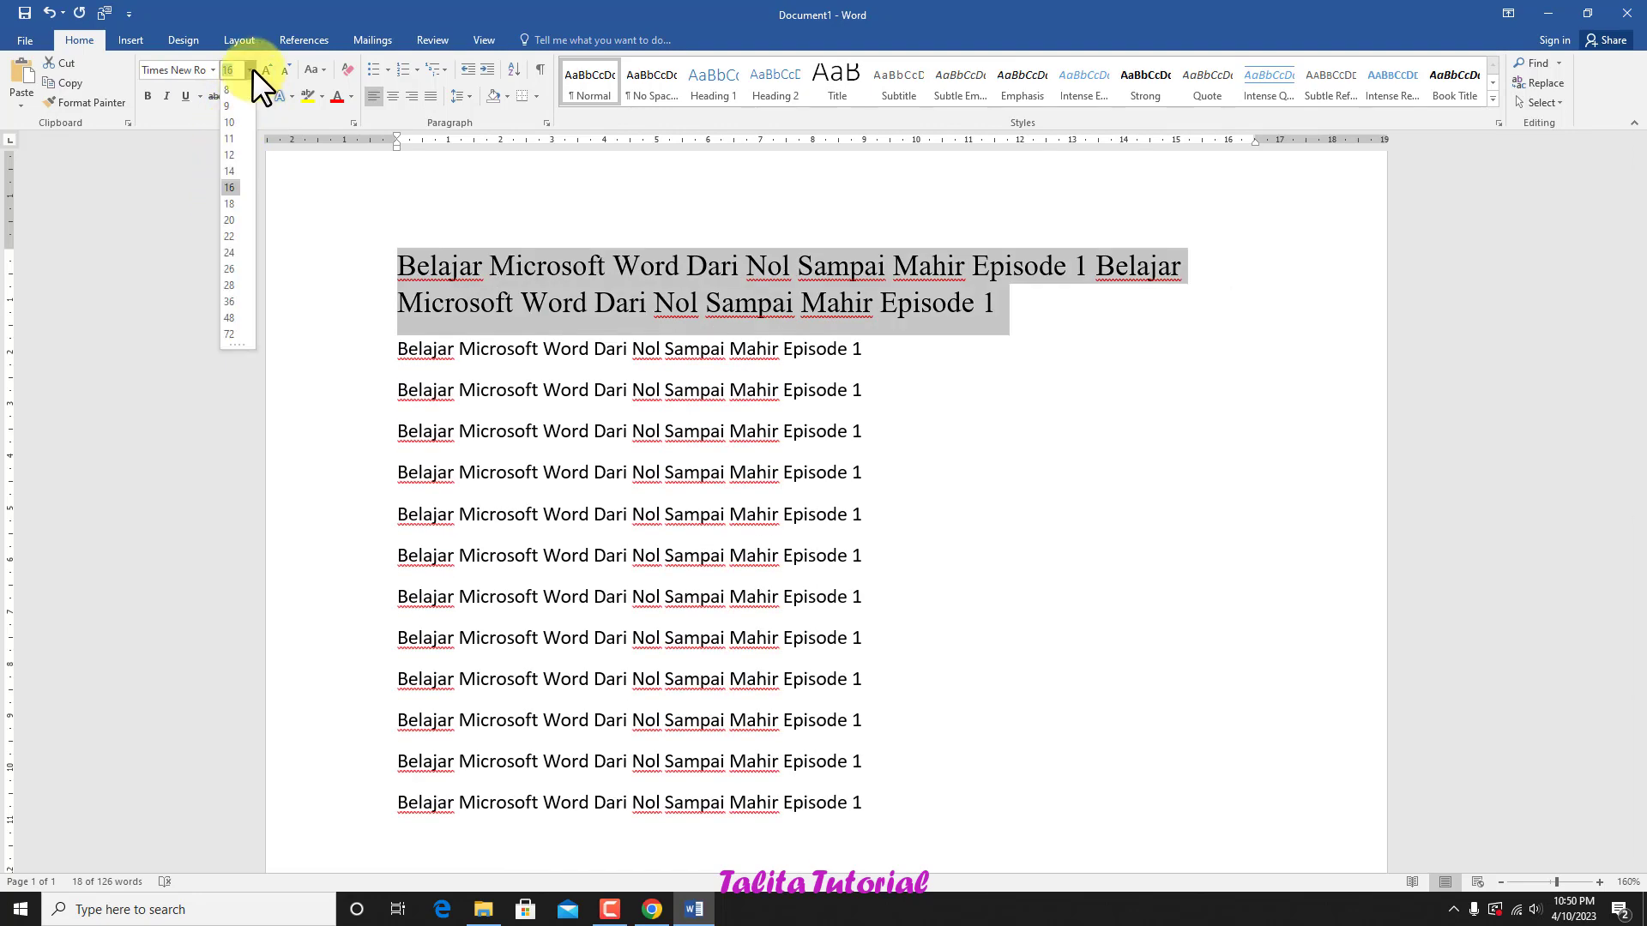
left_click(226, 318)
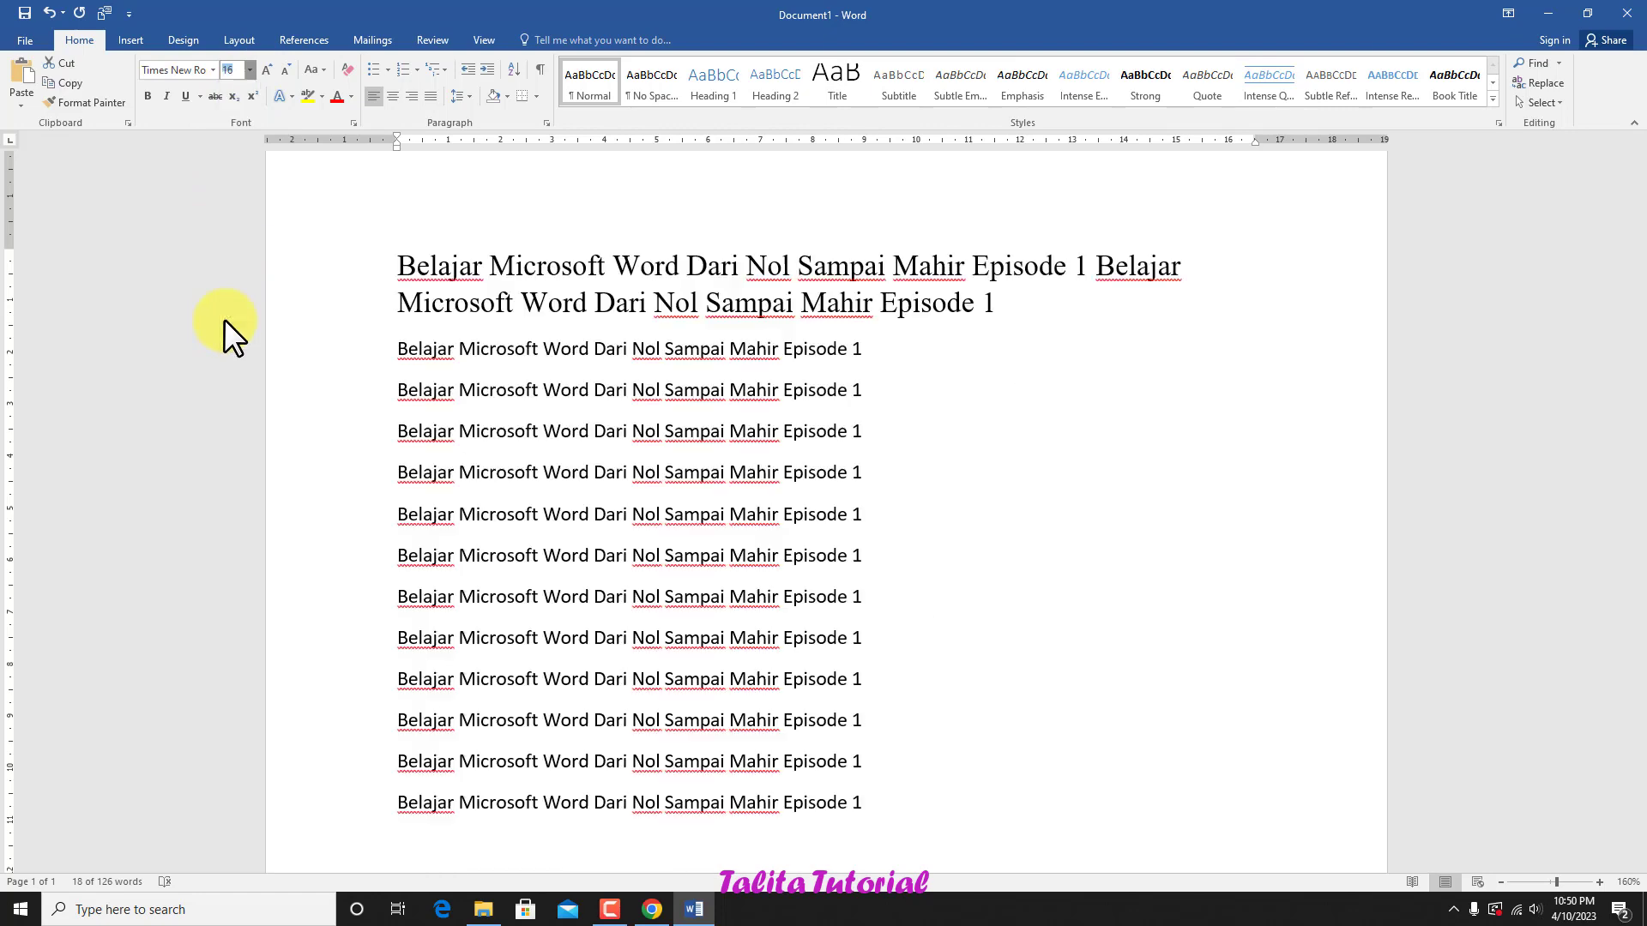
left_click(250, 68)
left_click(237, 130)
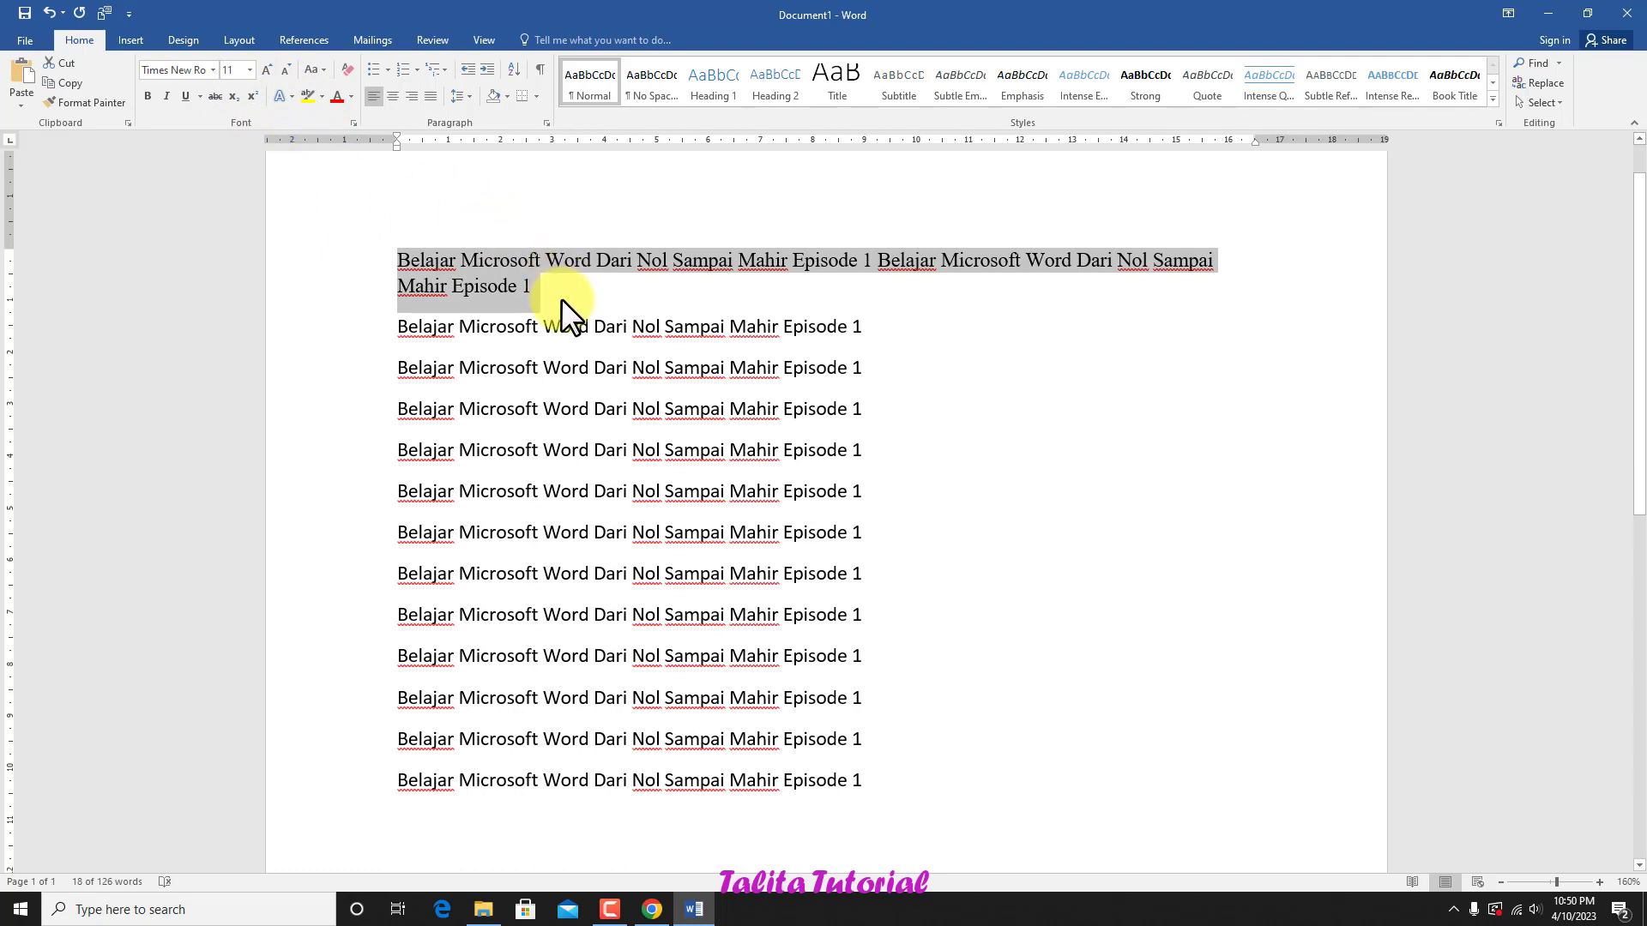
Step: Increase the first paragraph's font size stepwise to 16, and decrease it stepwise back to 11
left_click(269, 62)
left_click(269, 62)
left_click(270, 62)
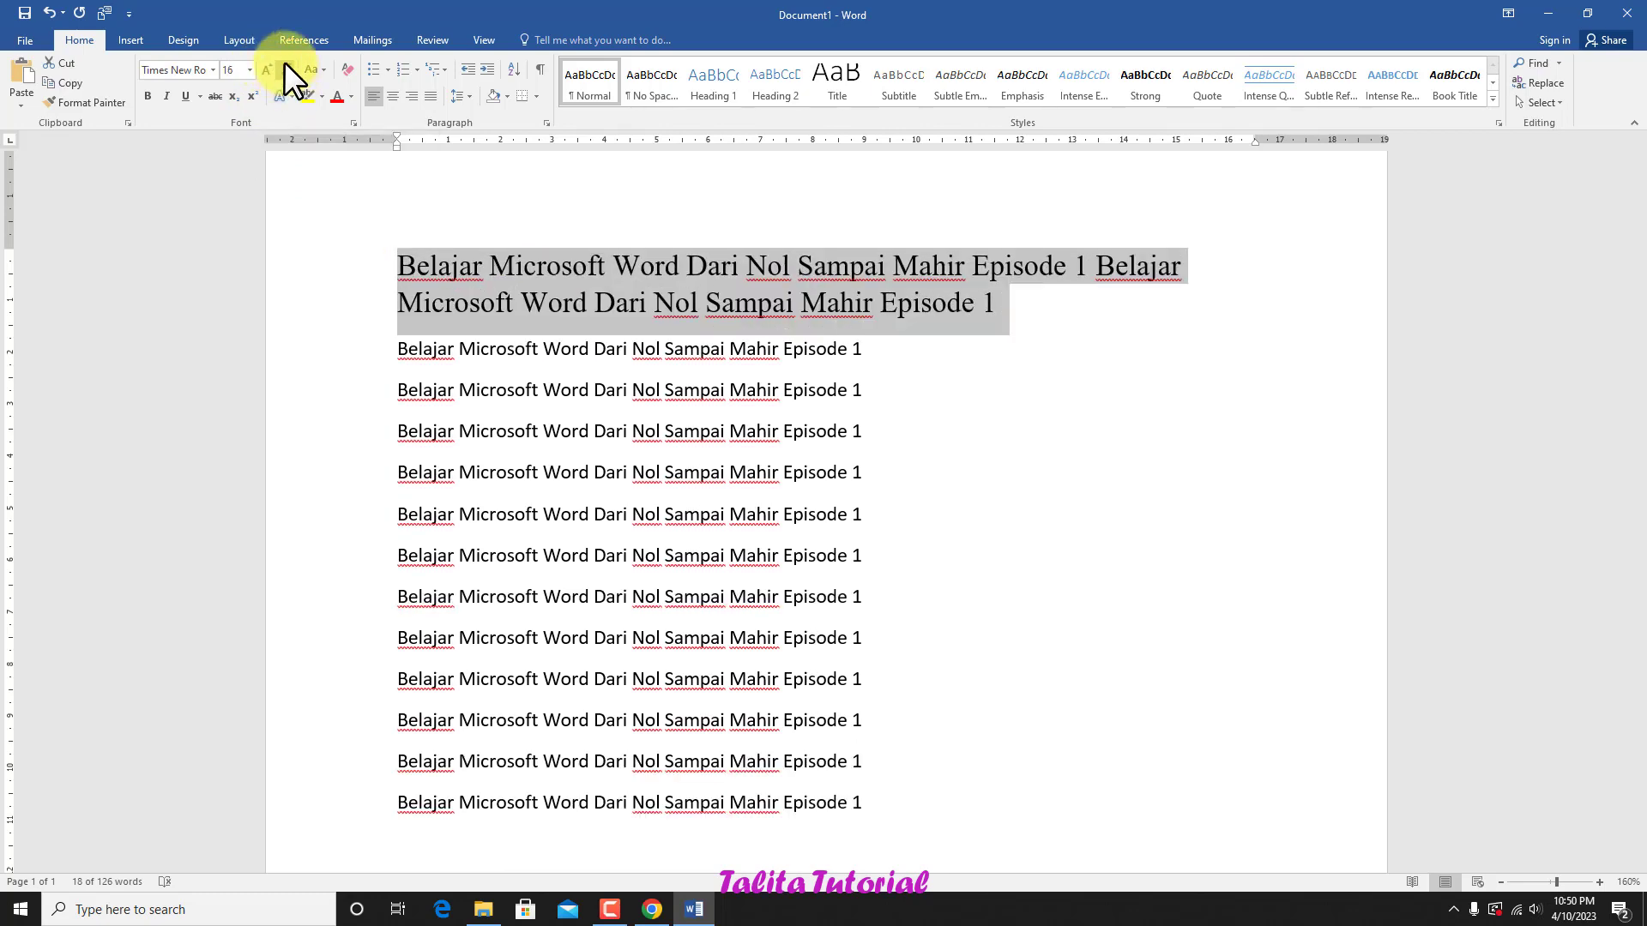
left_click(285, 64)
left_click(285, 63)
left_click(286, 63)
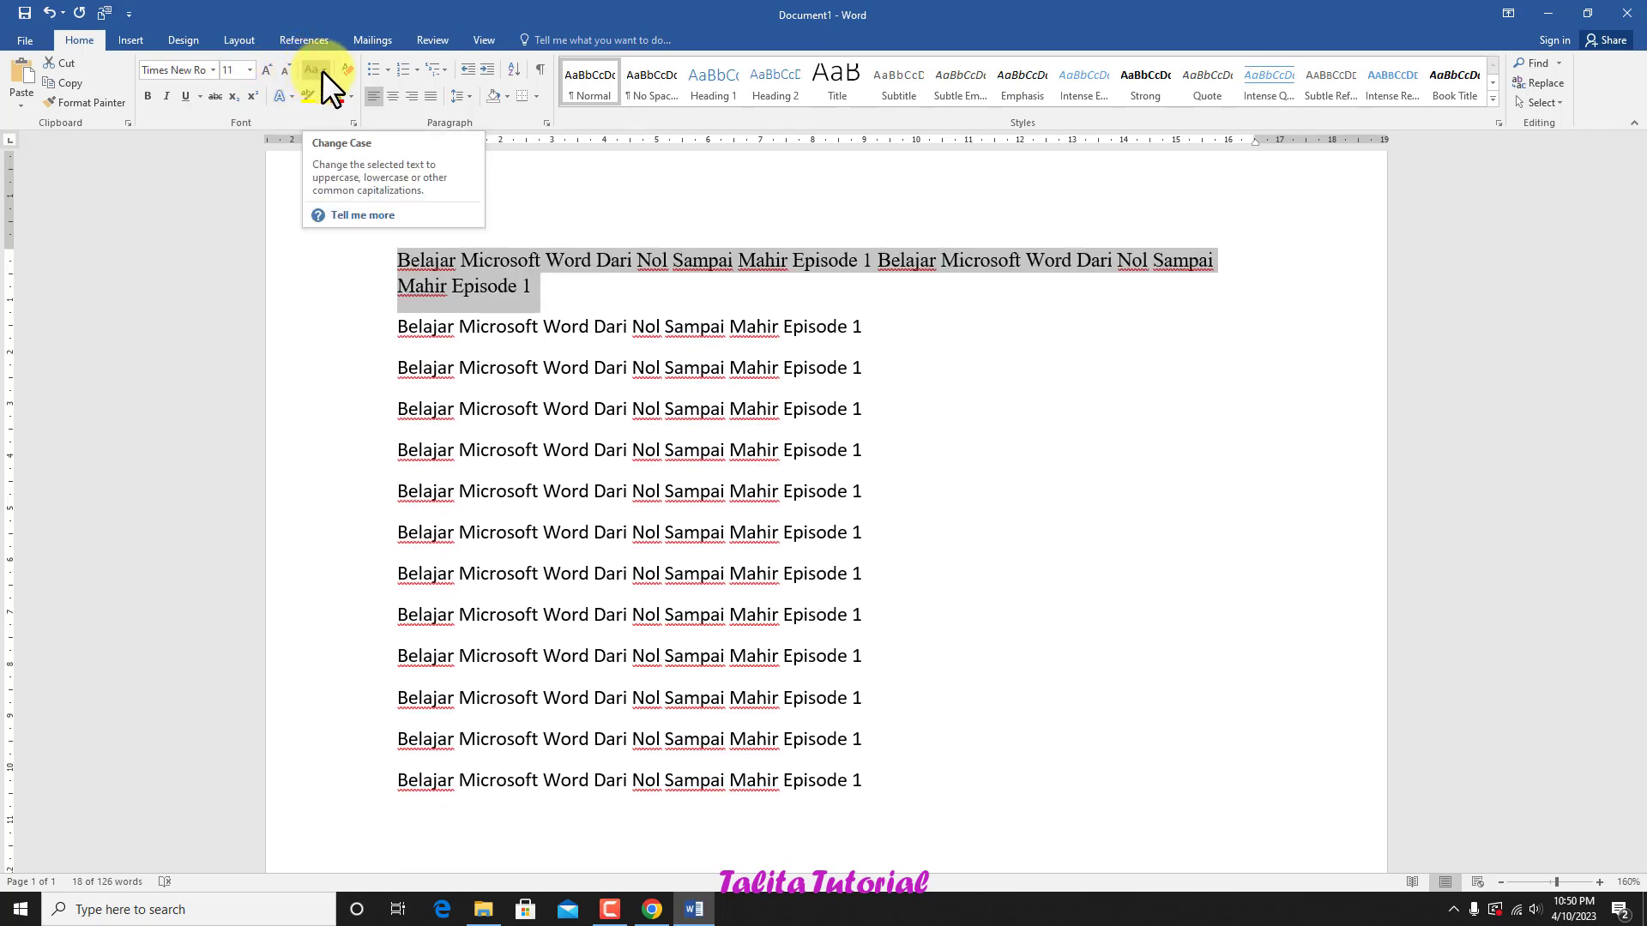
Step: Change the first paragraph's case to UPPERCASE and deselect it
left_click(322, 70)
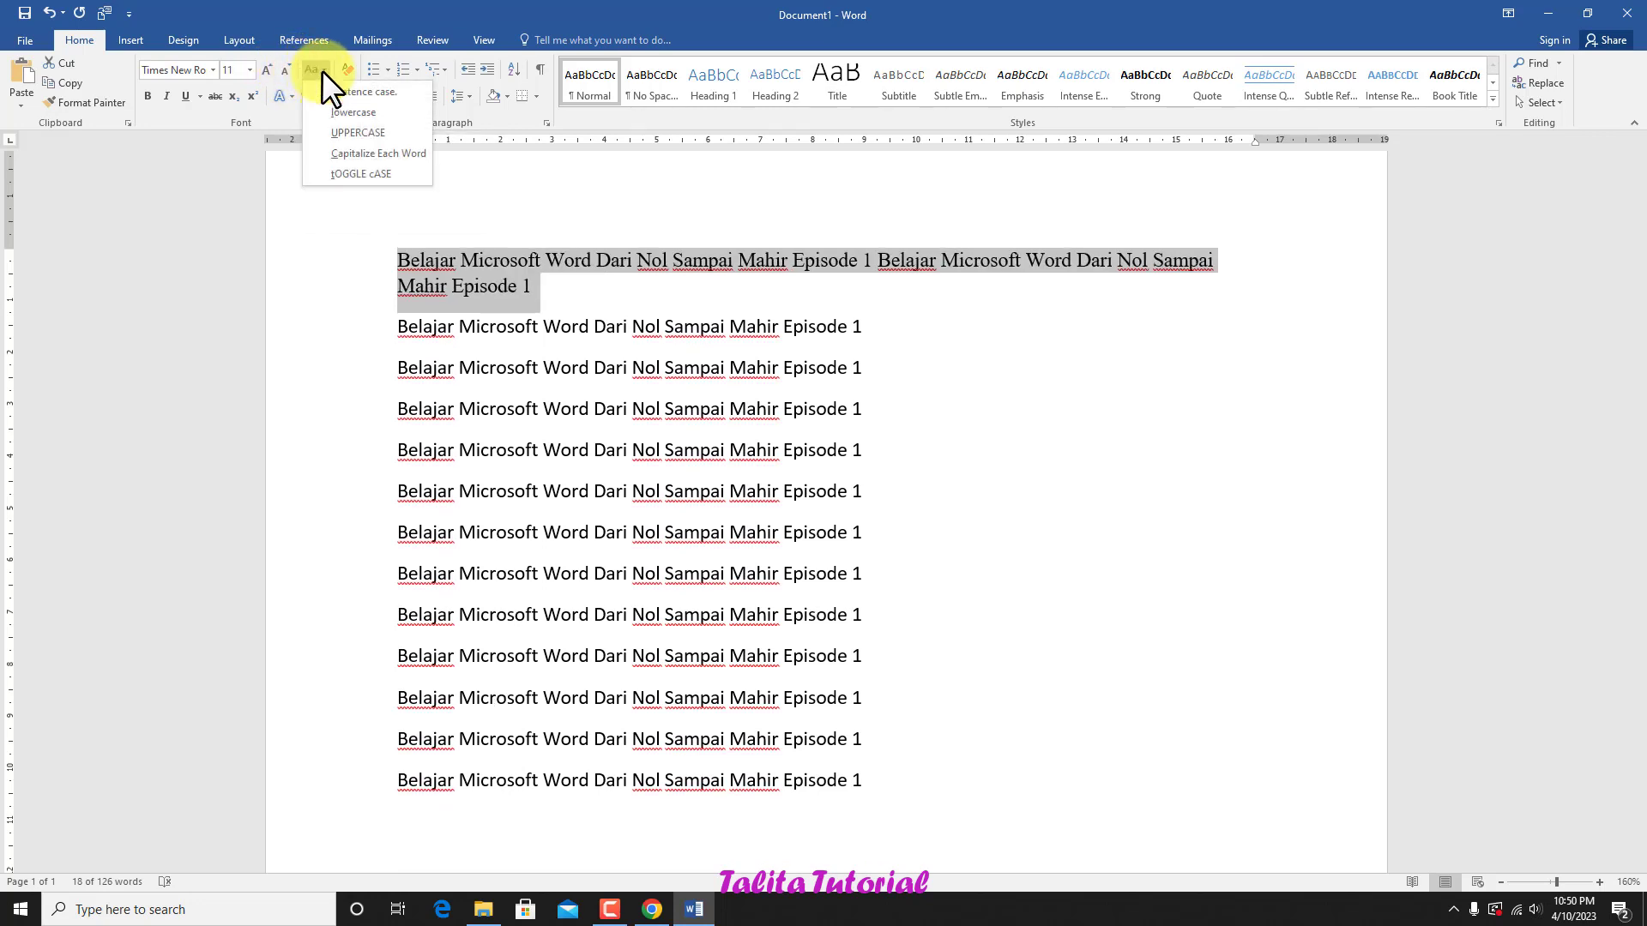
left_click(373, 134)
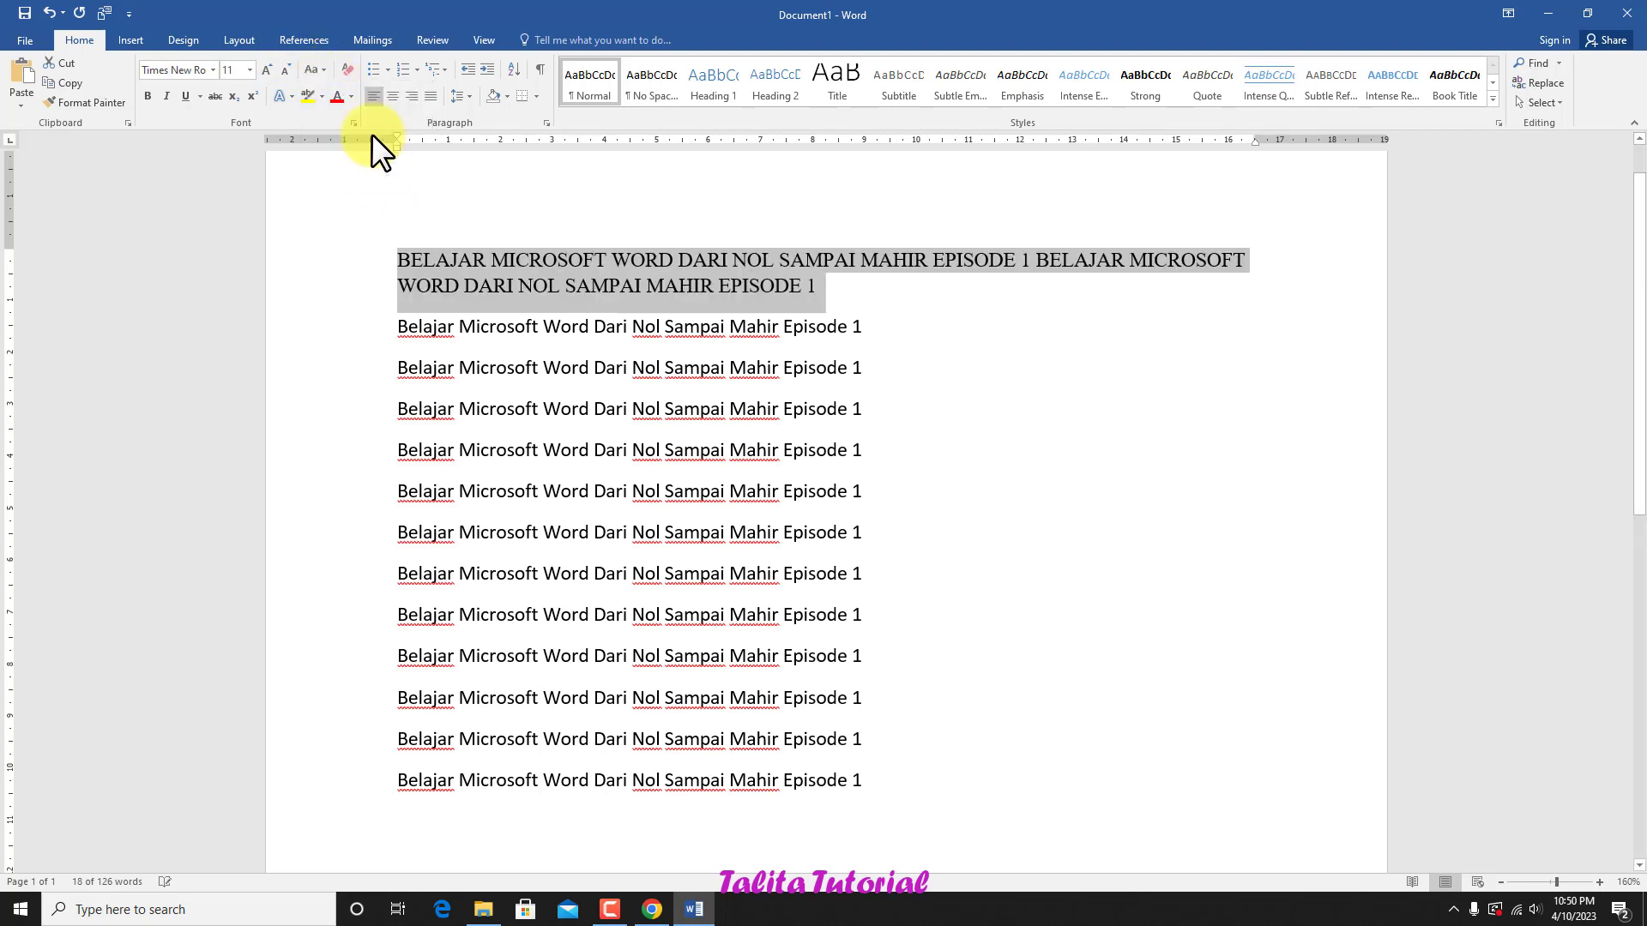
left_click(827, 283)
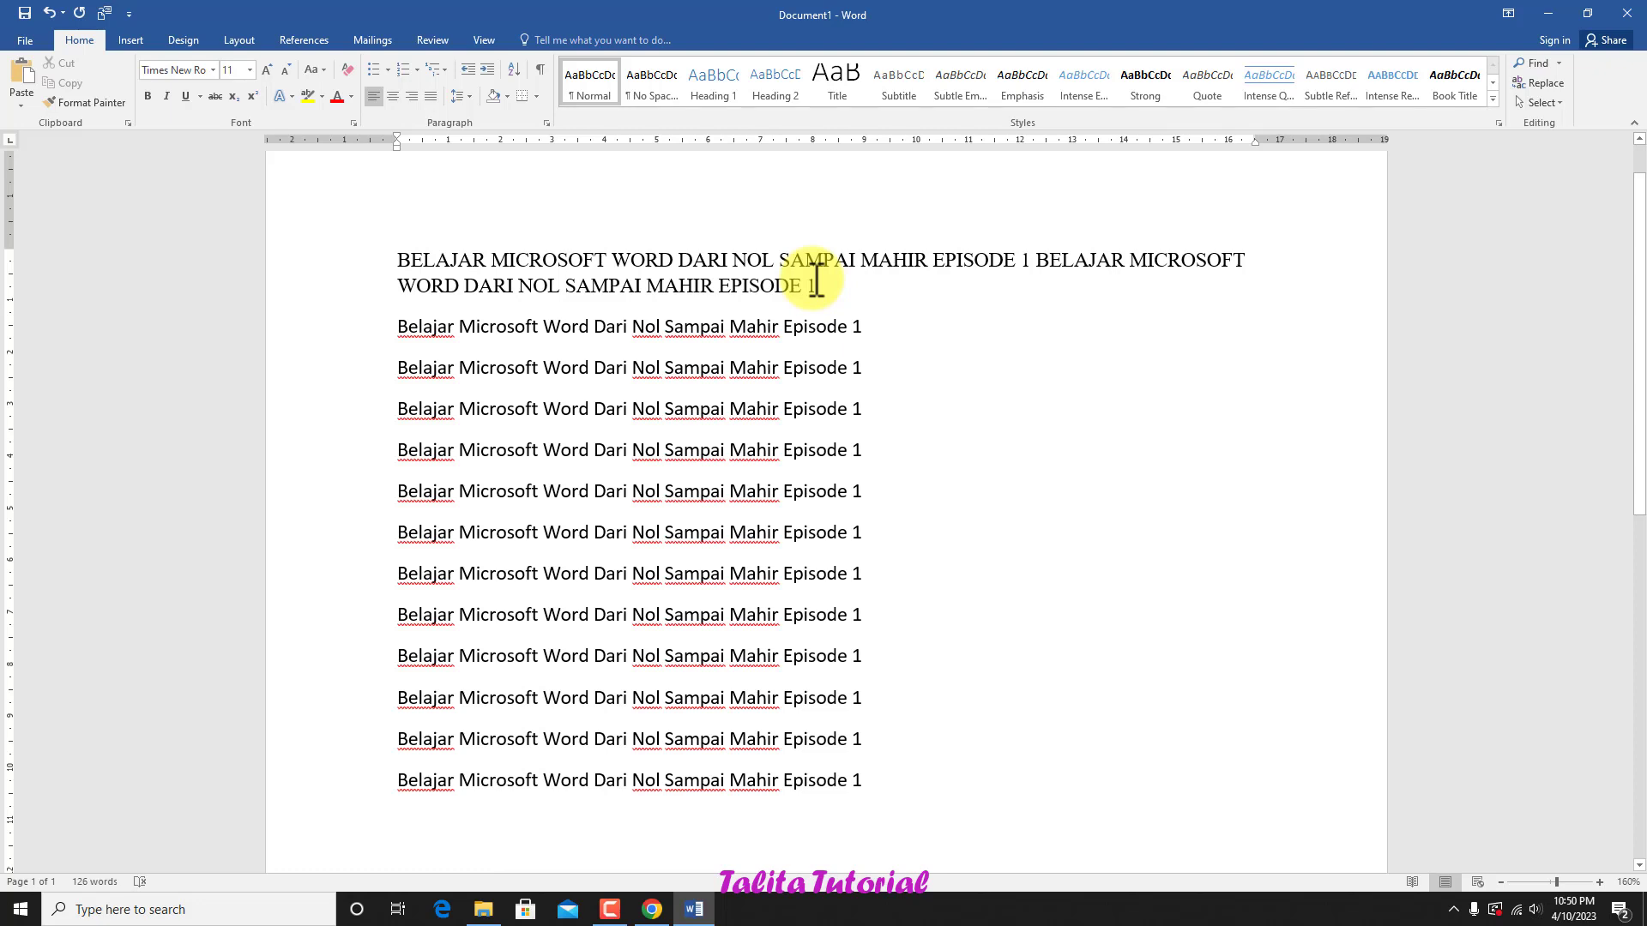
Step: Preview the available font colors and text highlight colors on the first paragraph without applying any
left_click_drag(828, 288, 325, 236)
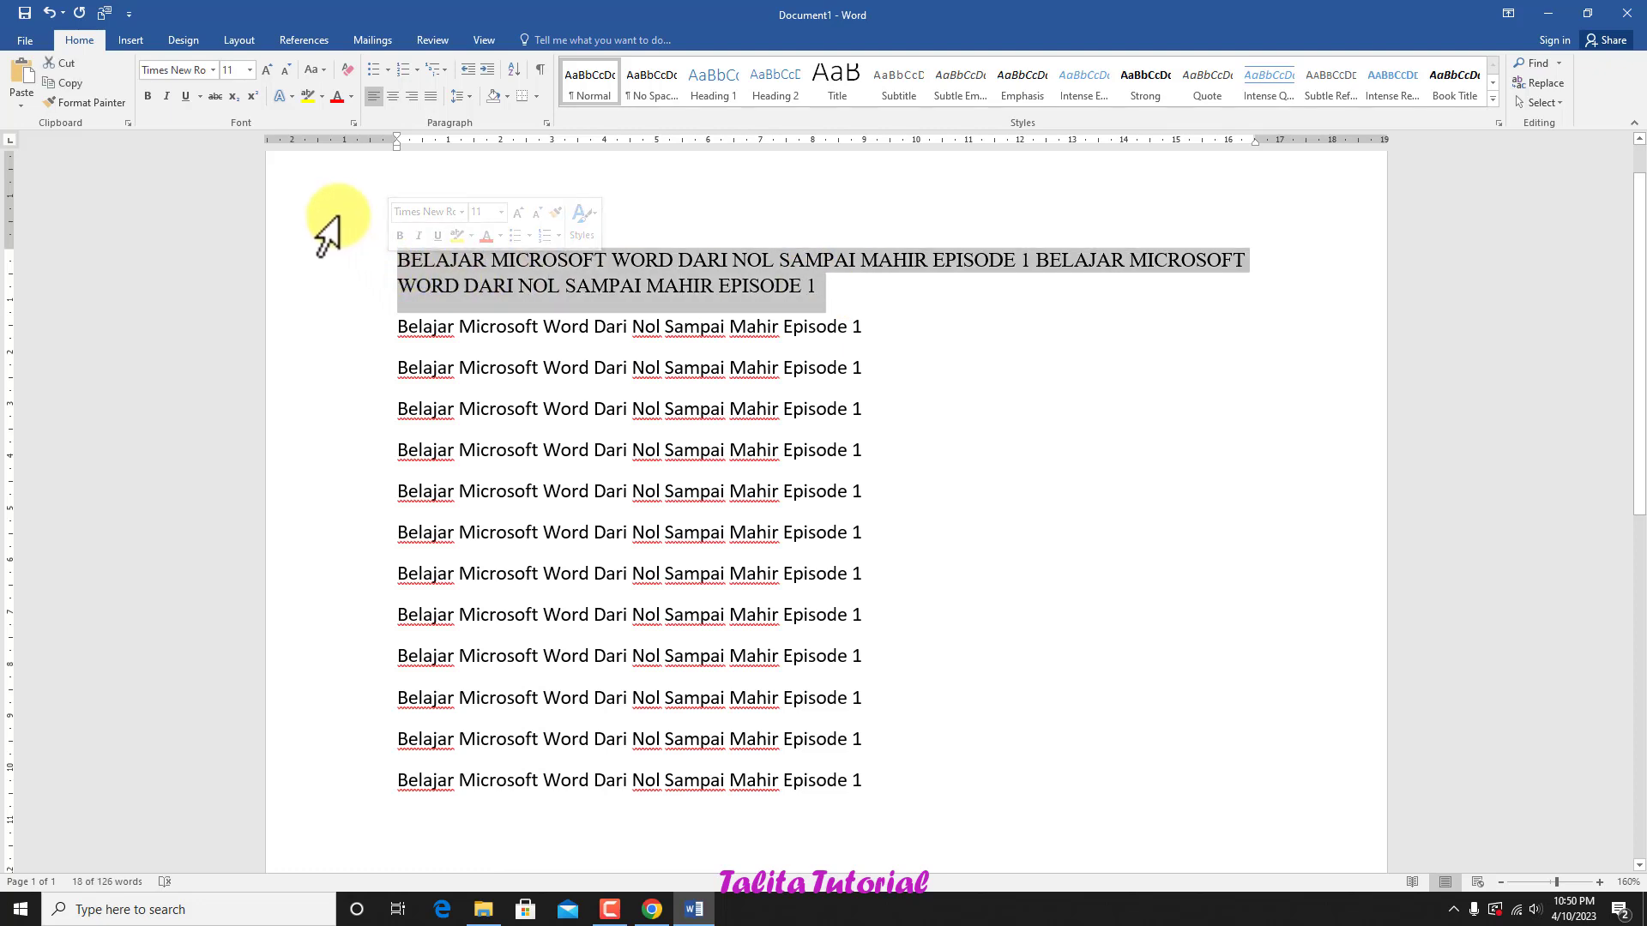
left_click(351, 96)
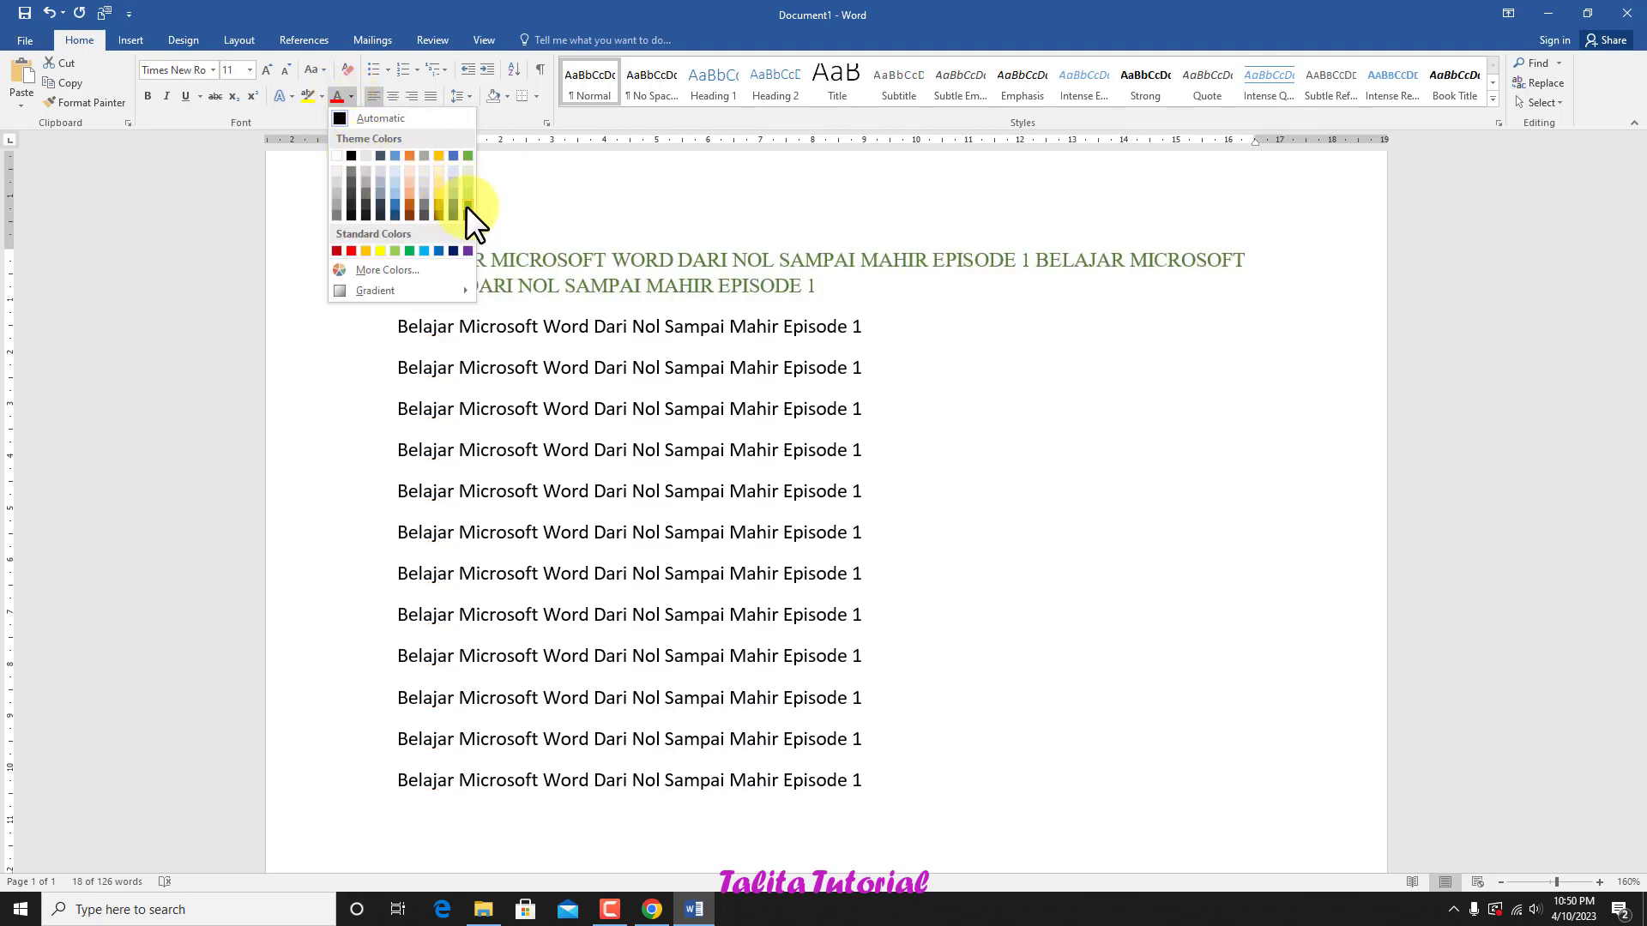
left_click(322, 95)
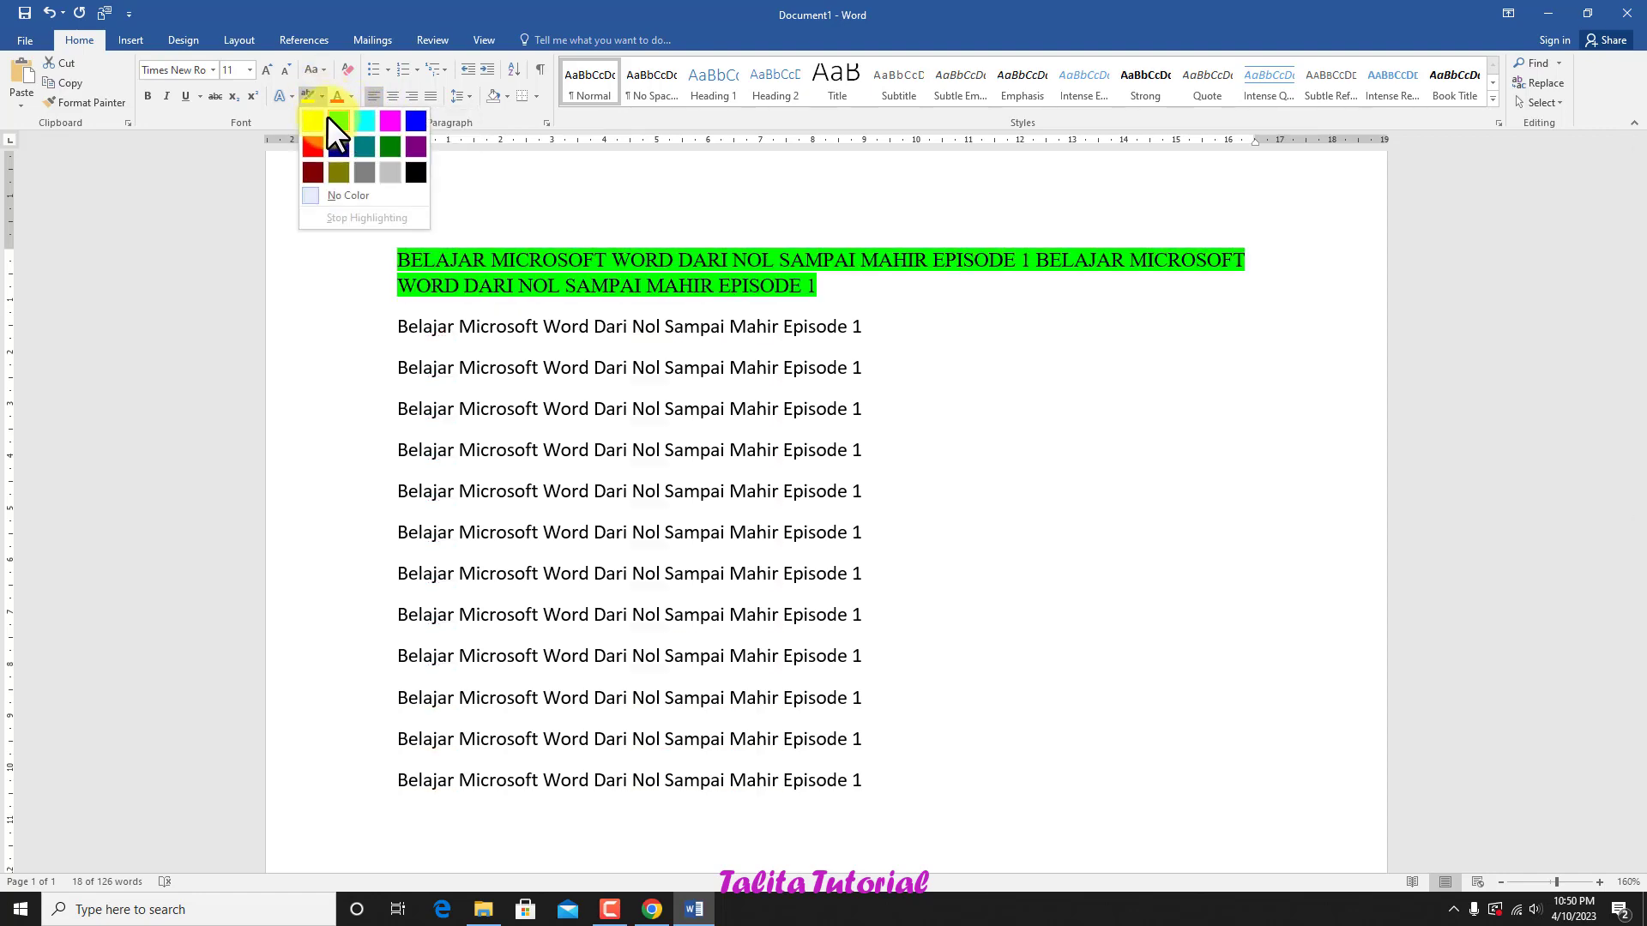
left_click(186, 190)
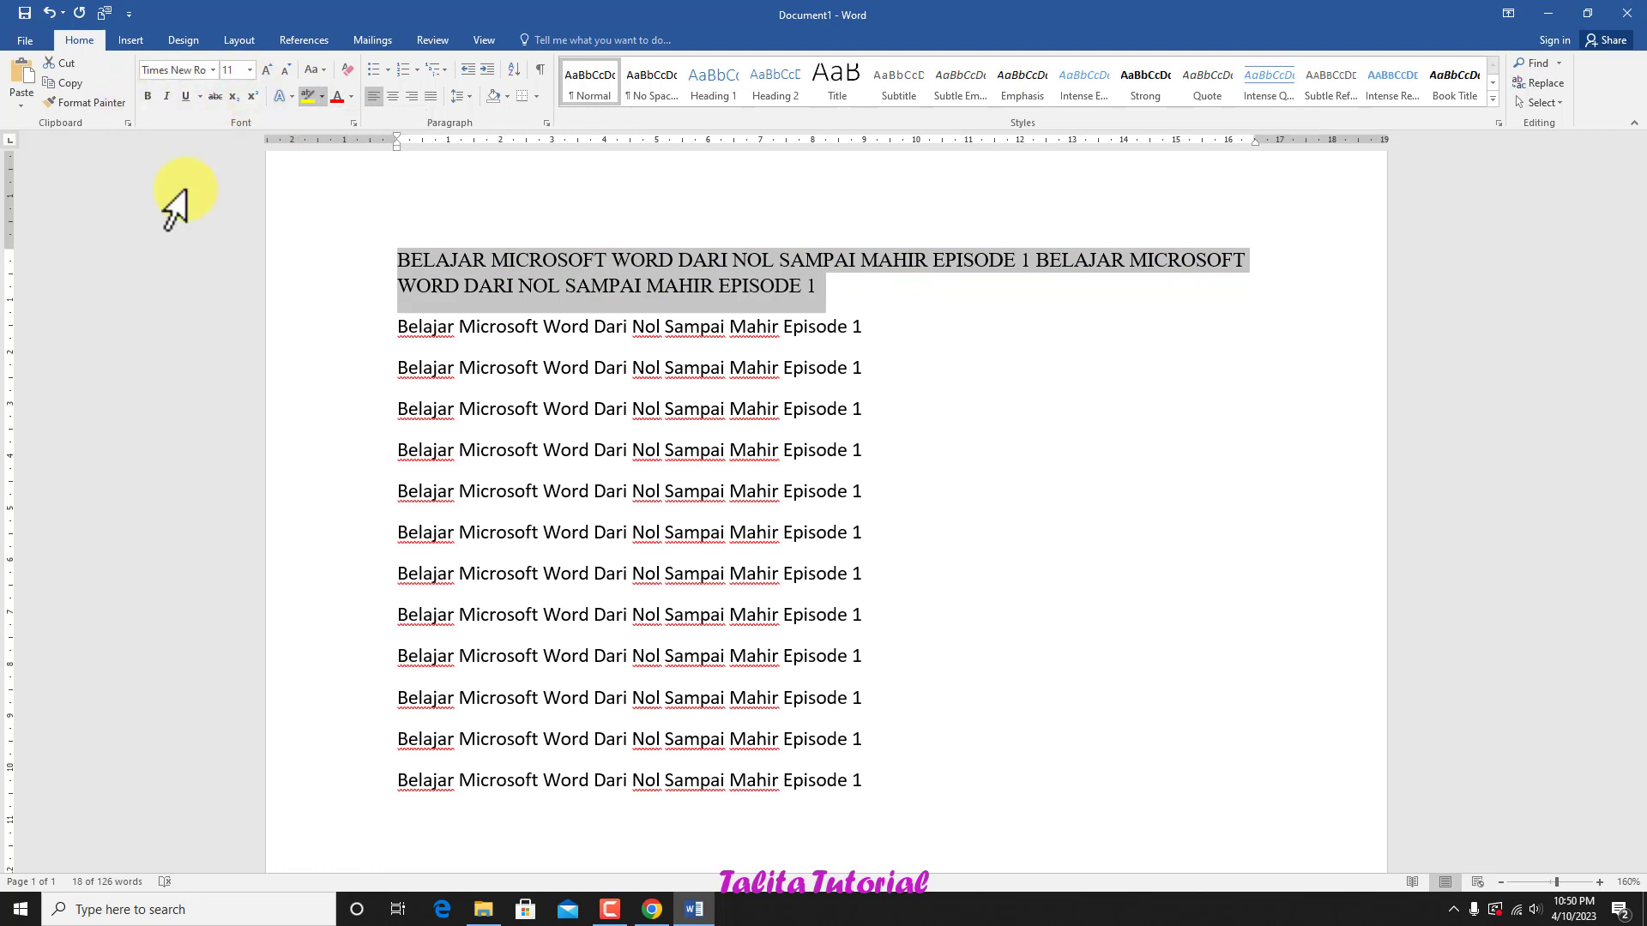
left_click(841, 288)
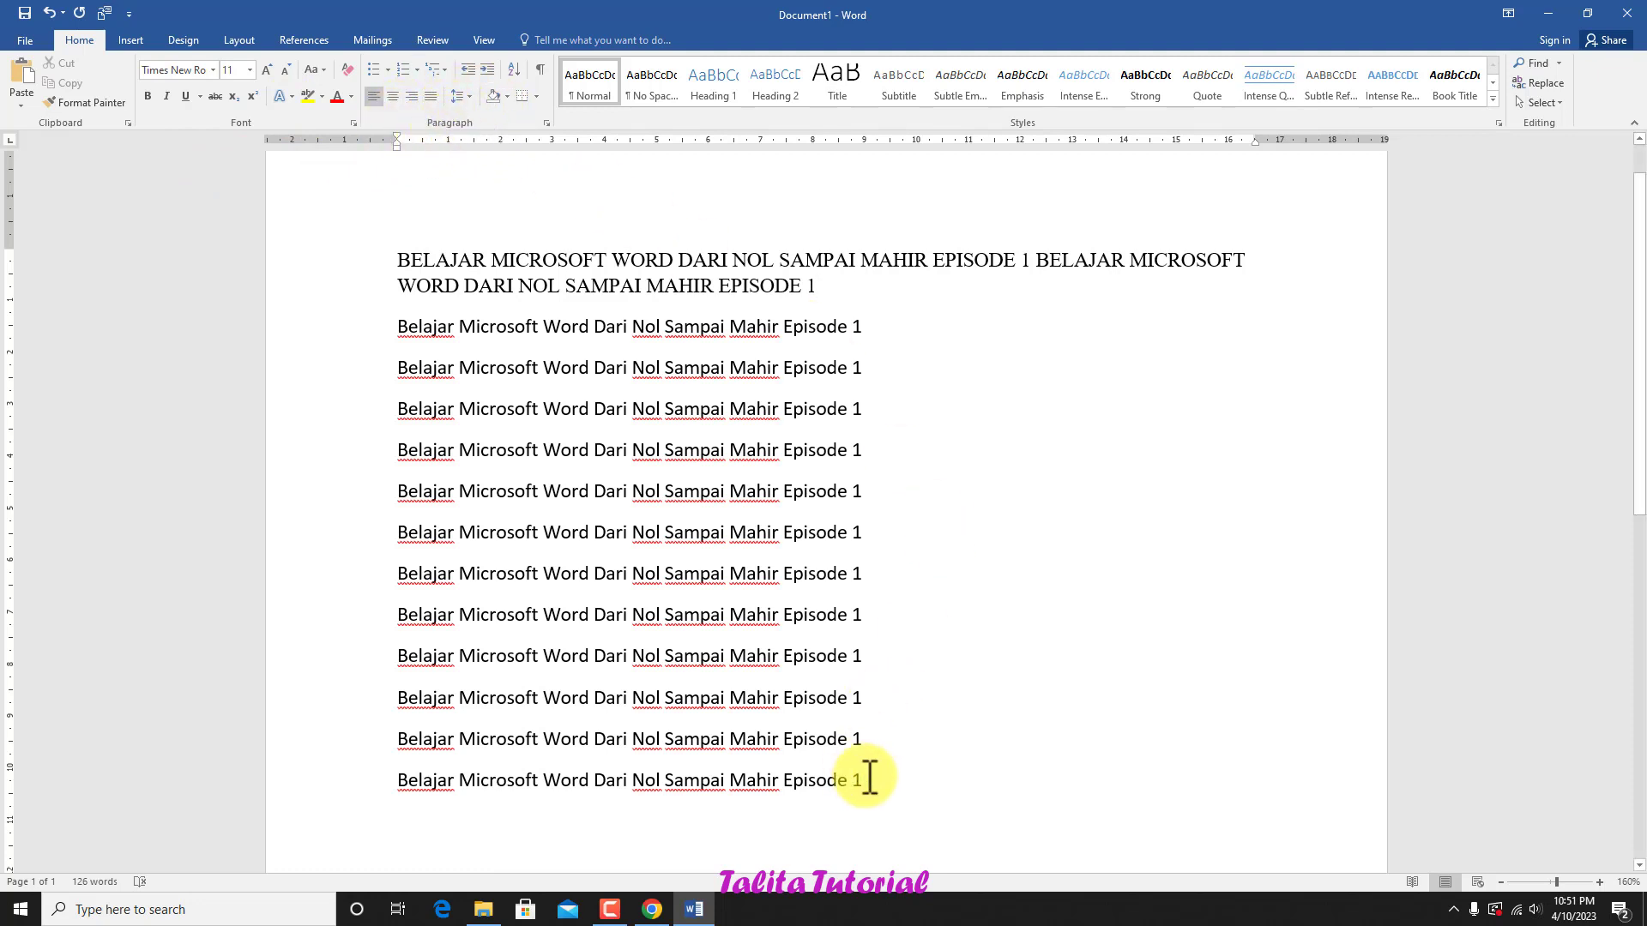
Step: Select all the text and try center and right alignment, finishing with justified alignment
left_click_drag(882, 783, 370, 251)
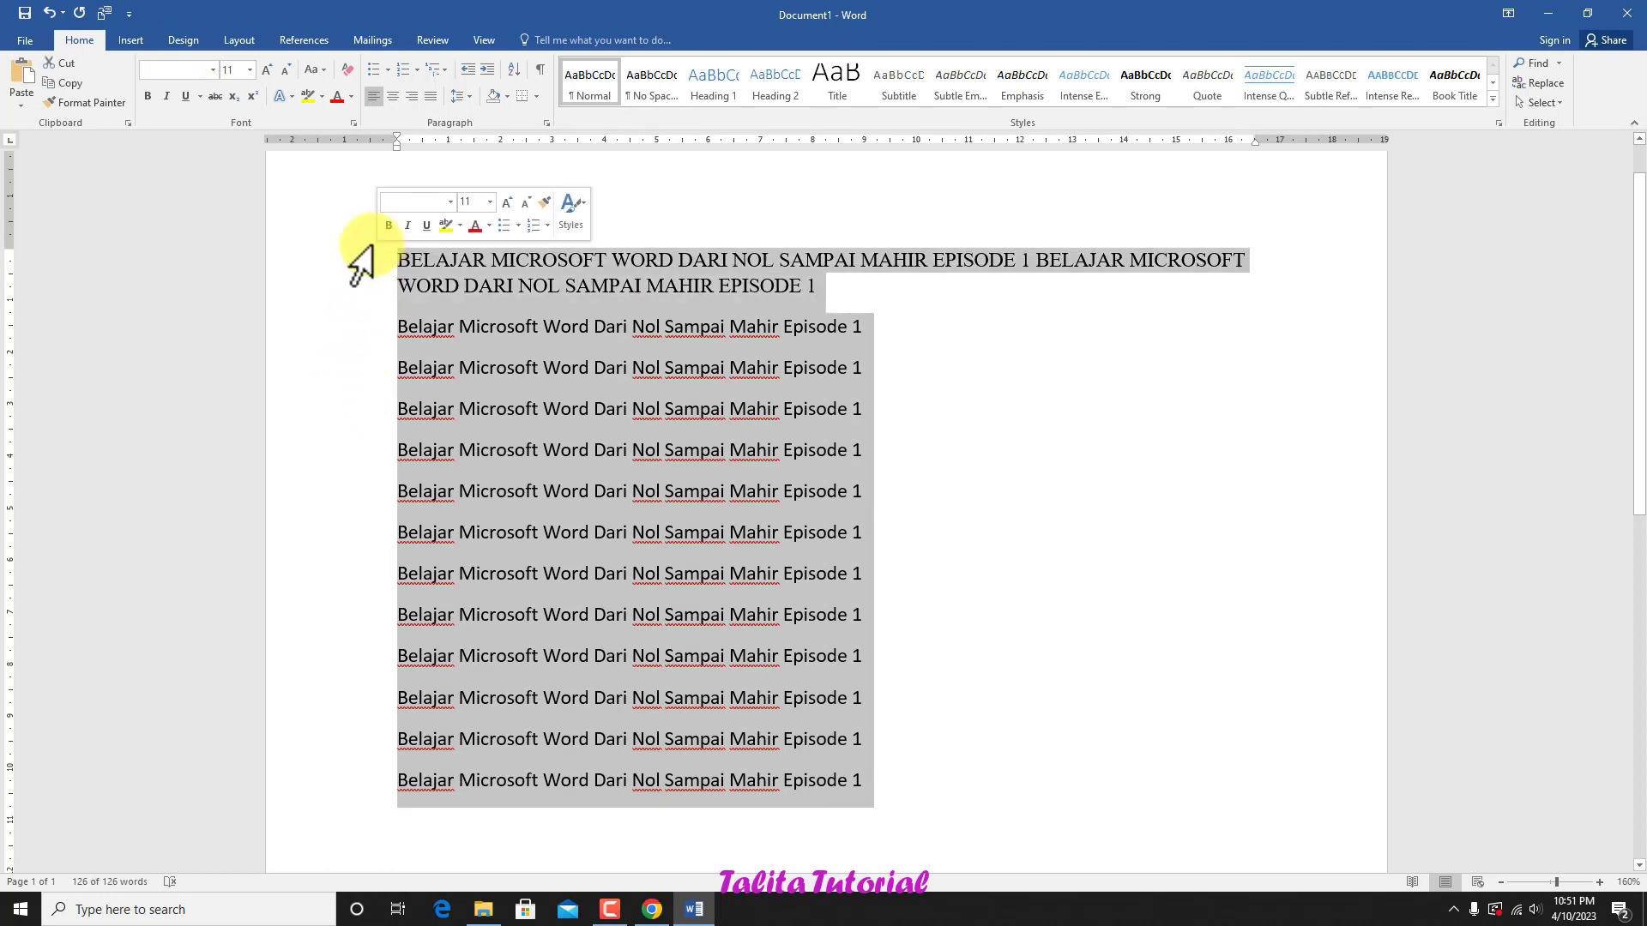
left_click(388, 94)
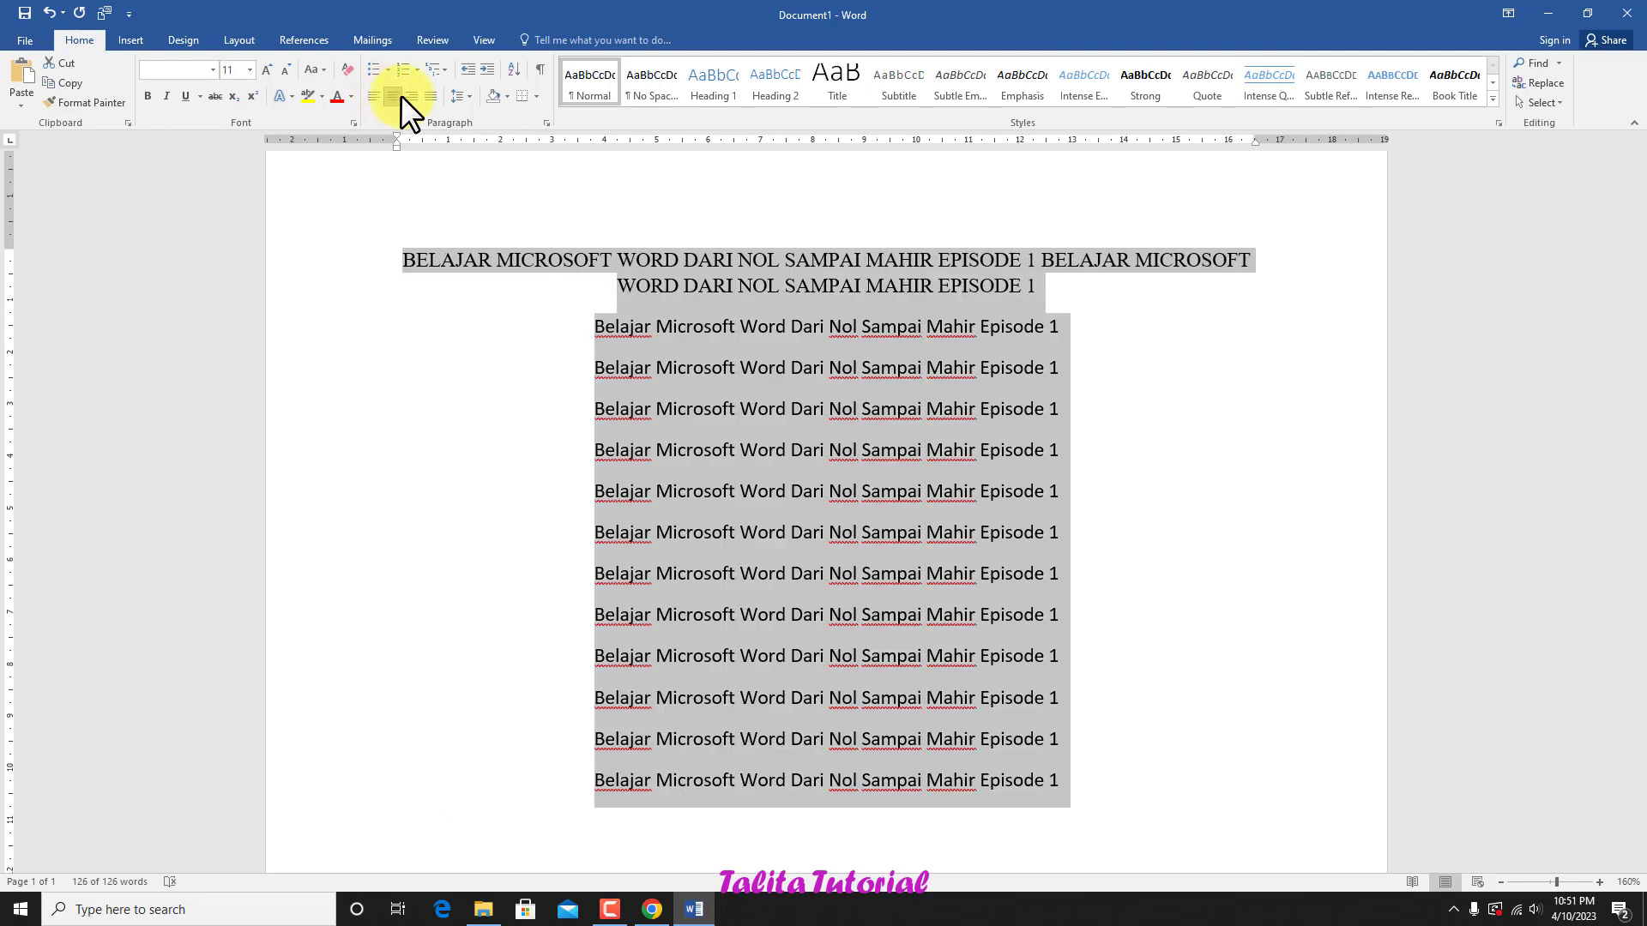
left_click(410, 95)
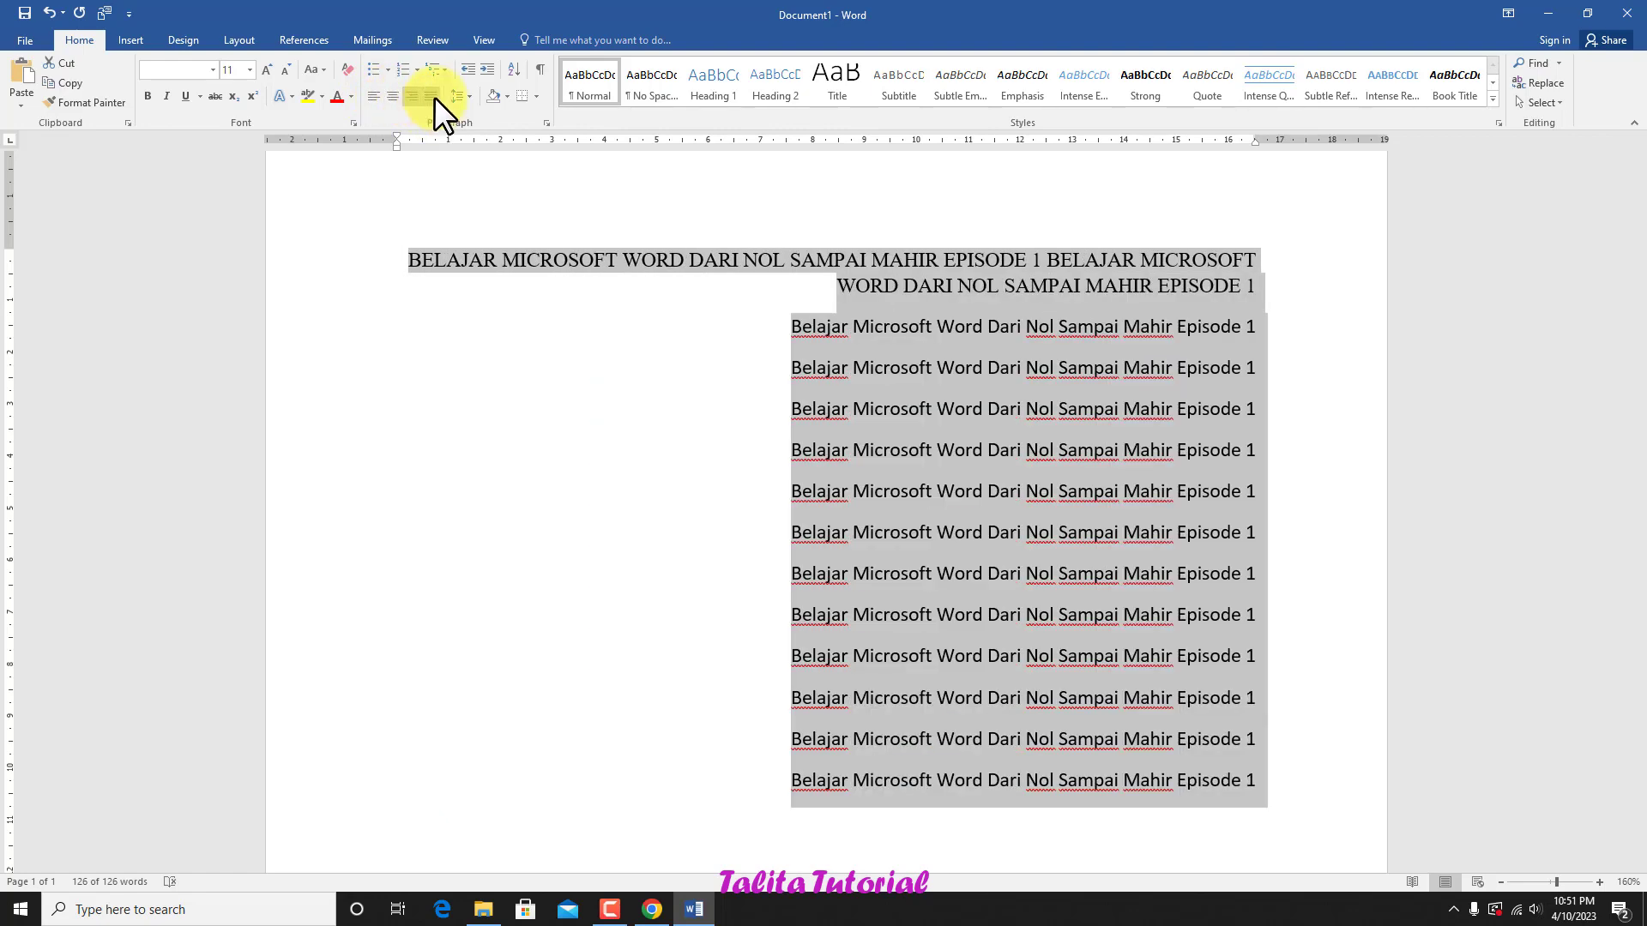
left_click(434, 95)
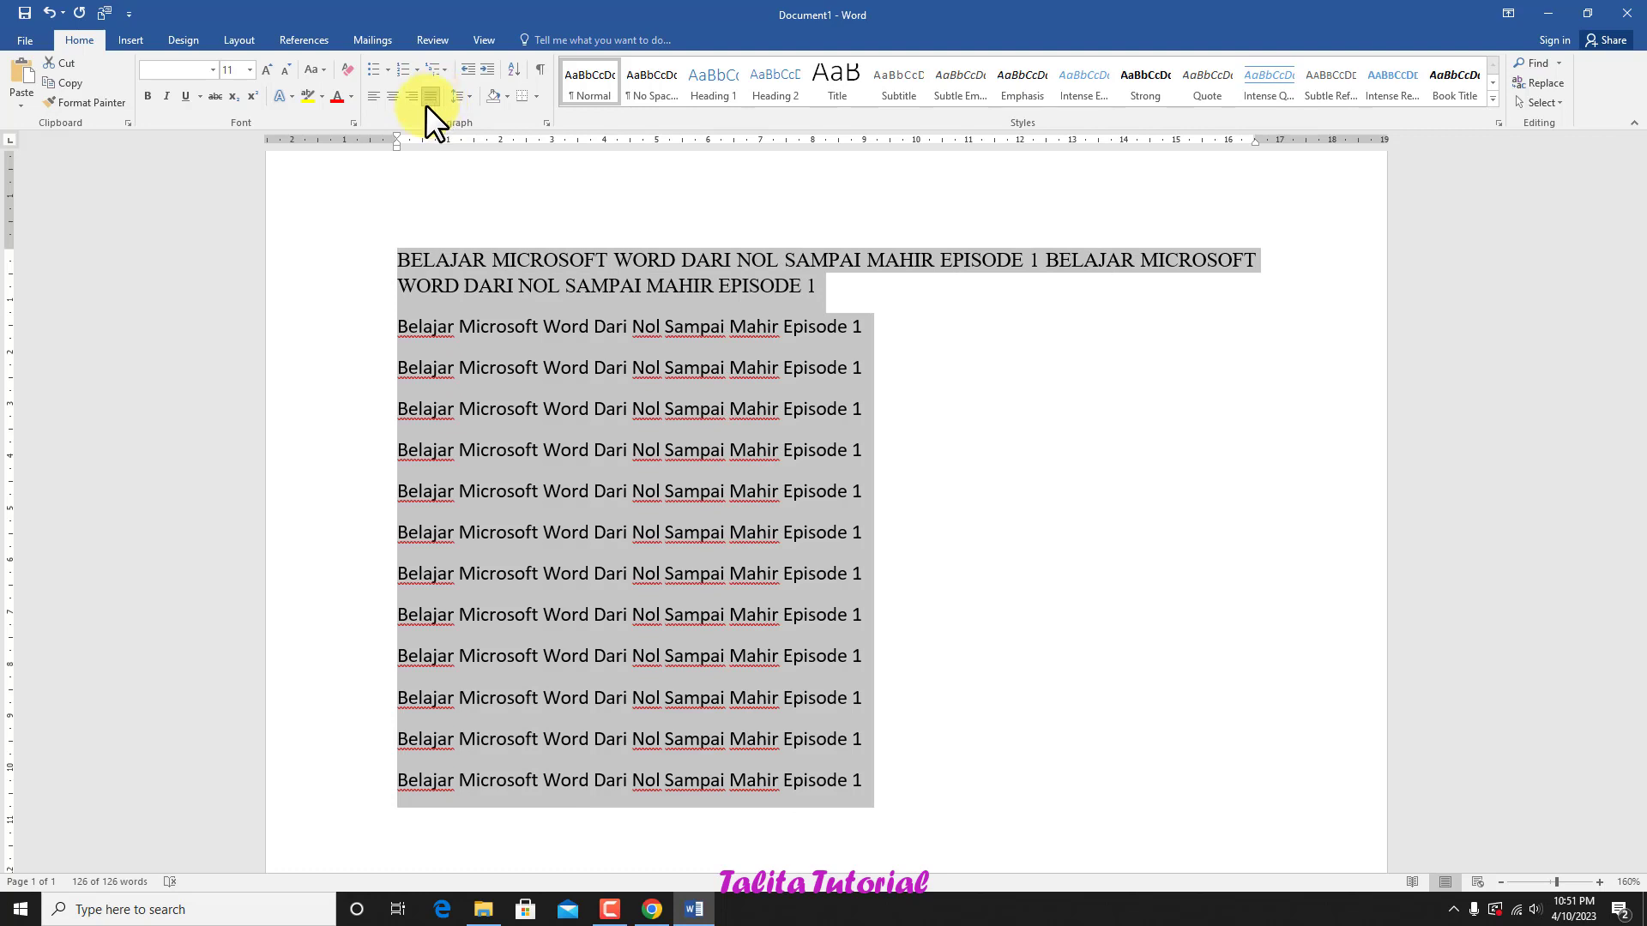
Step: Examine the bullet, numbering and multilevel list styles for the selected text without applying any
left_click(388, 70)
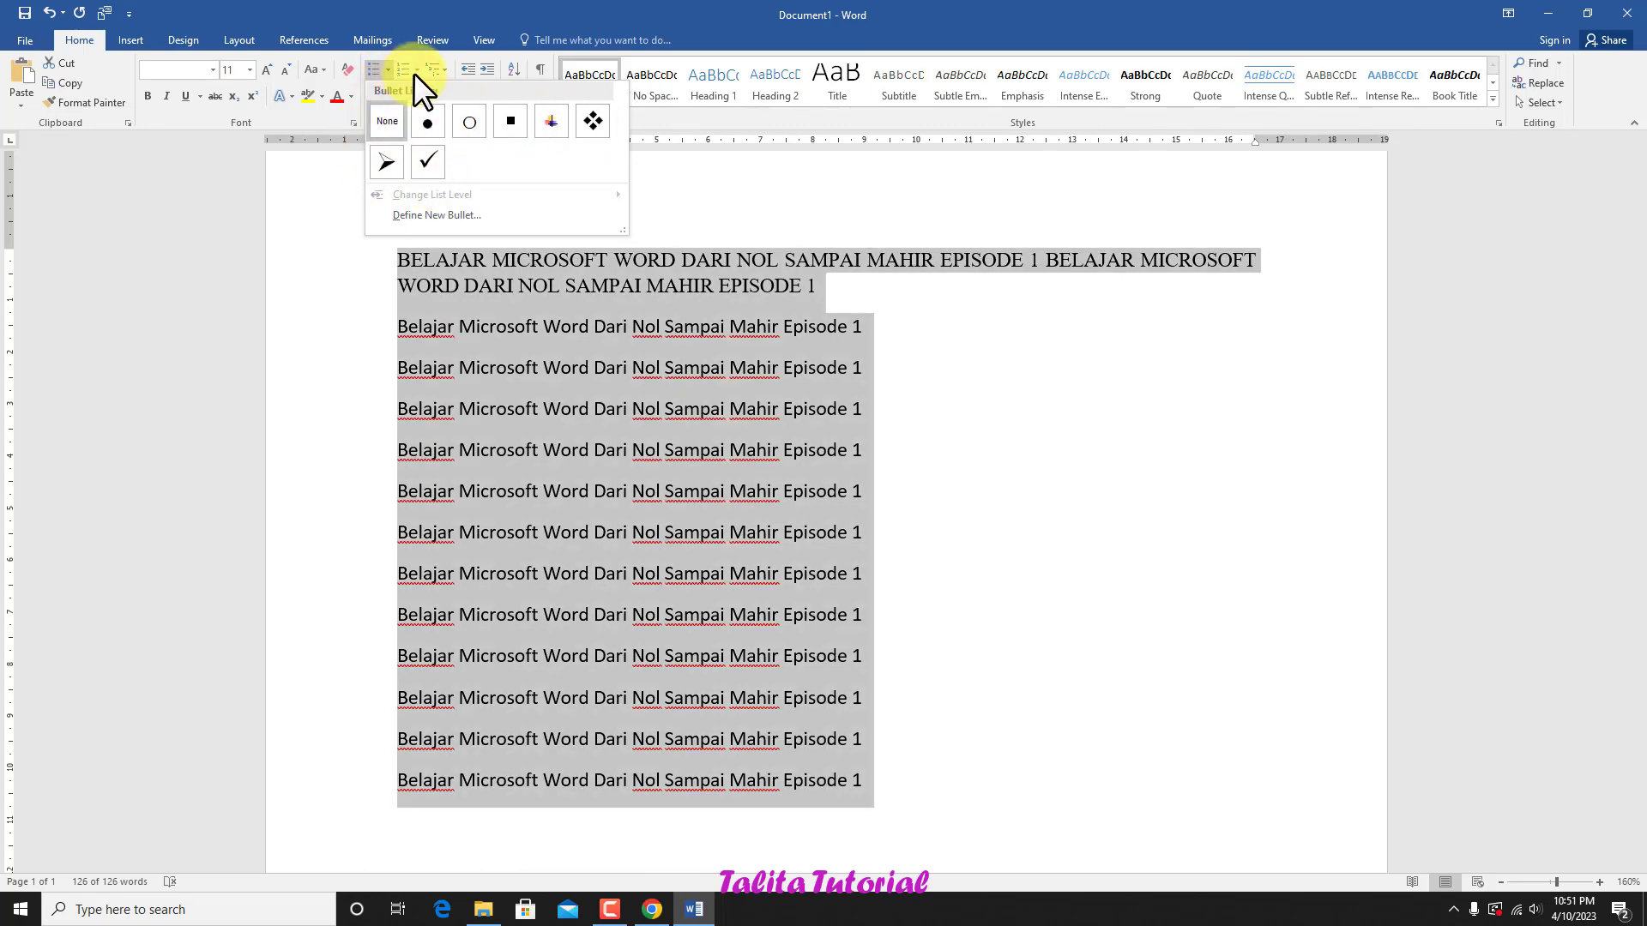
left_click(415, 70)
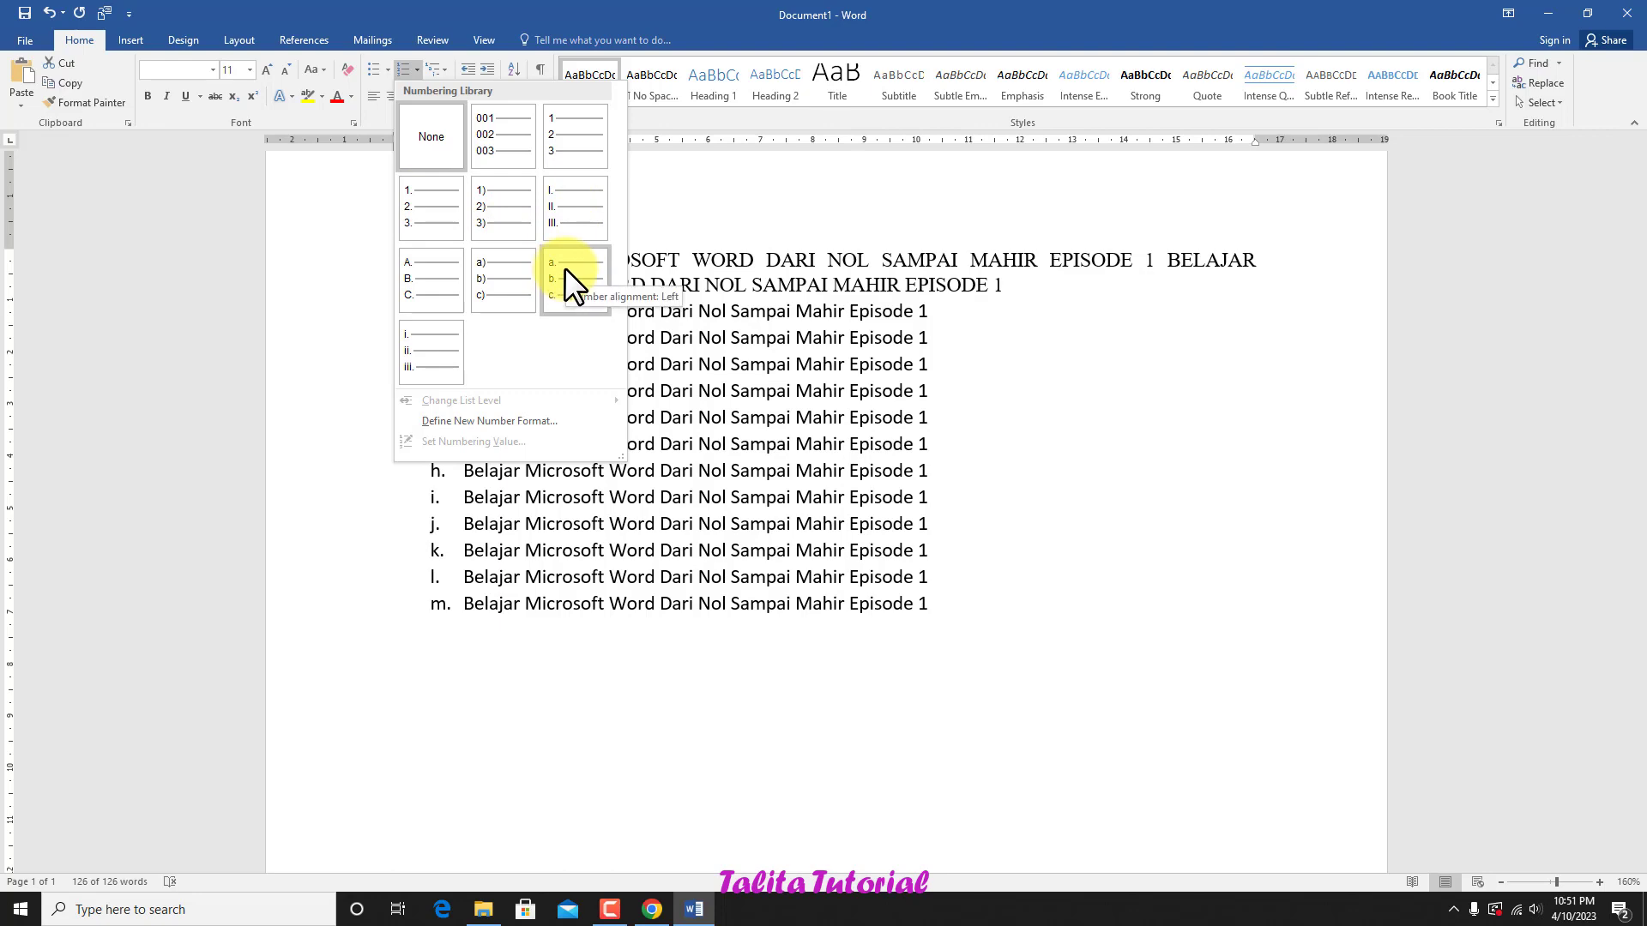
key("Escape")
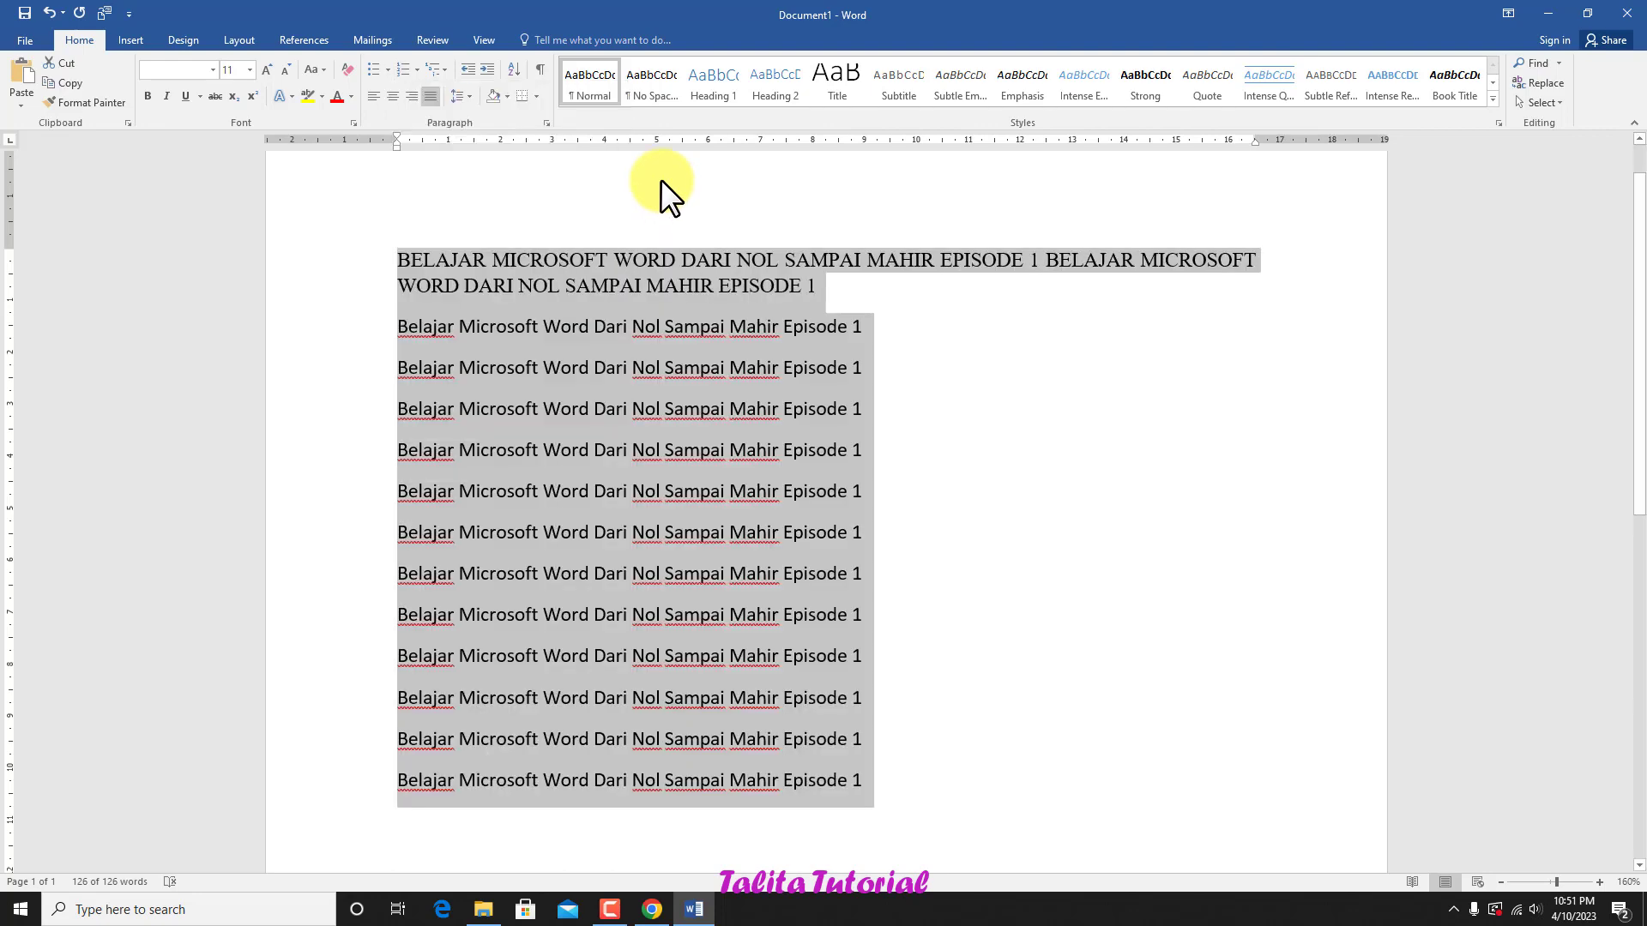
left_click(444, 69)
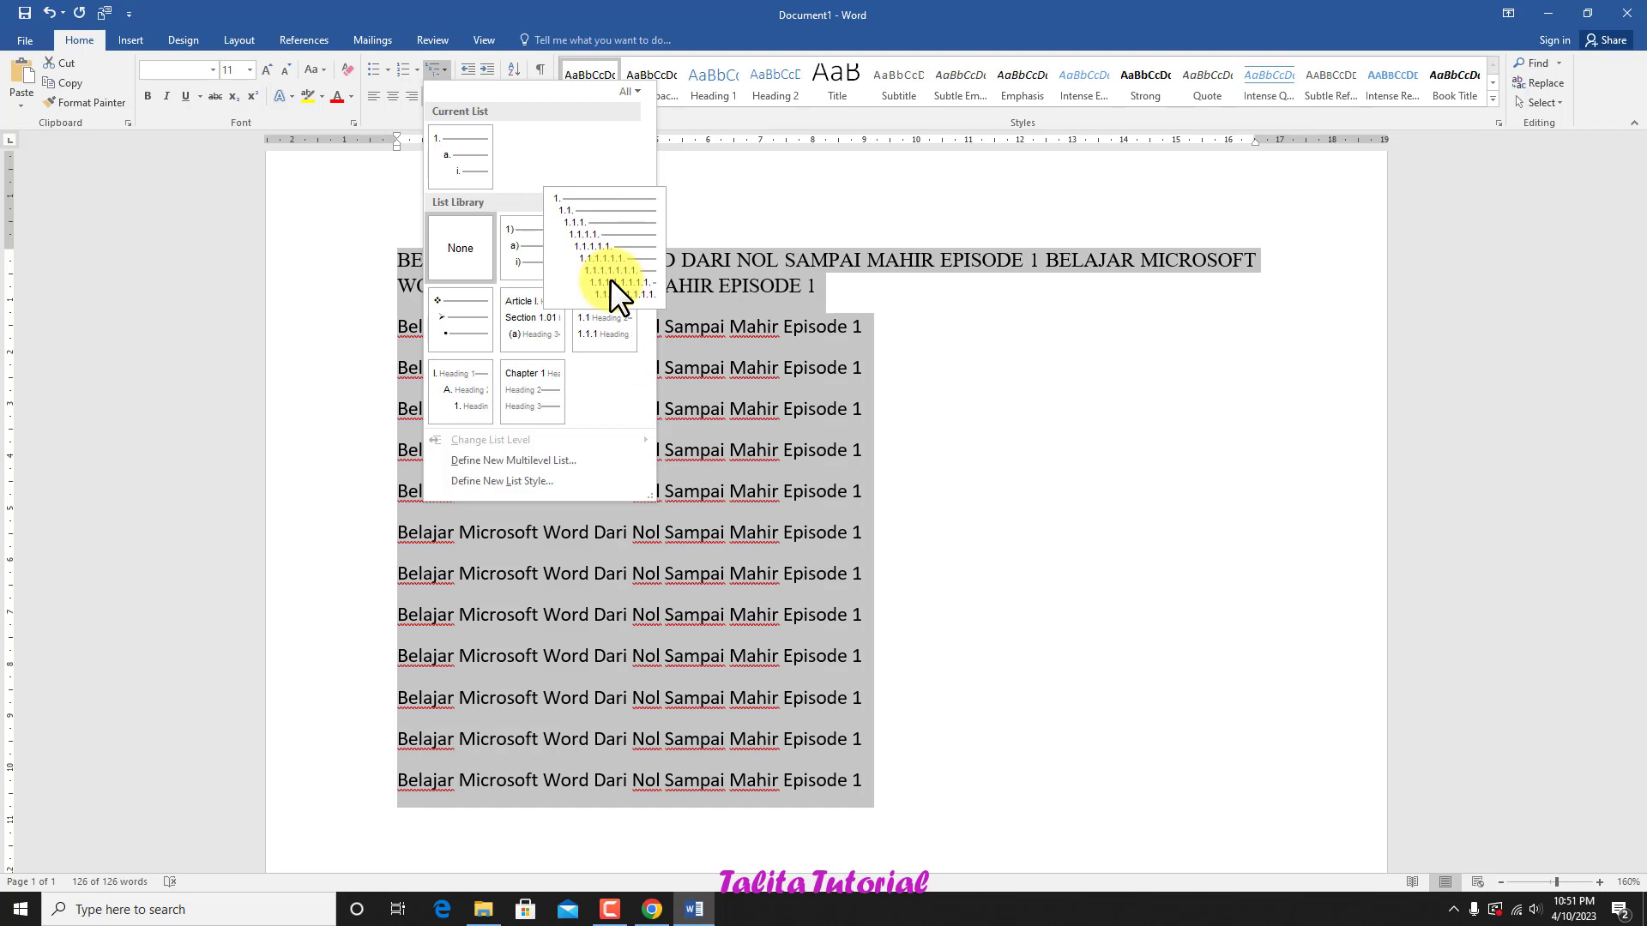
left_click(708, 194)
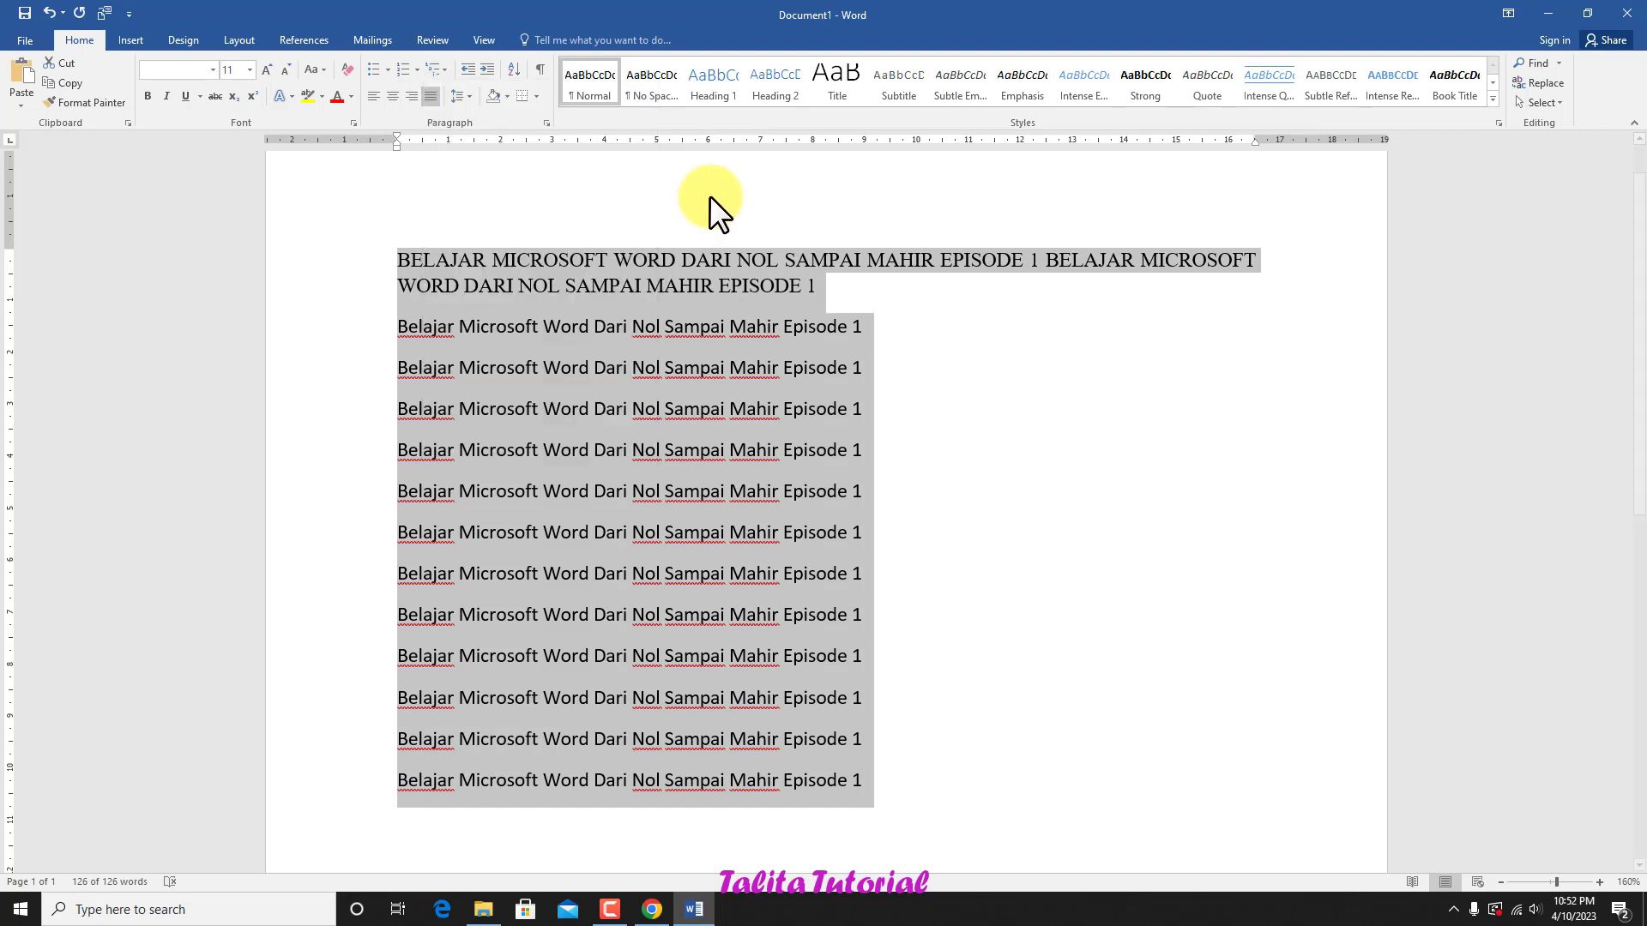
Step: Examine the line spacing, paragraph shading and border options for the selected text without applying any
left_click(471, 93)
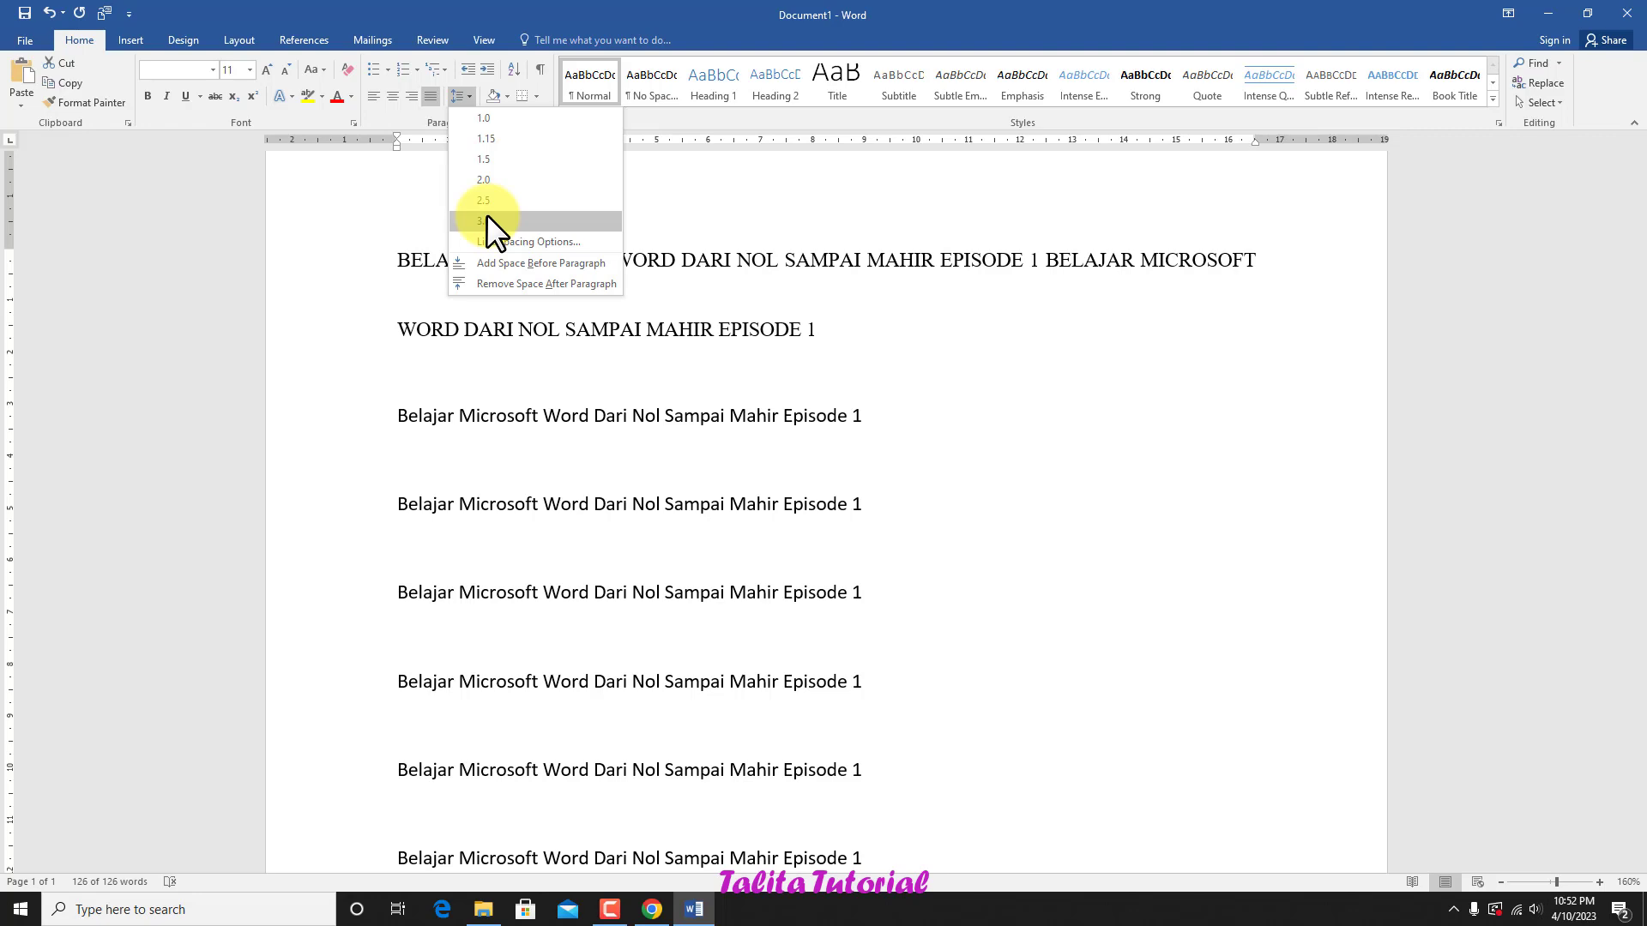
left_click(678, 176)
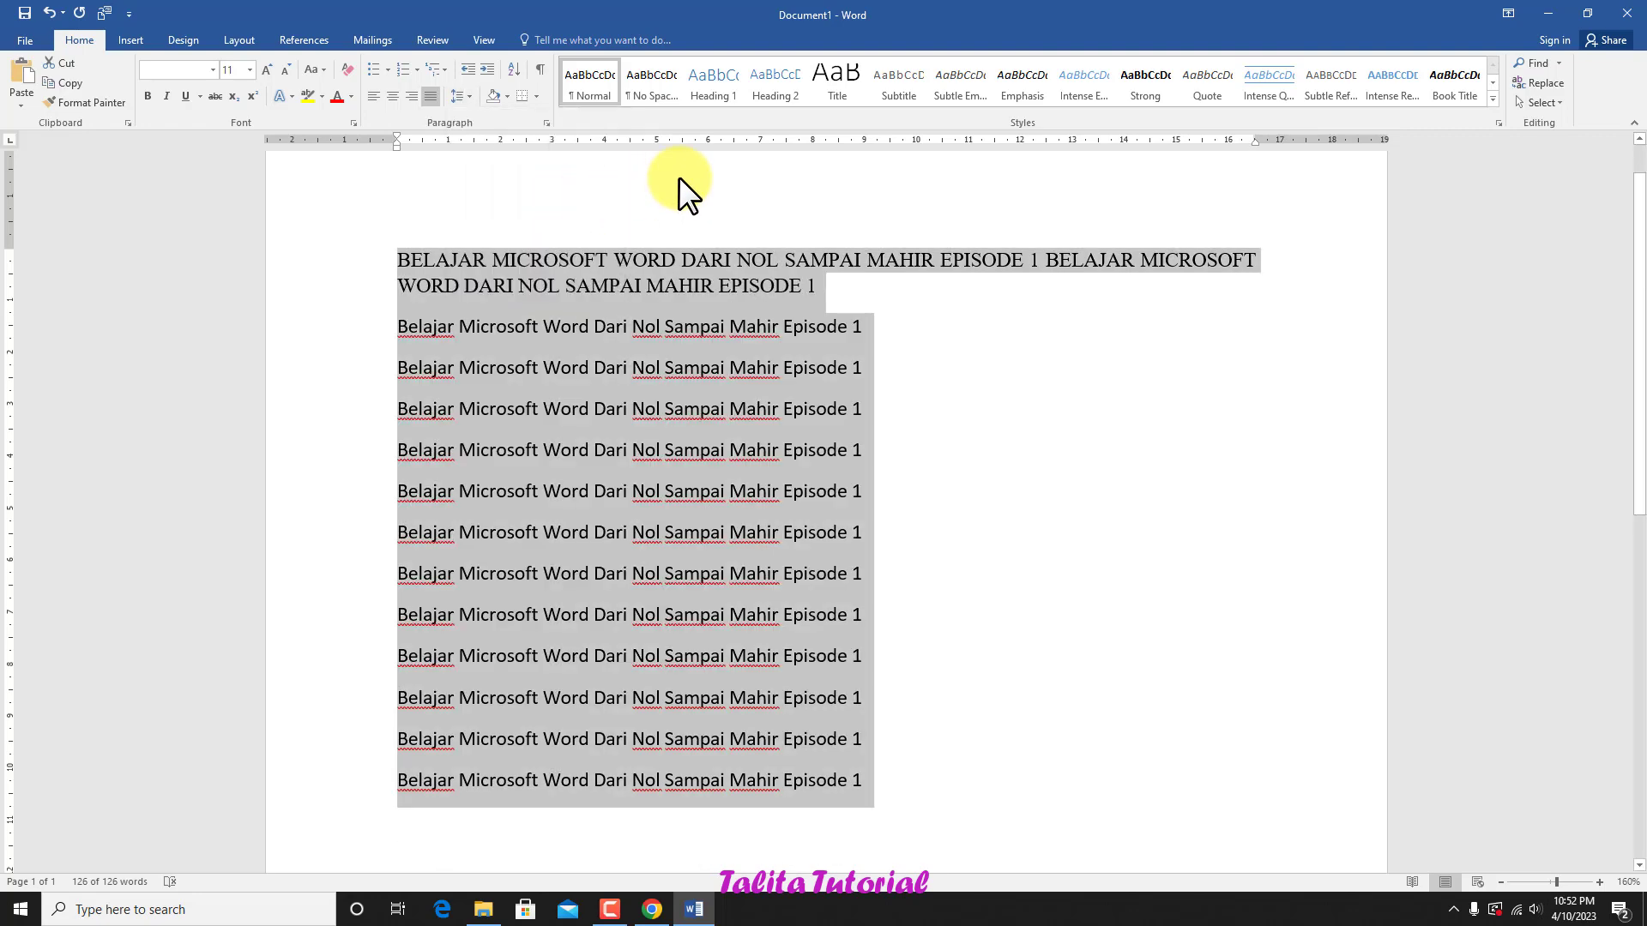
left_click(506, 96)
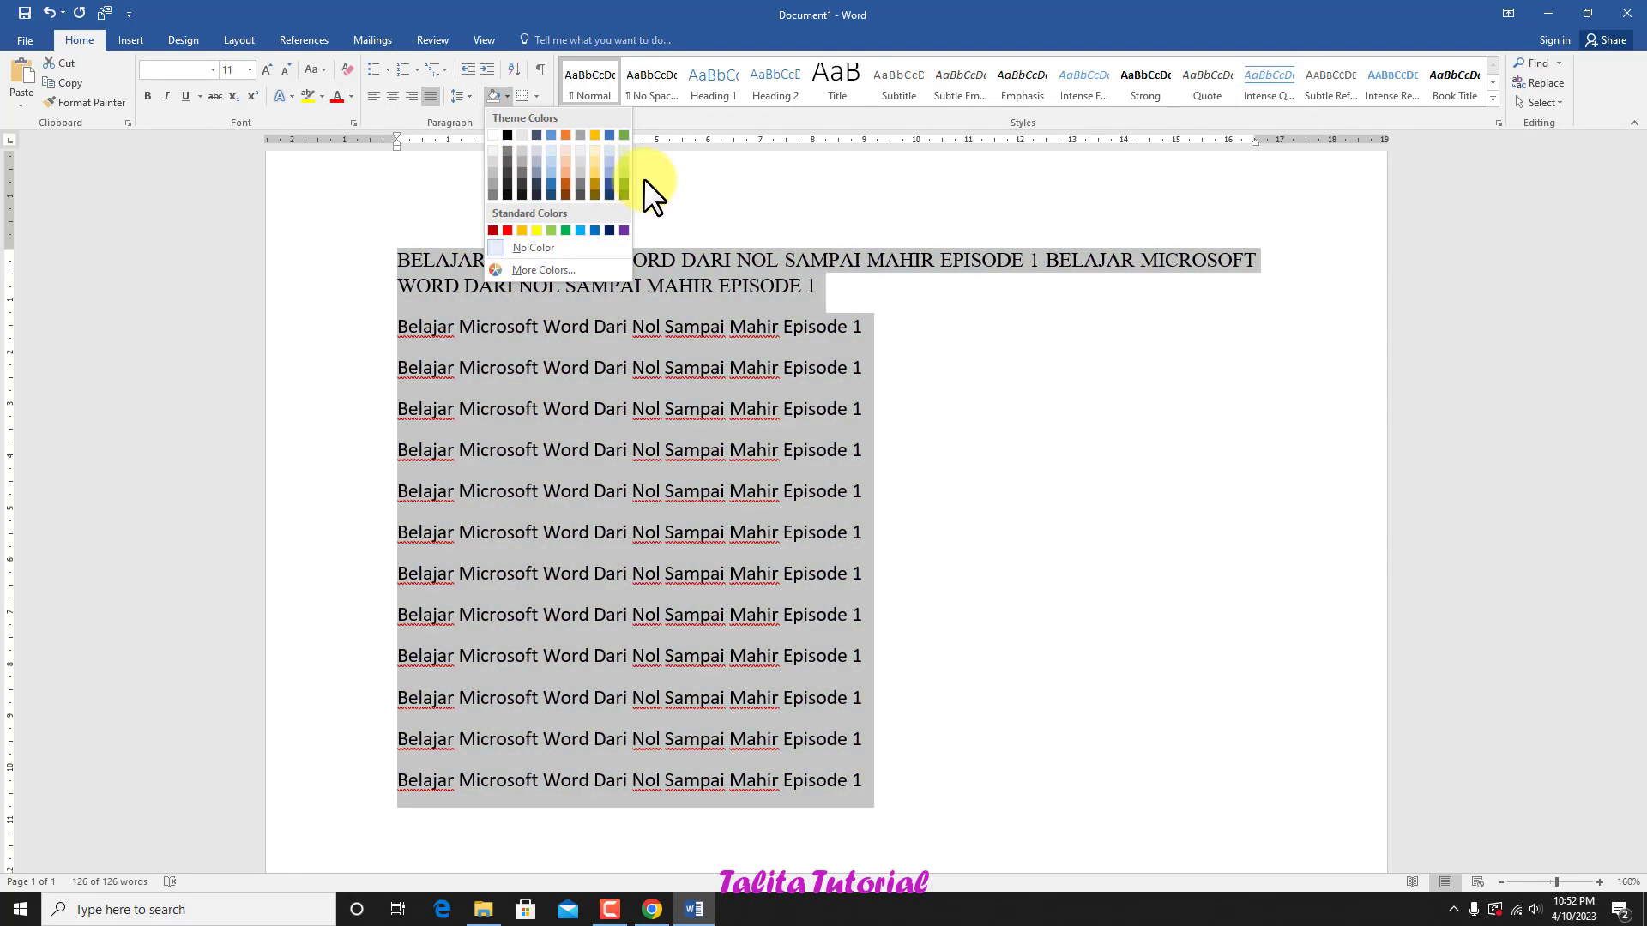
left_click(644, 177)
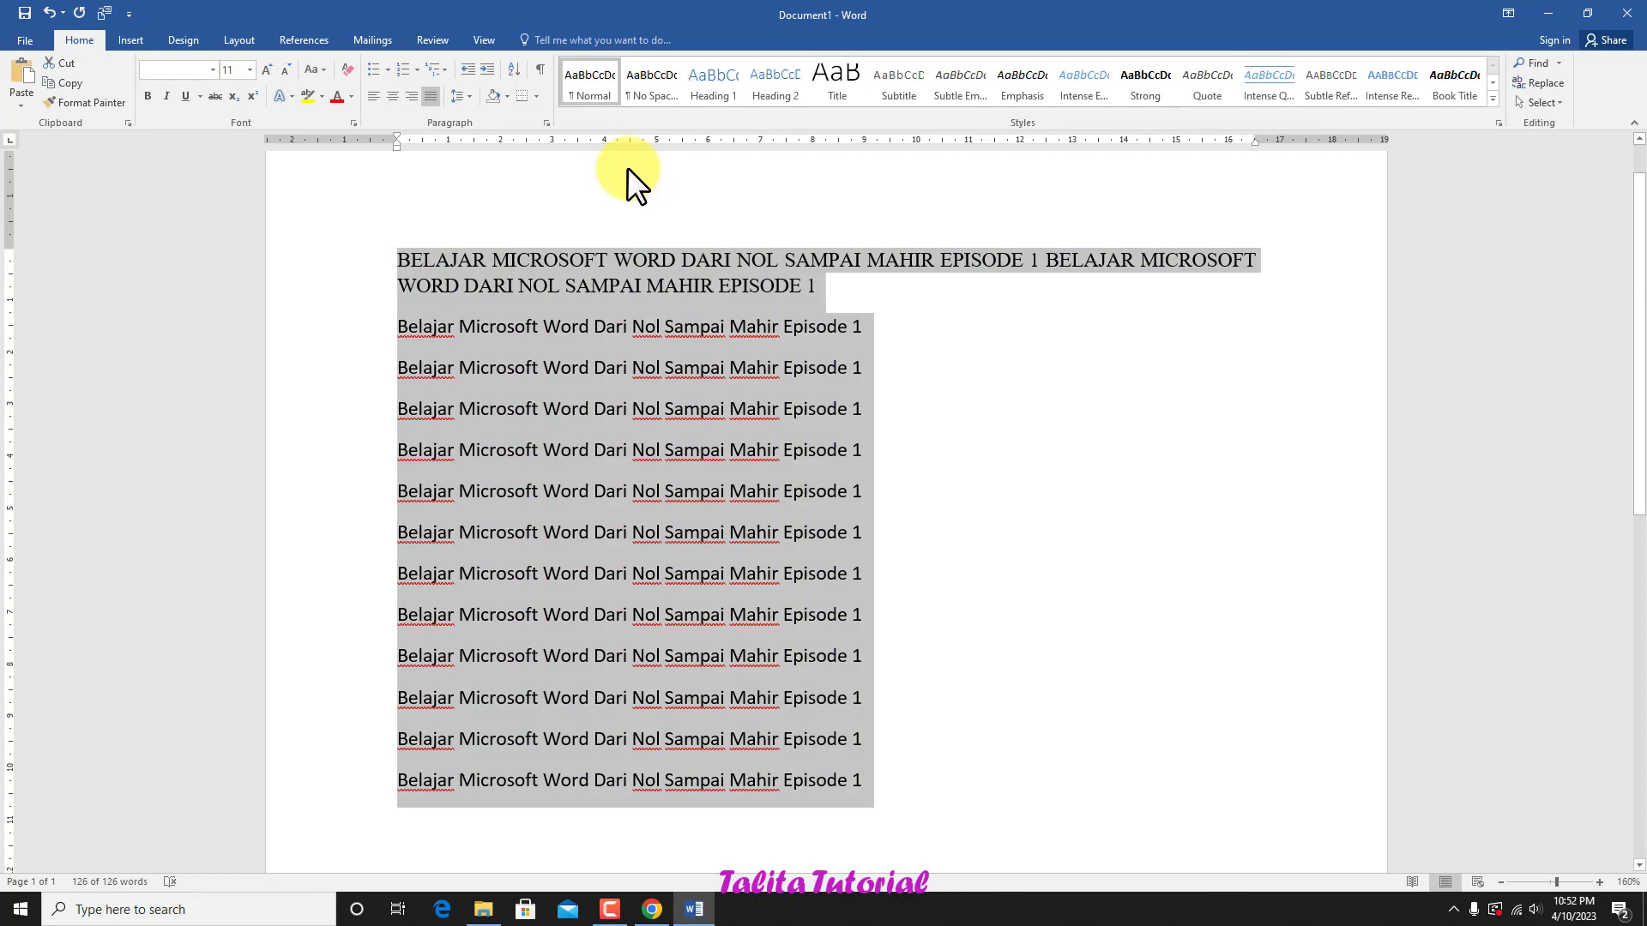
left_click(537, 95)
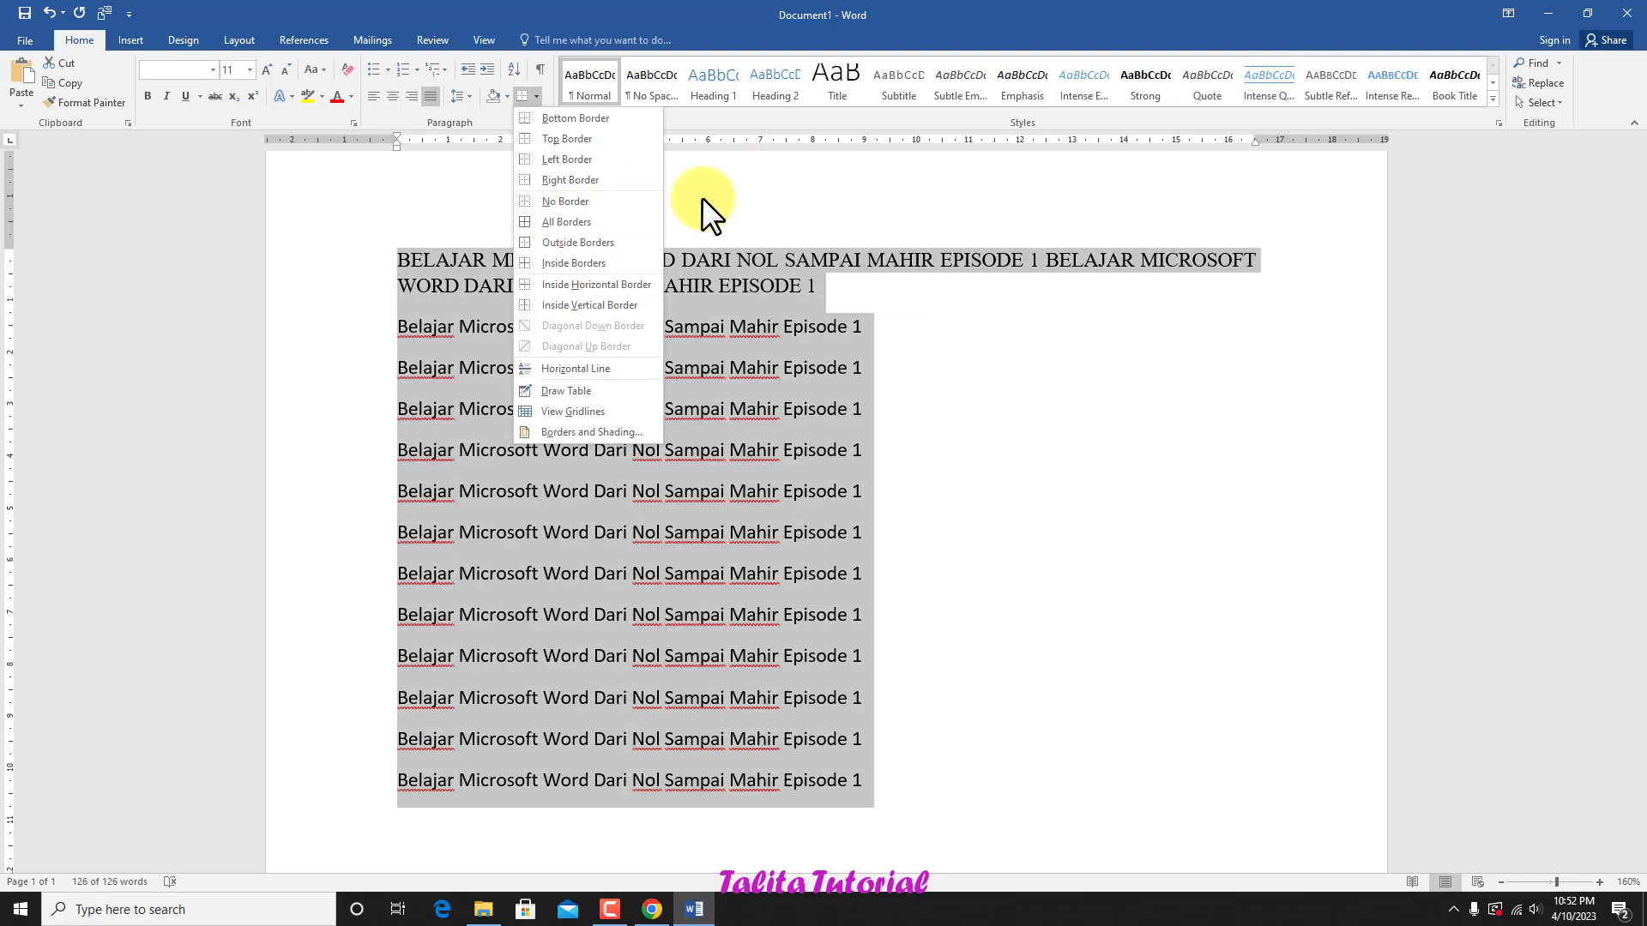
left_click(702, 198)
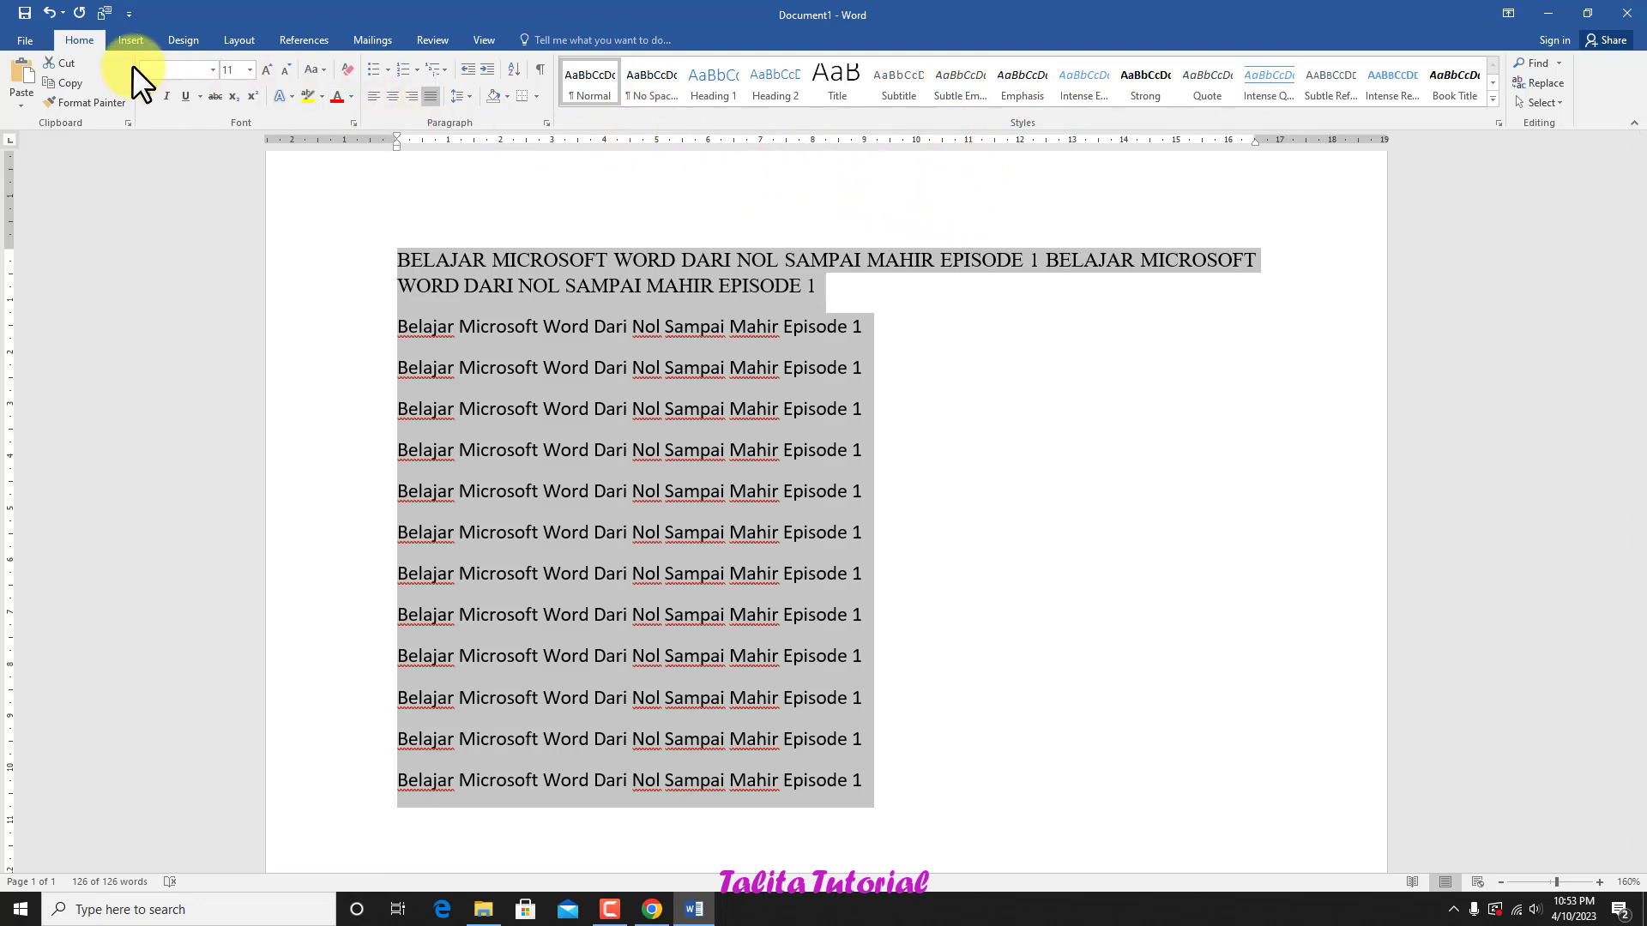
Step: Look through the built-in cover pages and insert a blank page before the text
left_click(133, 40)
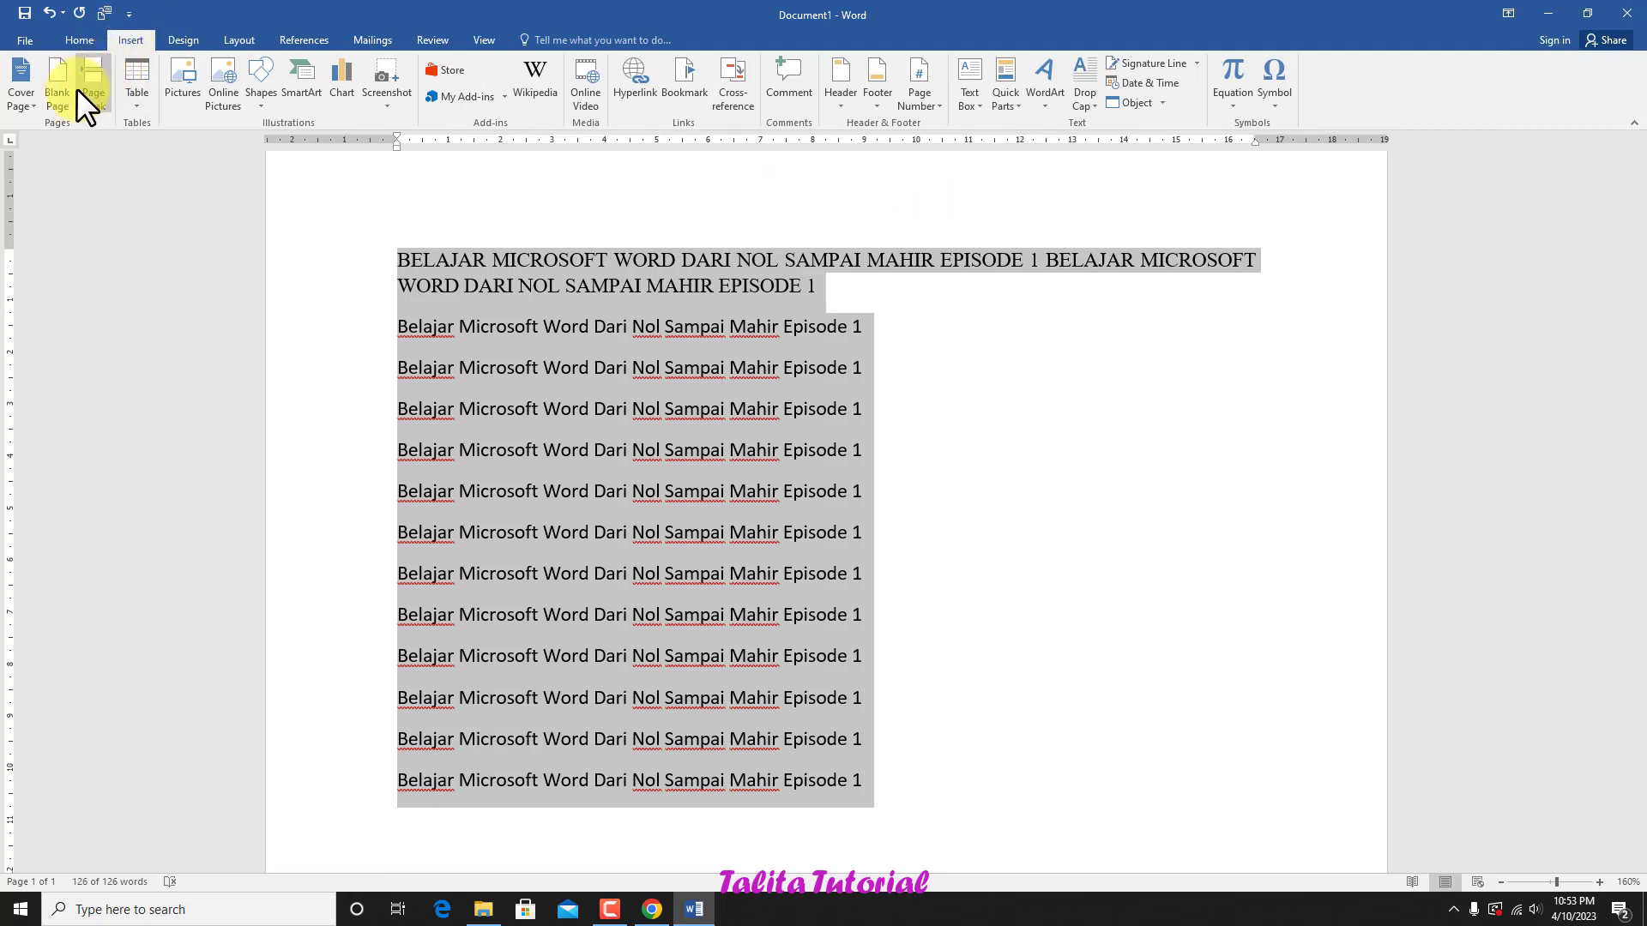
left_click(33, 103)
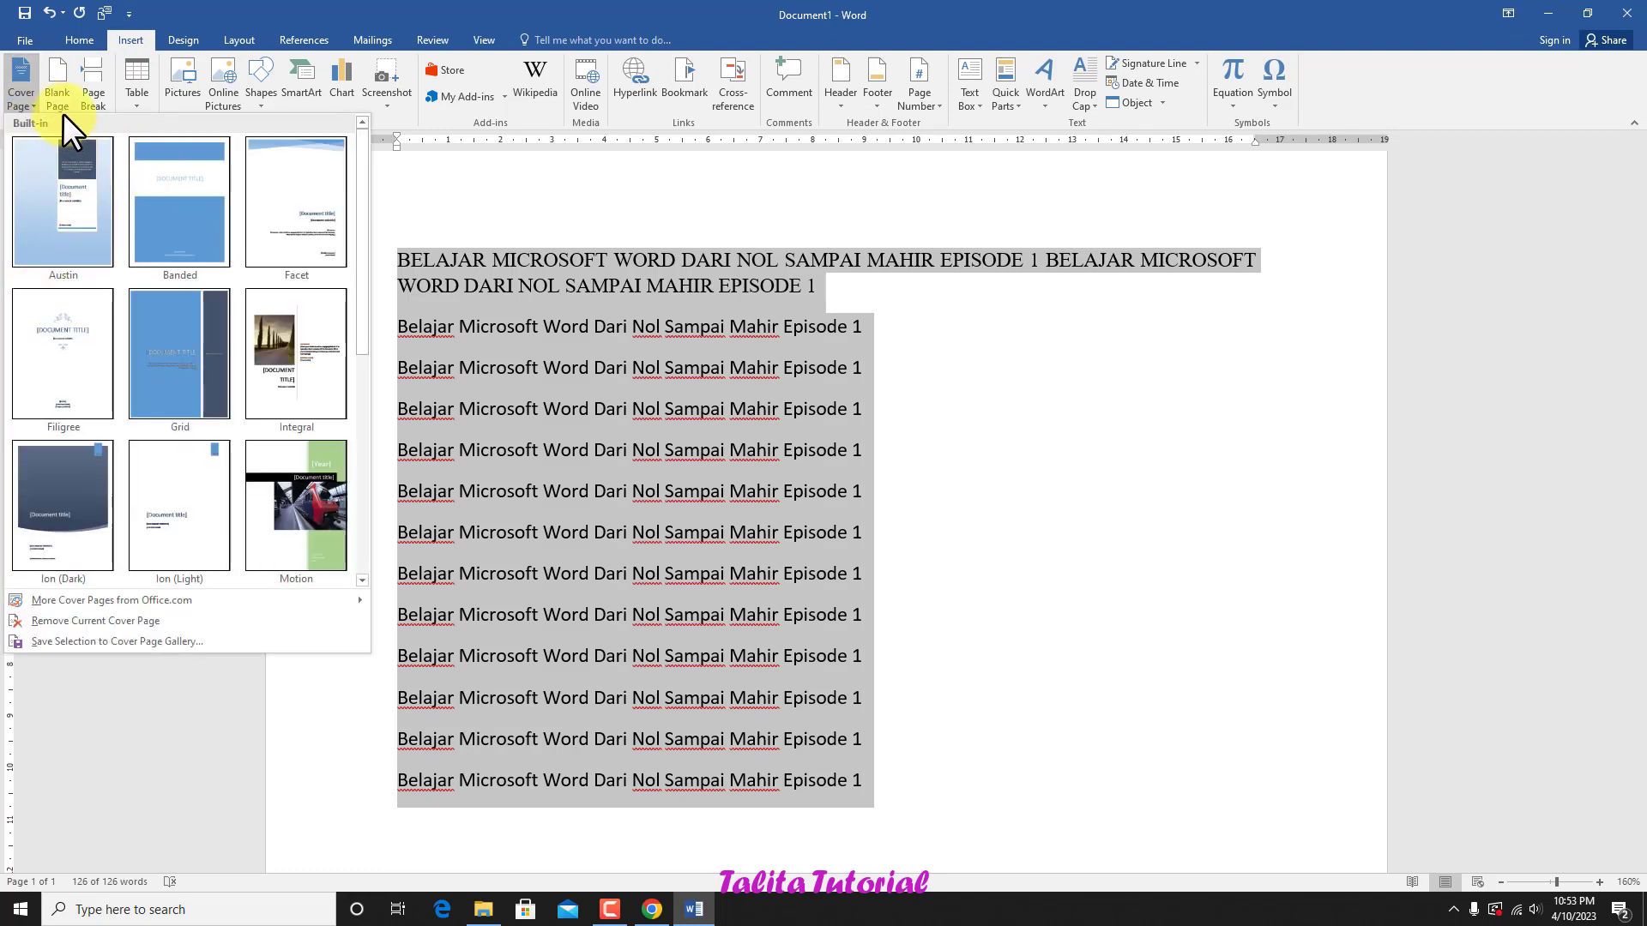
left_click(55, 81)
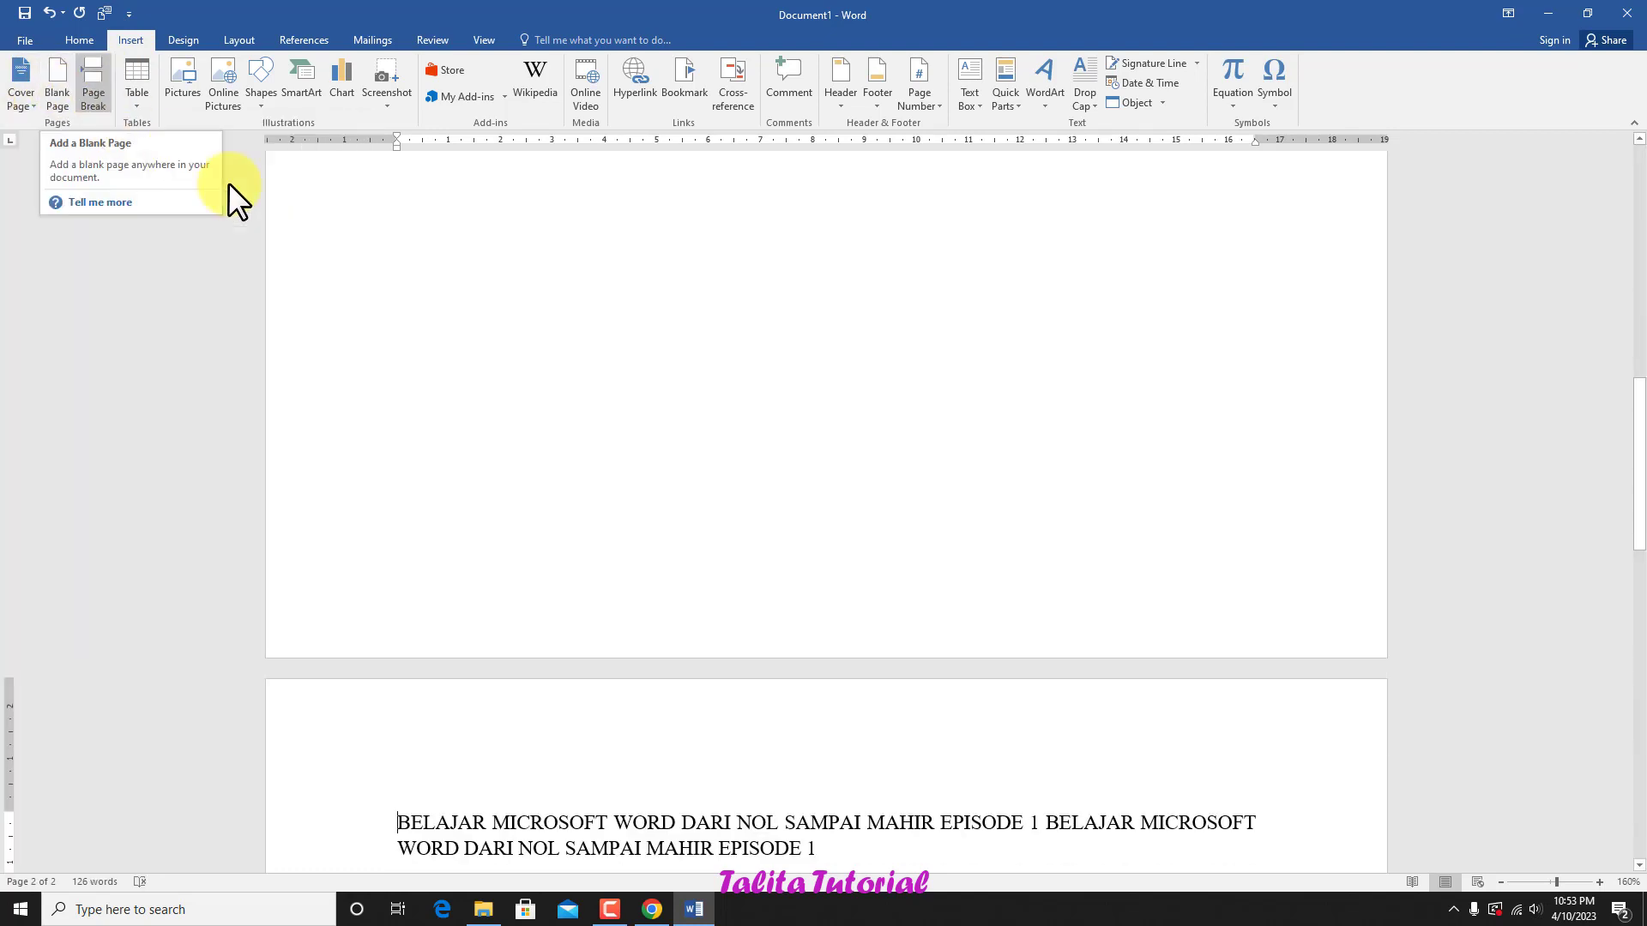
scroll(560, 506, "down", 1)
scroll(560, 506, "up", 5)
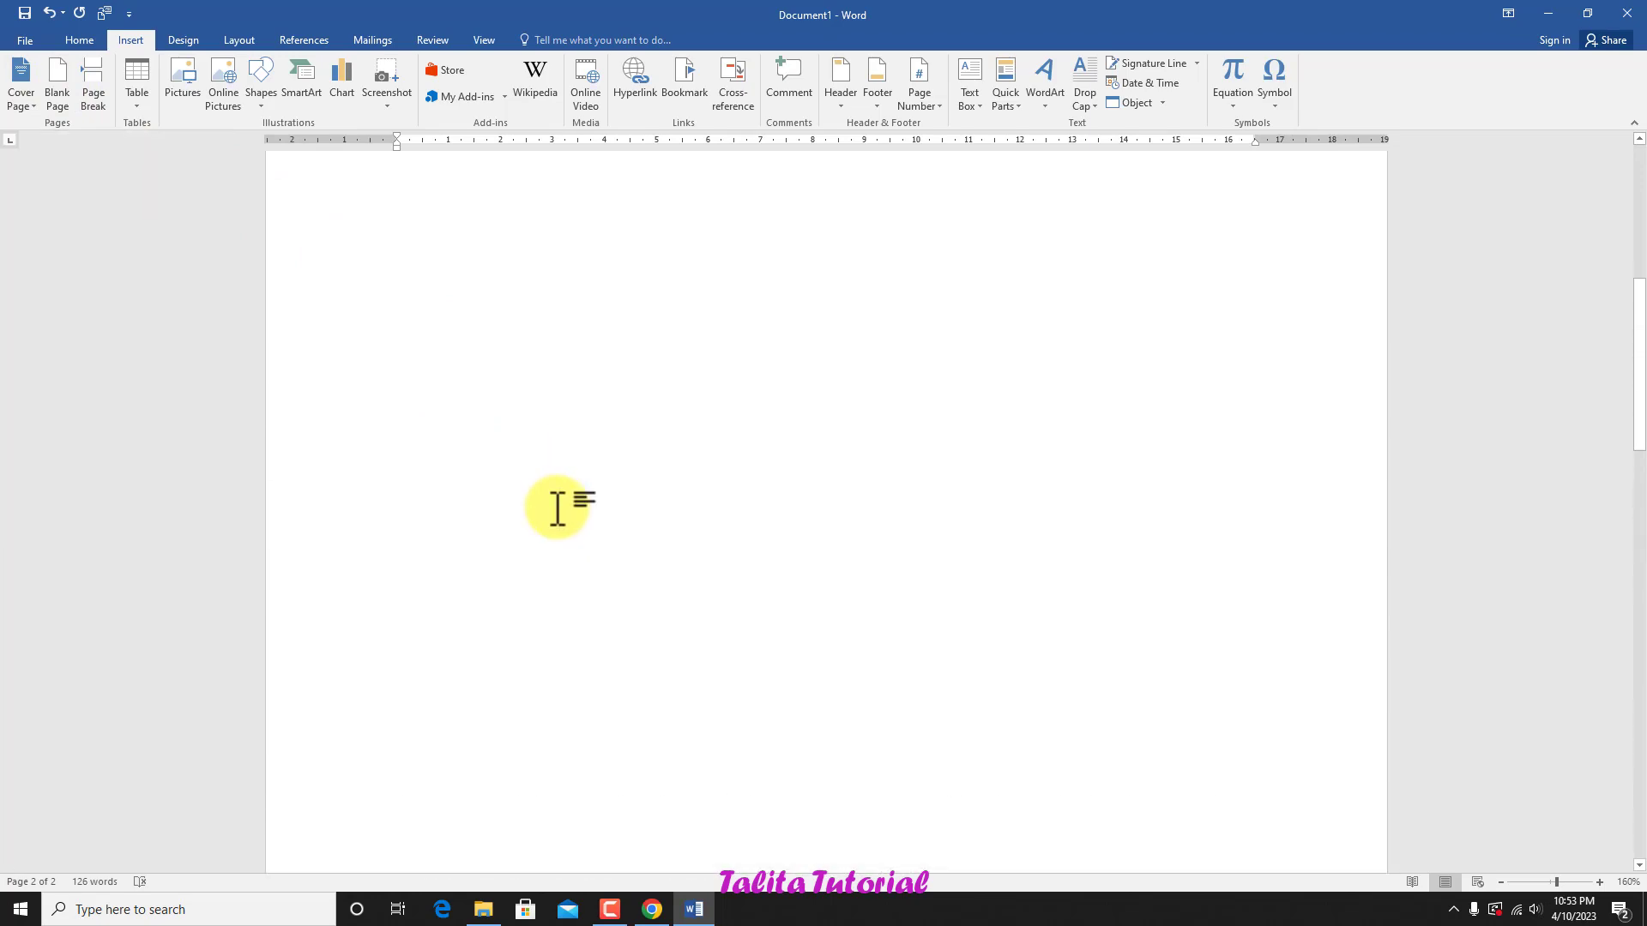
Step: Undo the blank page insertion and add two empty lines after the last line of text
left_click(46, 9)
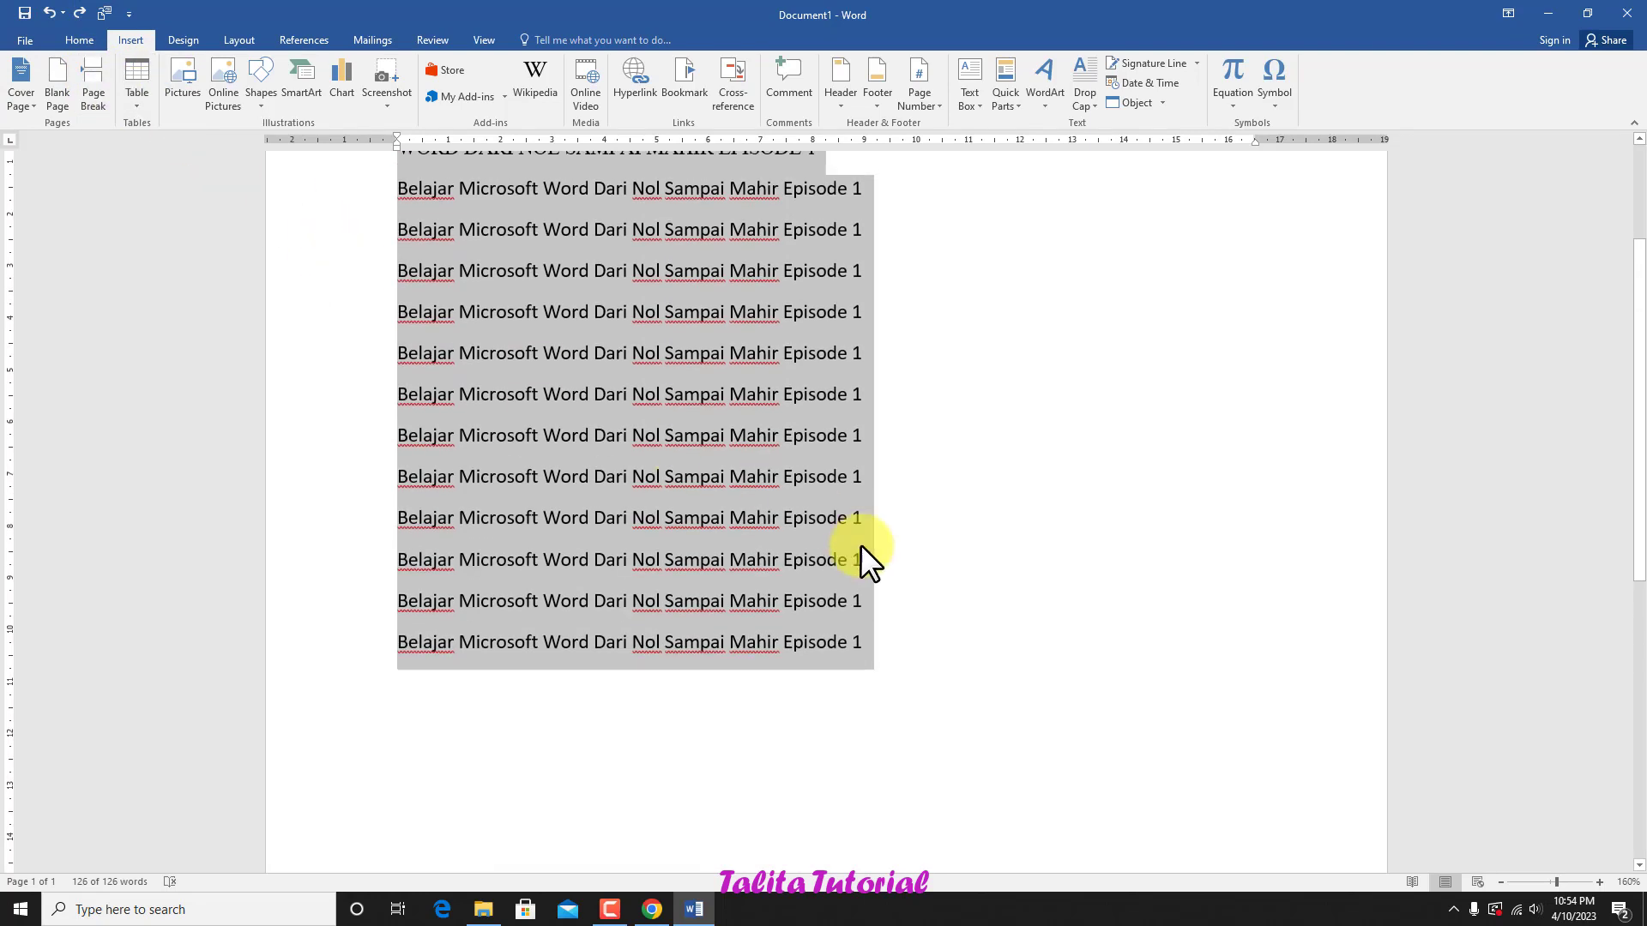
left_click(882, 645)
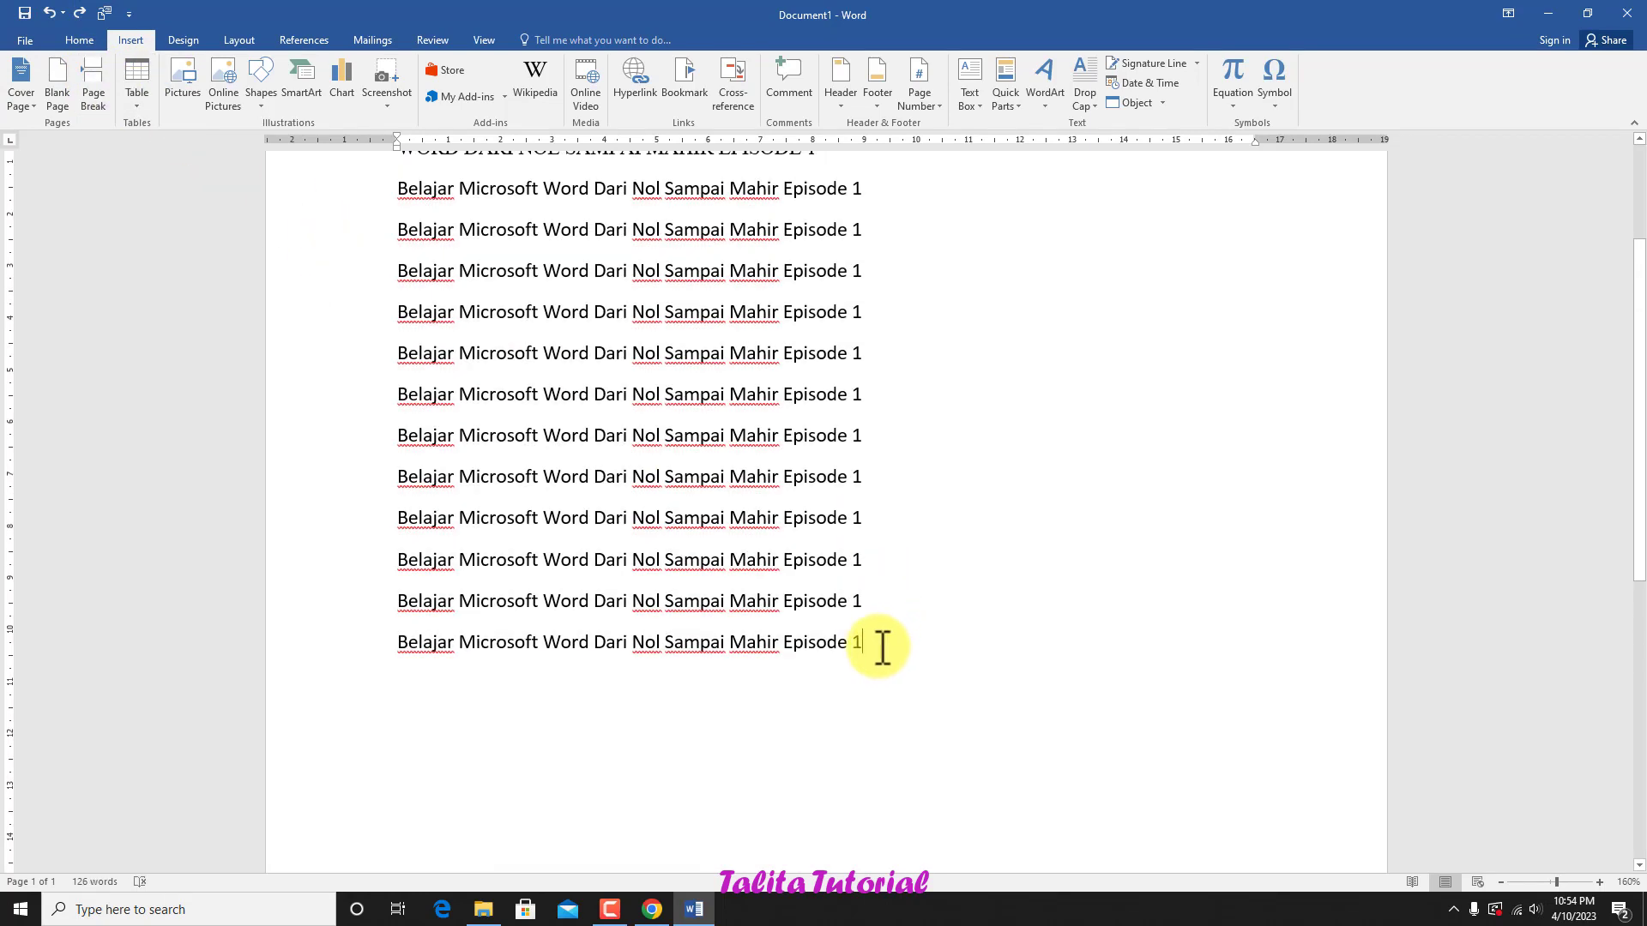
key("Return")
key("Return")
Step: Insert a 3x3 table below the text and look through its shading colours without applying one
scroll(655, 541, "down", 1)
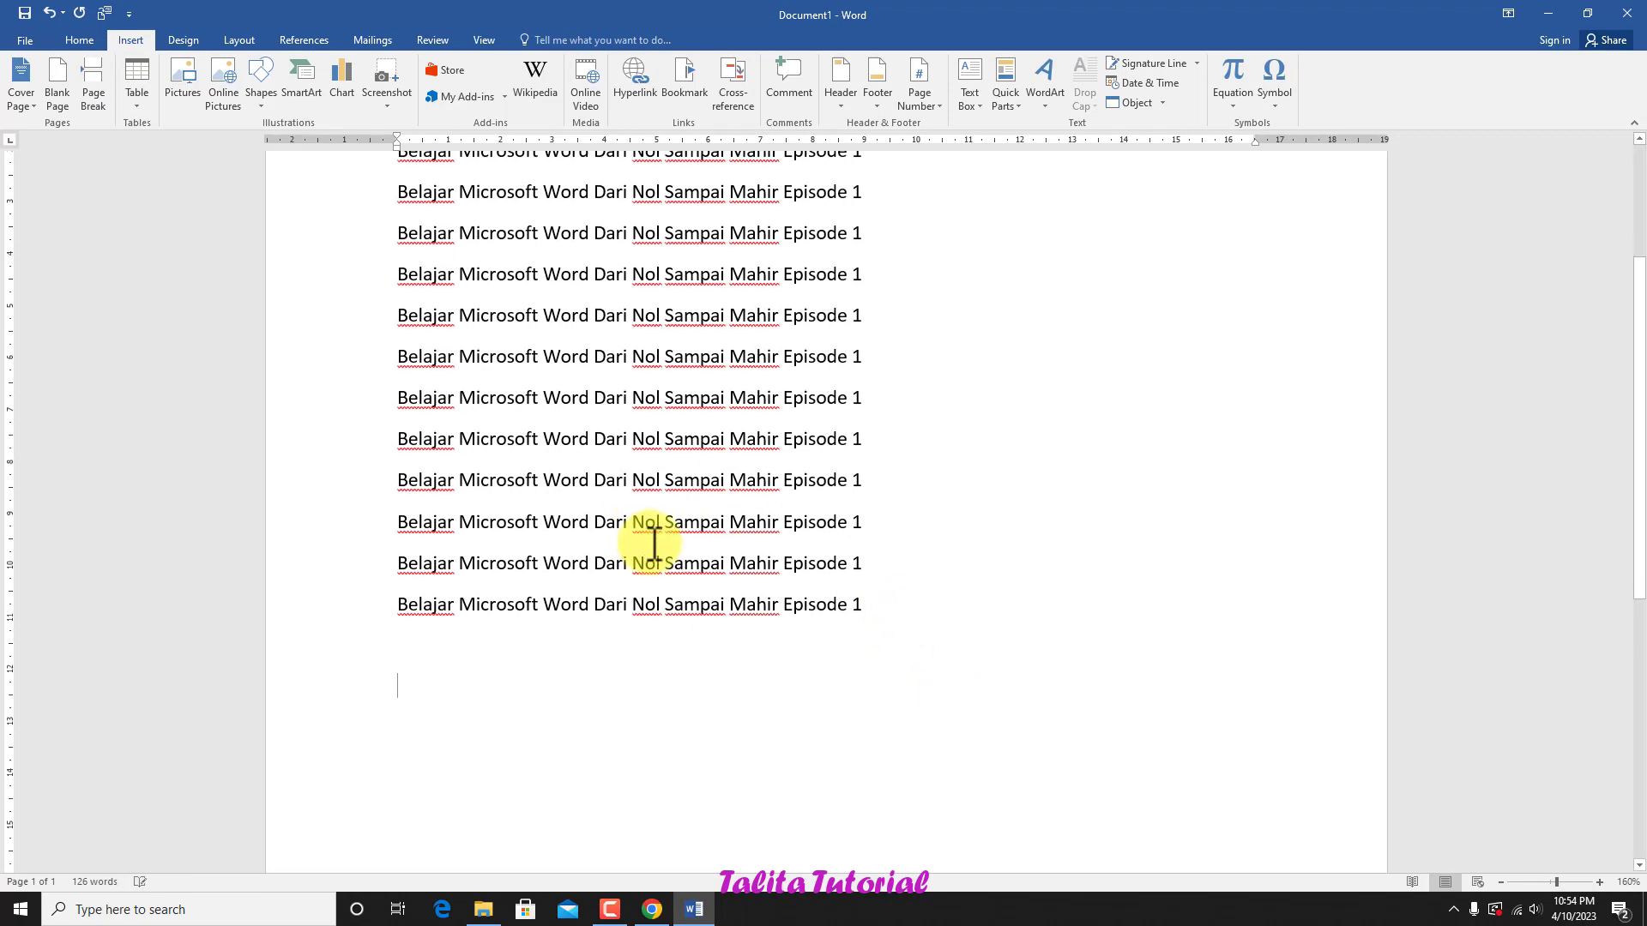
scroll(655, 540, "down", 3)
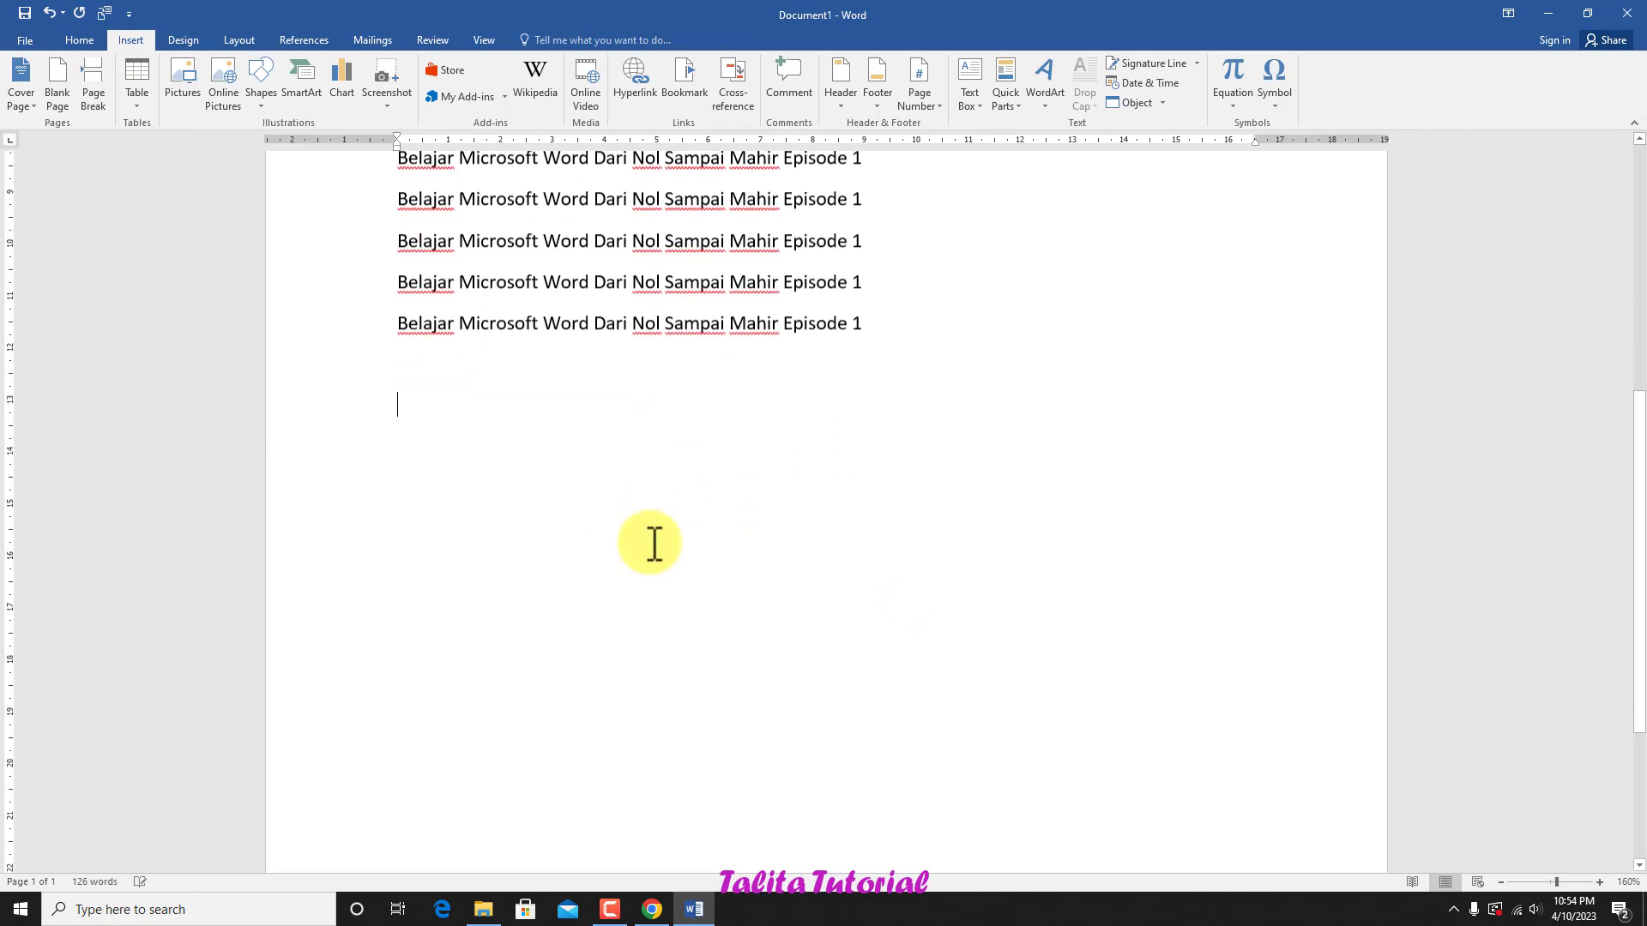
left_click(139, 105)
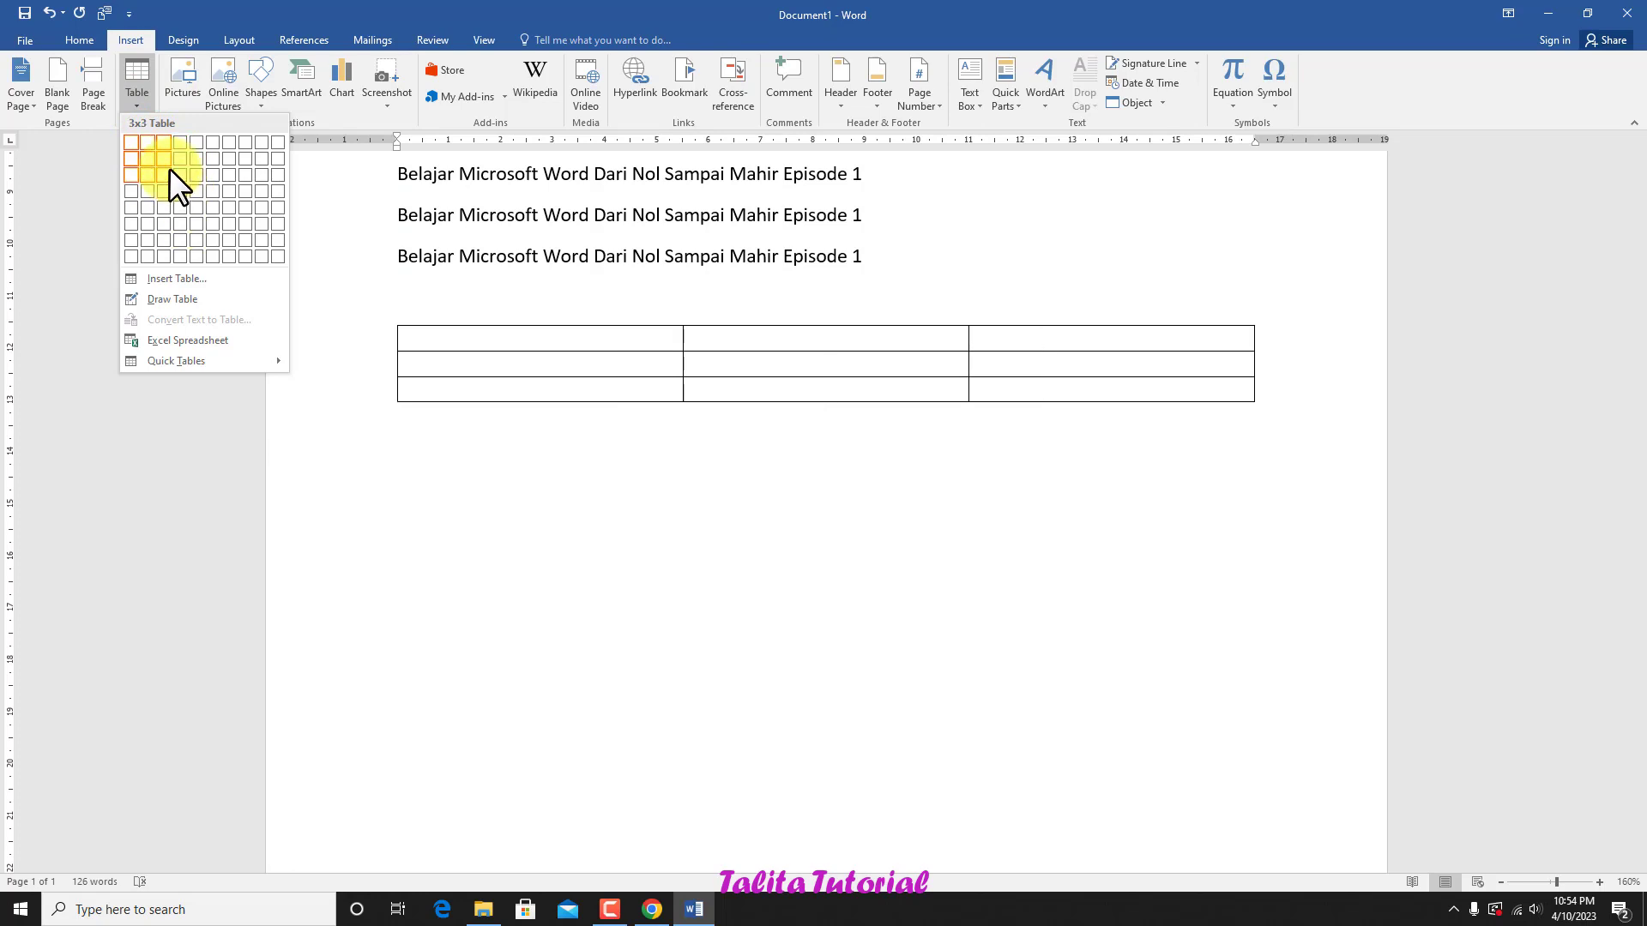
left_click(169, 170)
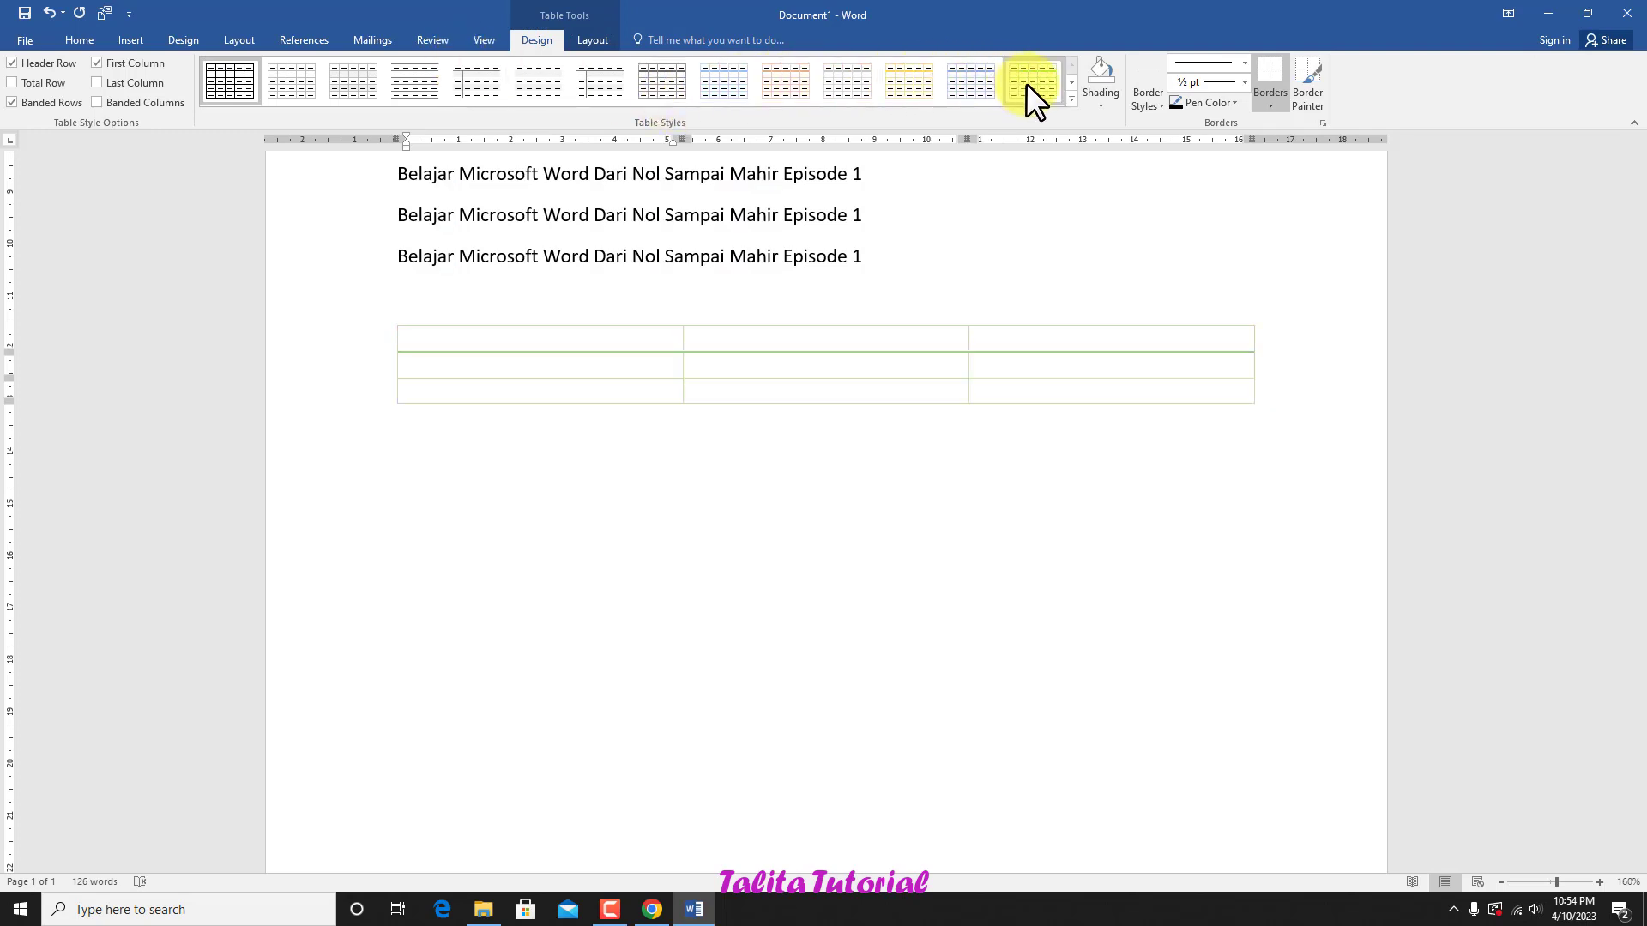
left_click(1099, 103)
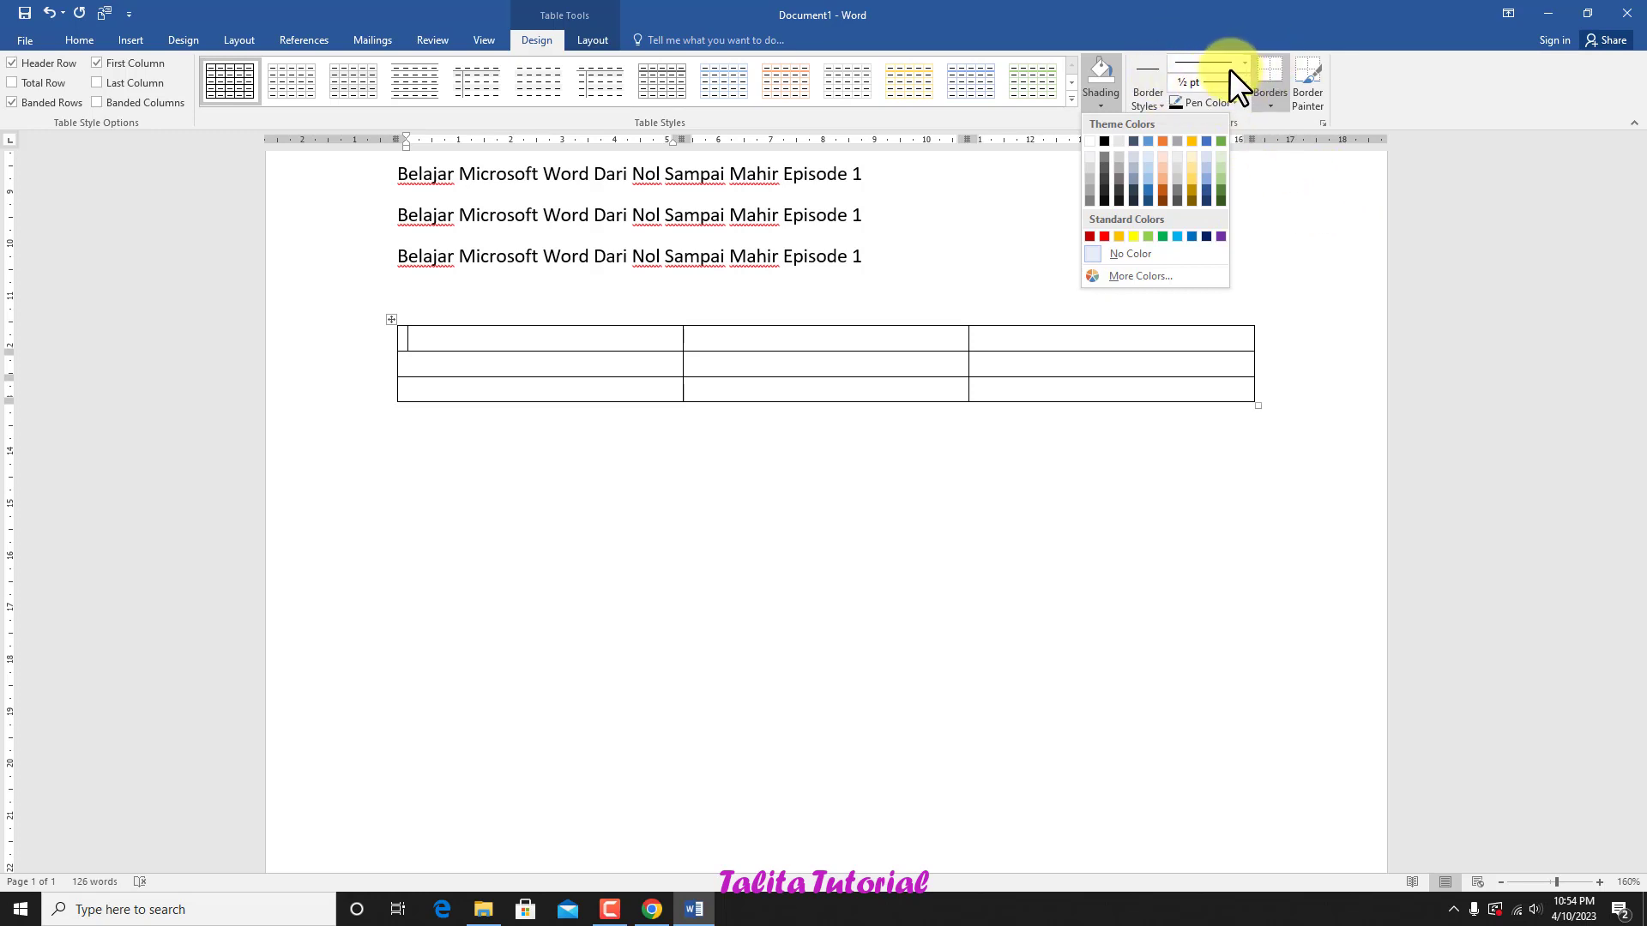
left_click(609, 467)
Step: Draw a straight horizontal line about 16.5 cm long below the table
left_click(136, 39)
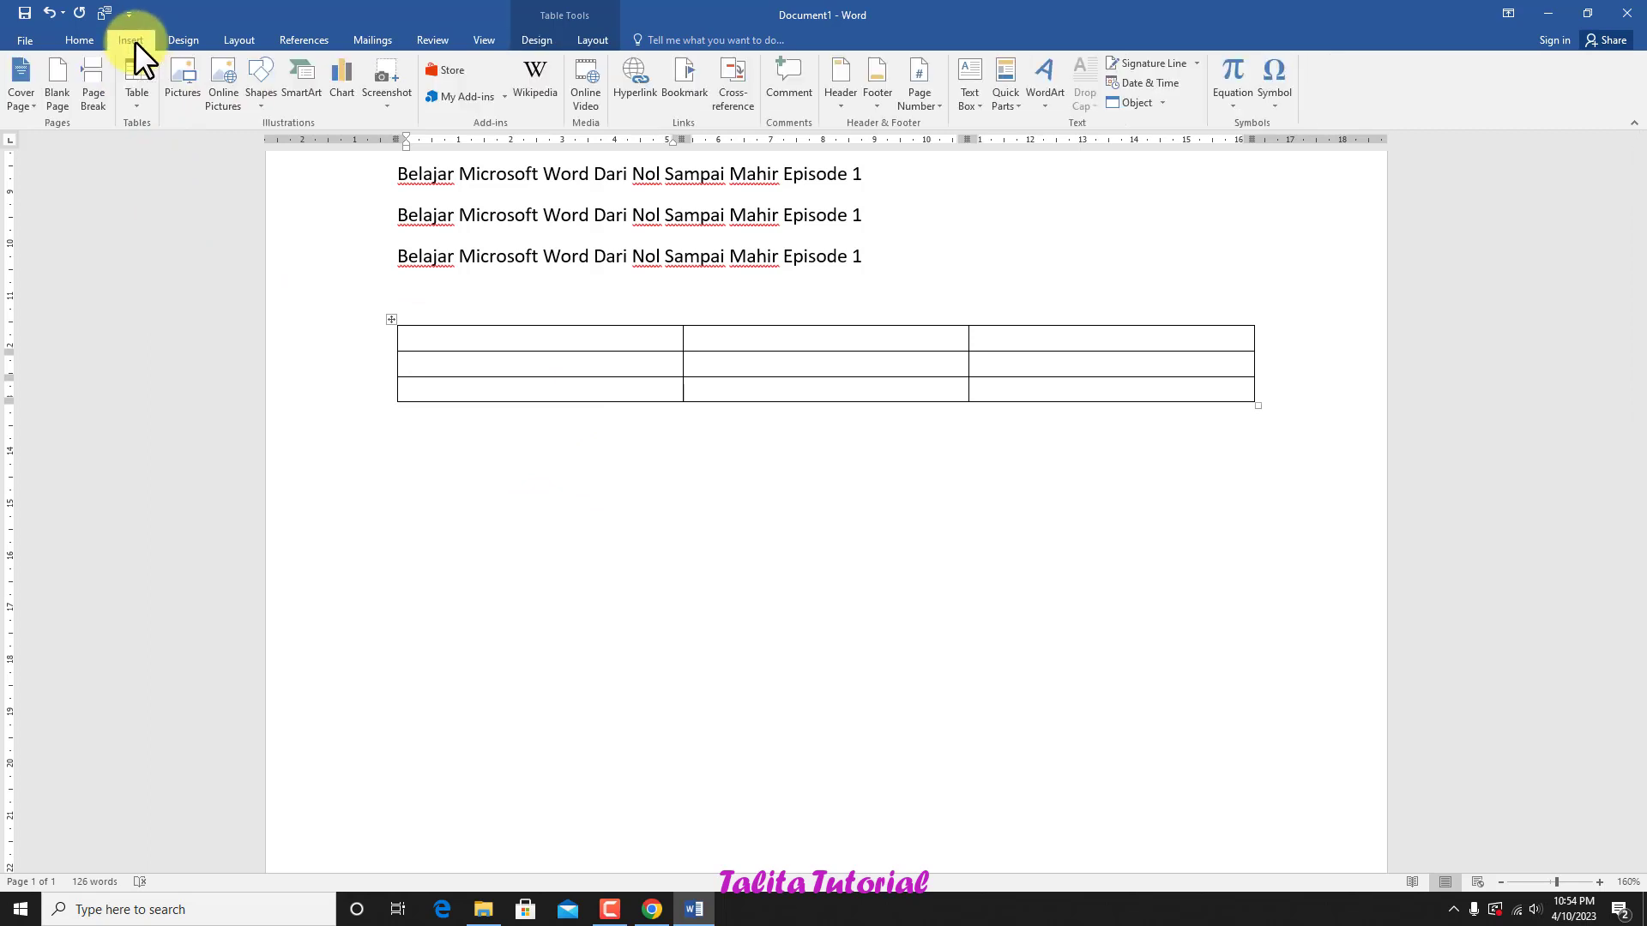
left_click(259, 105)
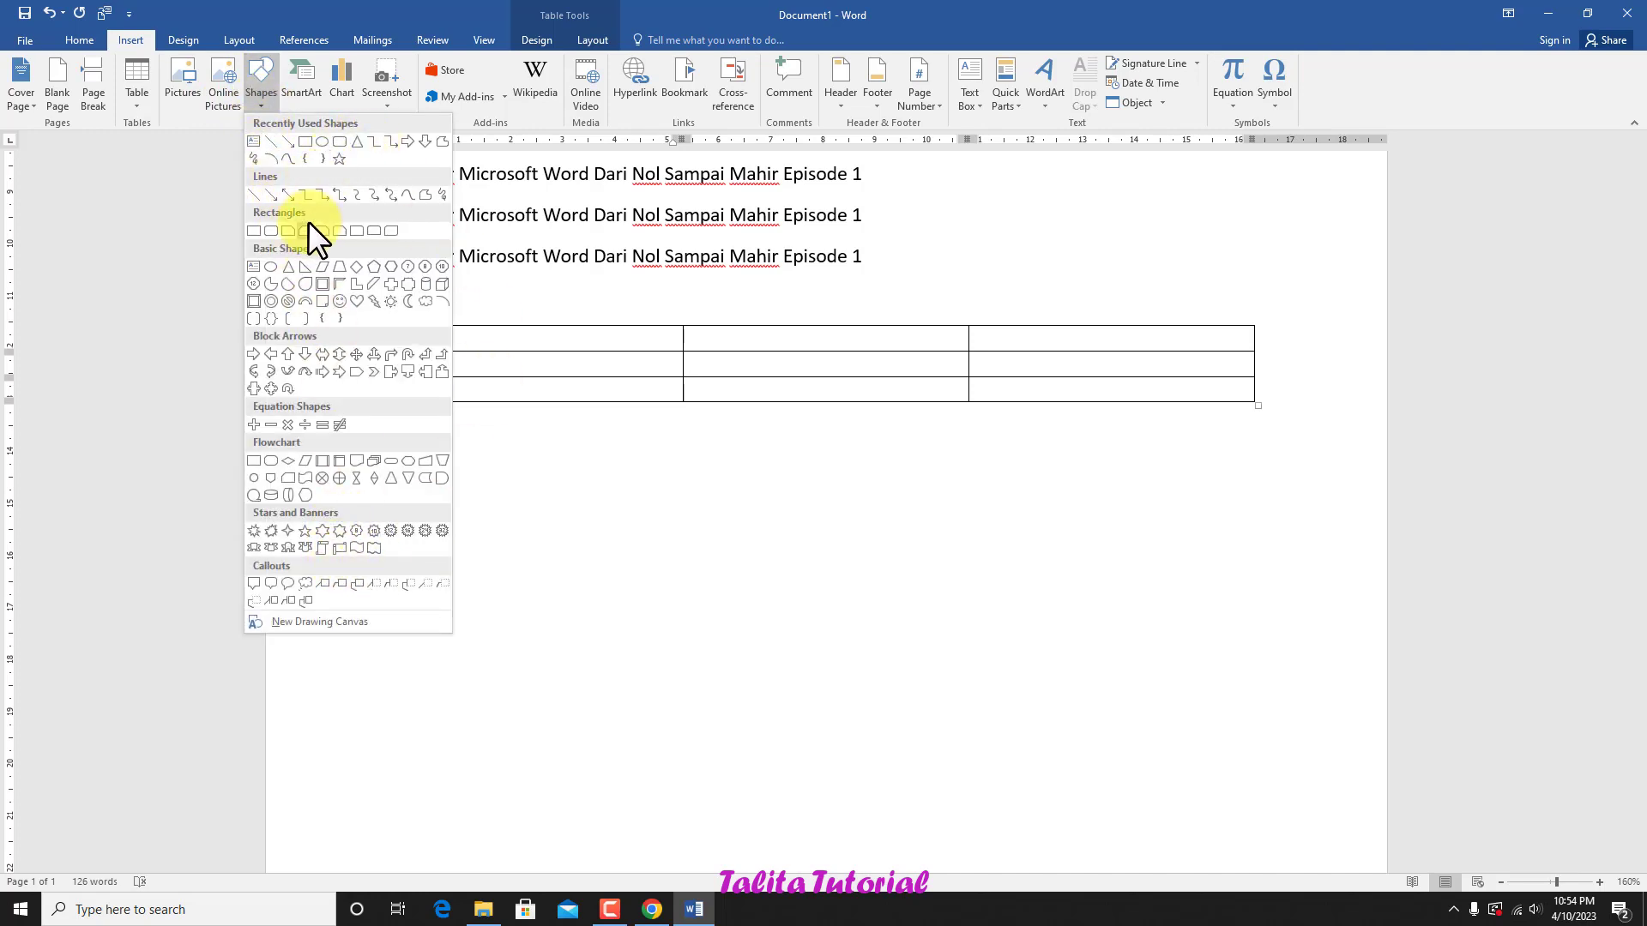
left_click(271, 140)
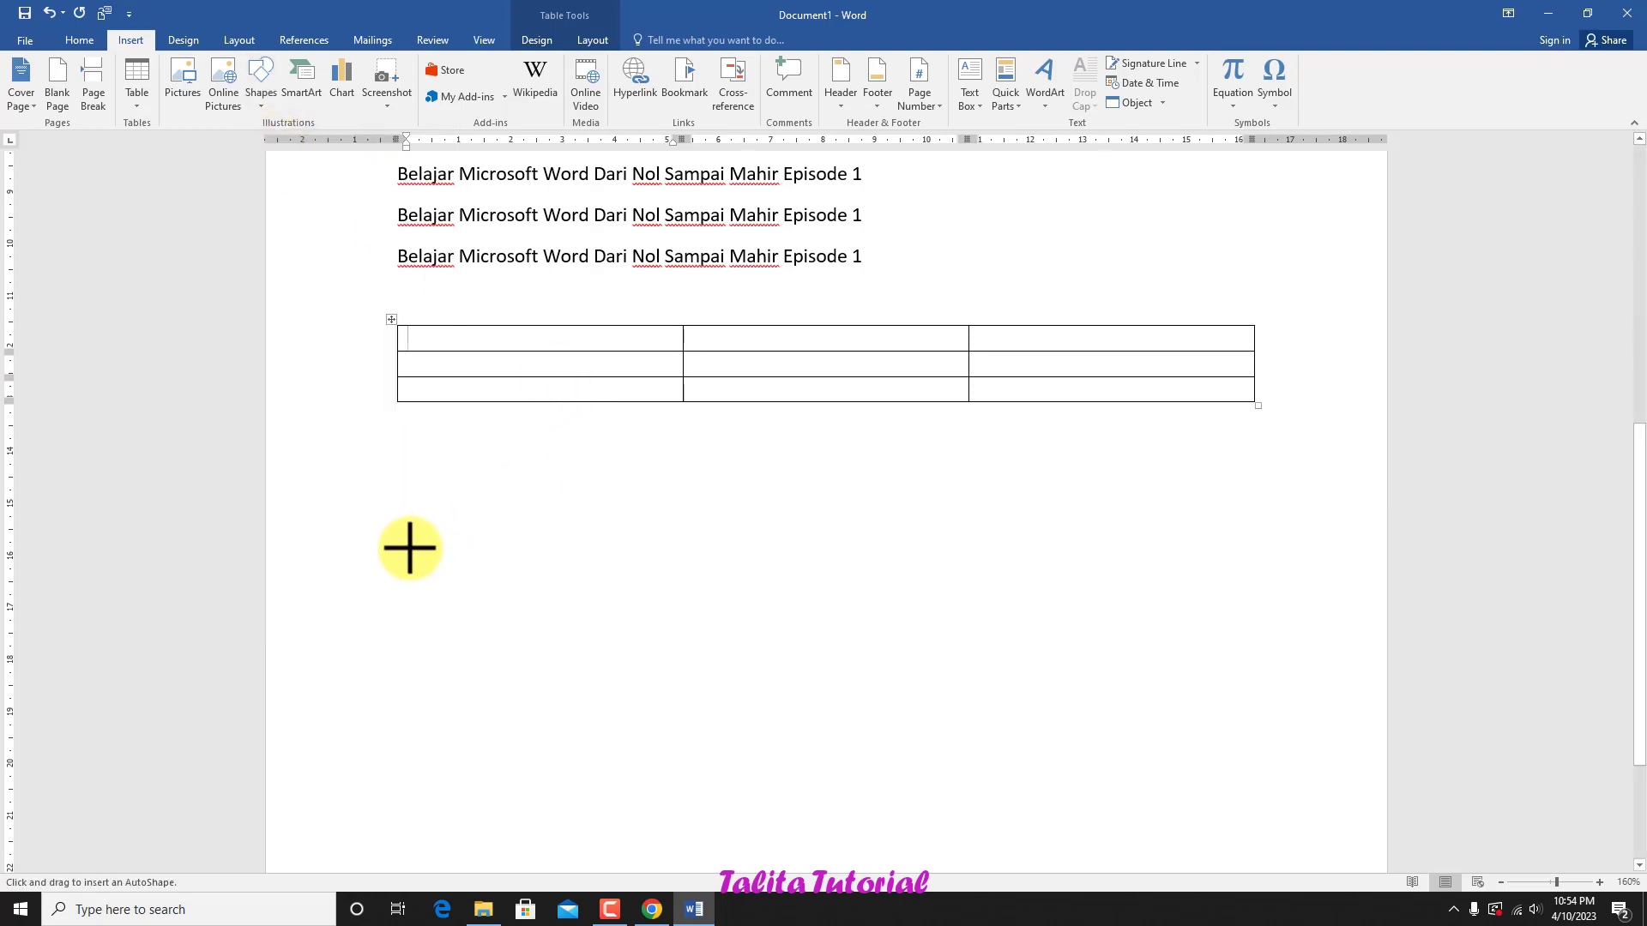
left_click_drag(393, 529, 1249, 529)
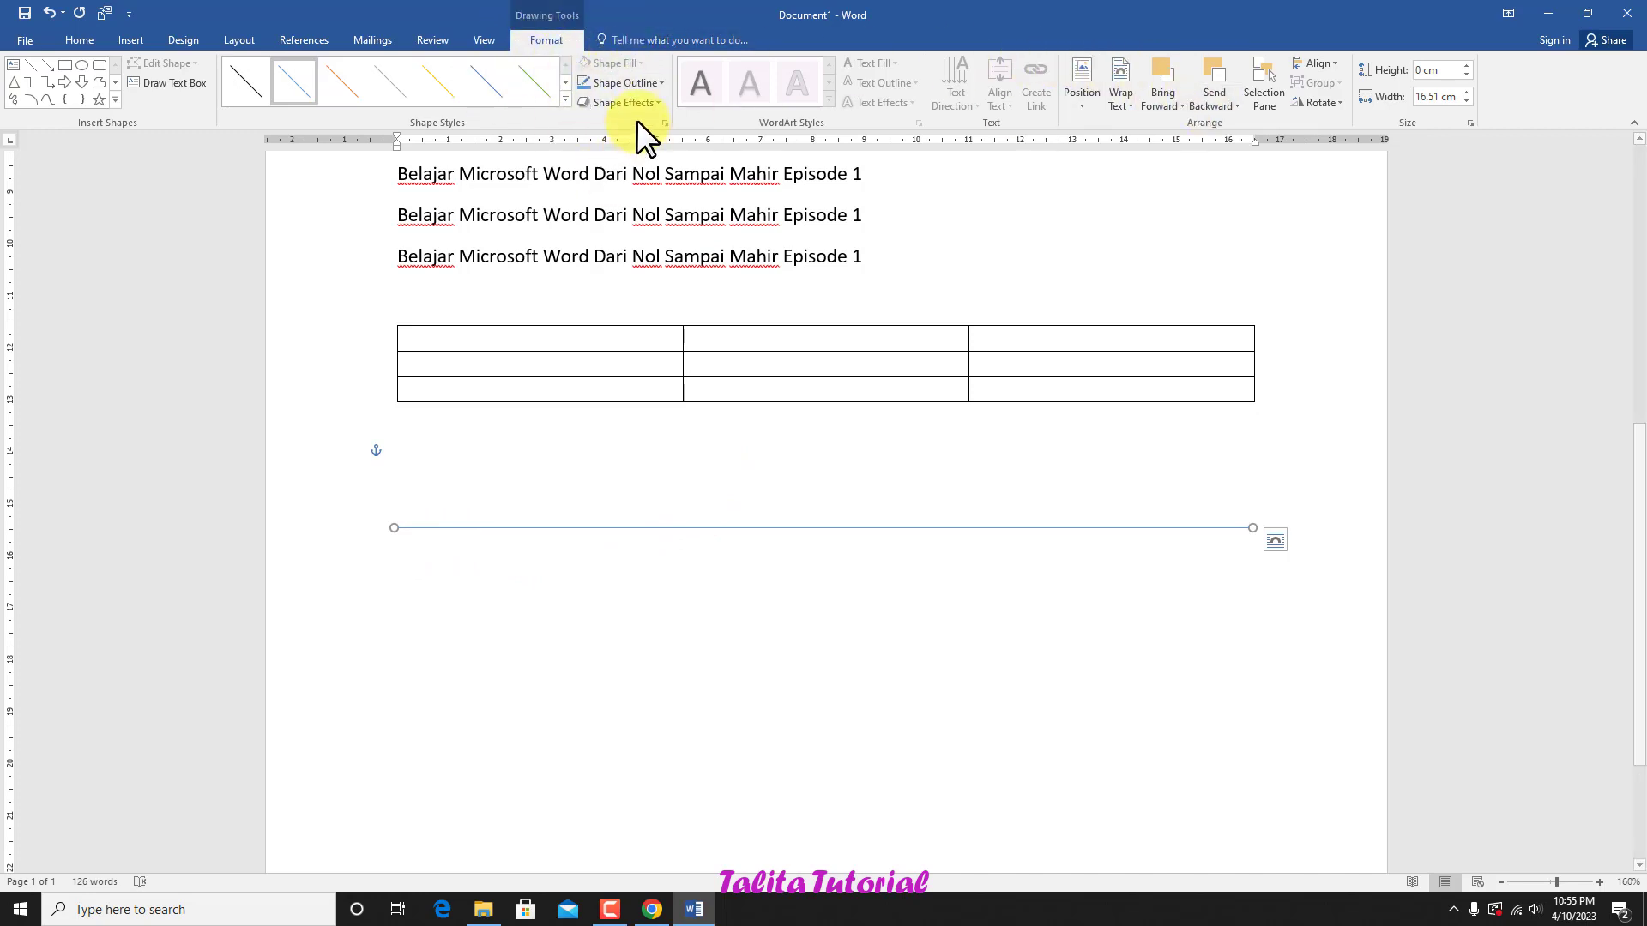
Step: Look over the available commands for inserting, design, layout, references, mailings, review and view
left_click(132, 37)
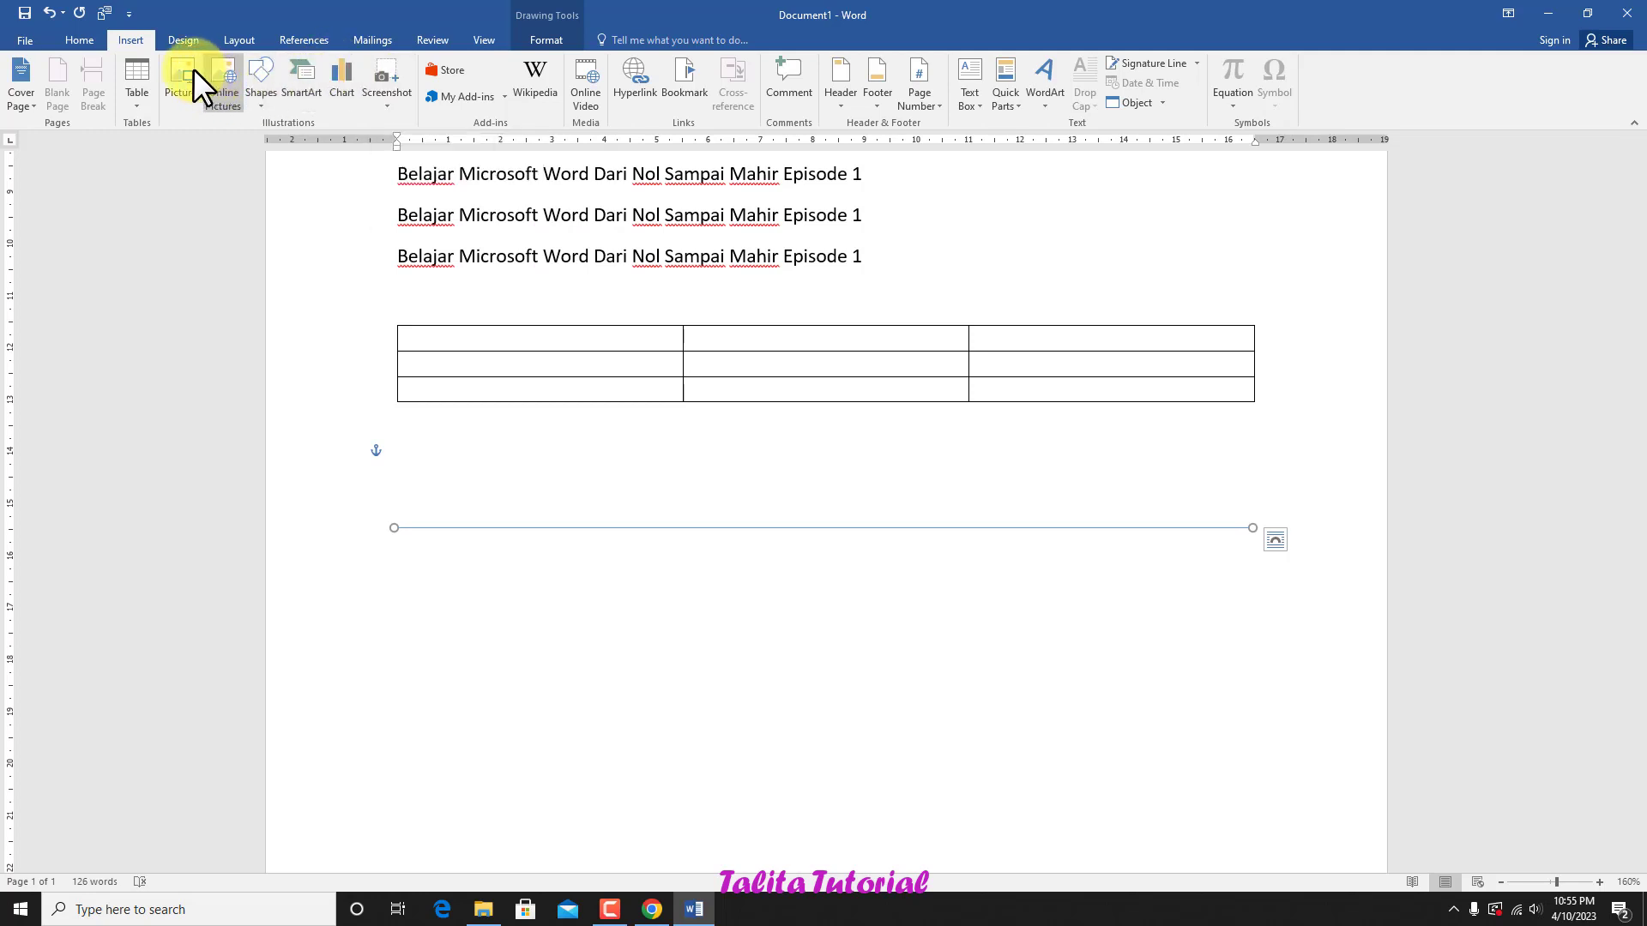
left_click(179, 45)
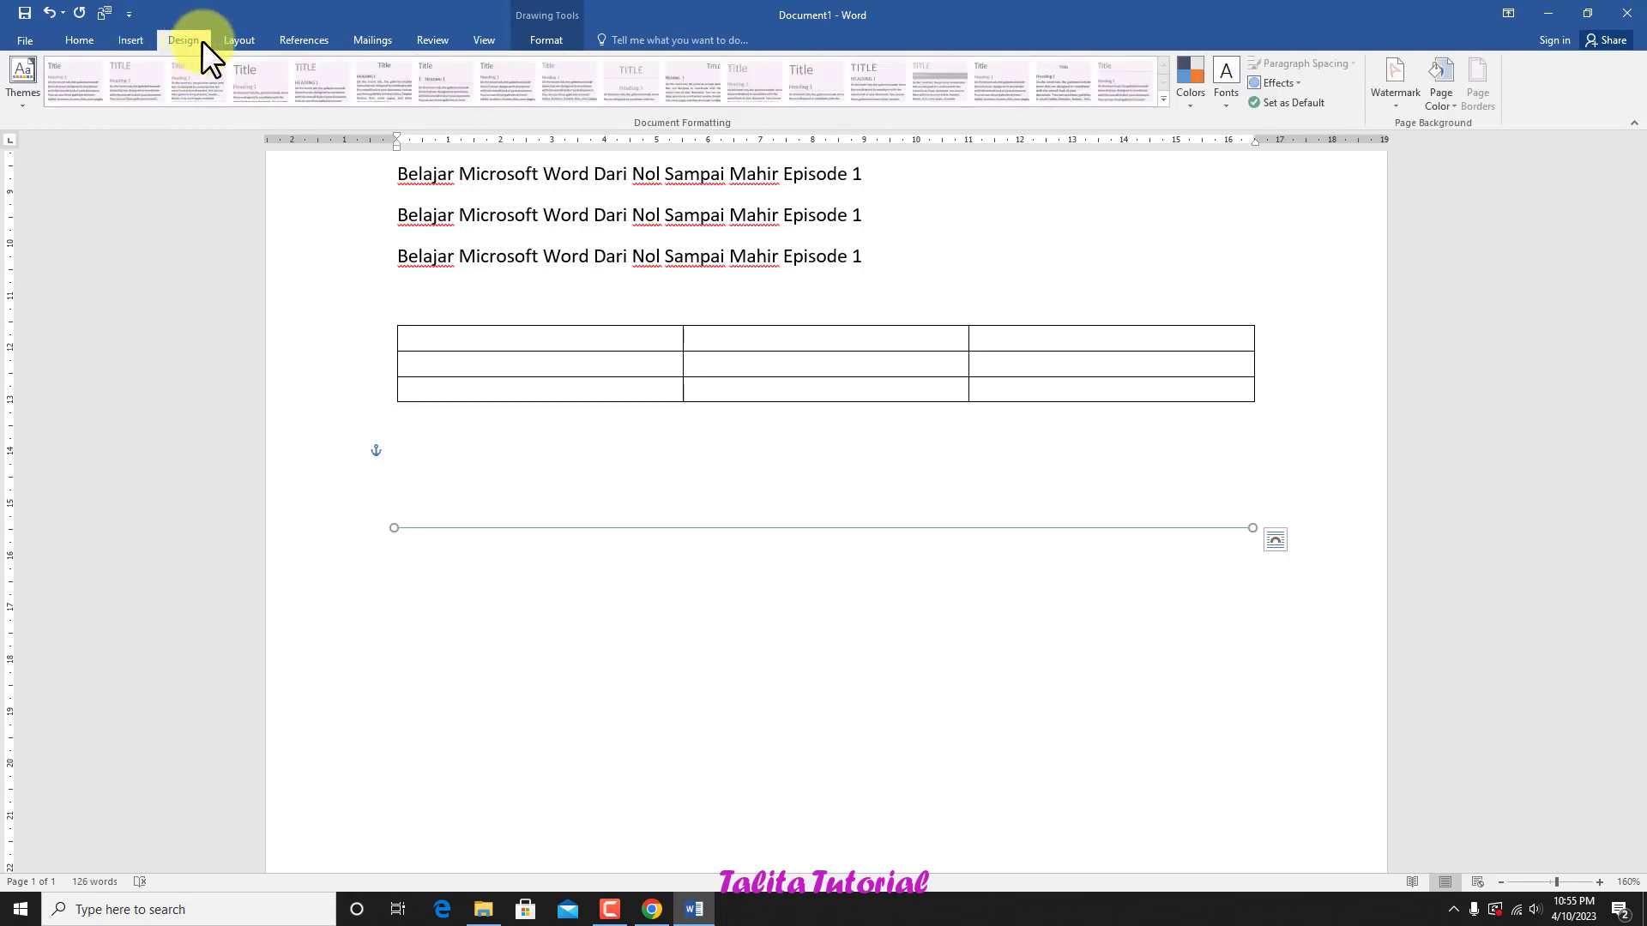
left_click(240, 40)
left_click(295, 43)
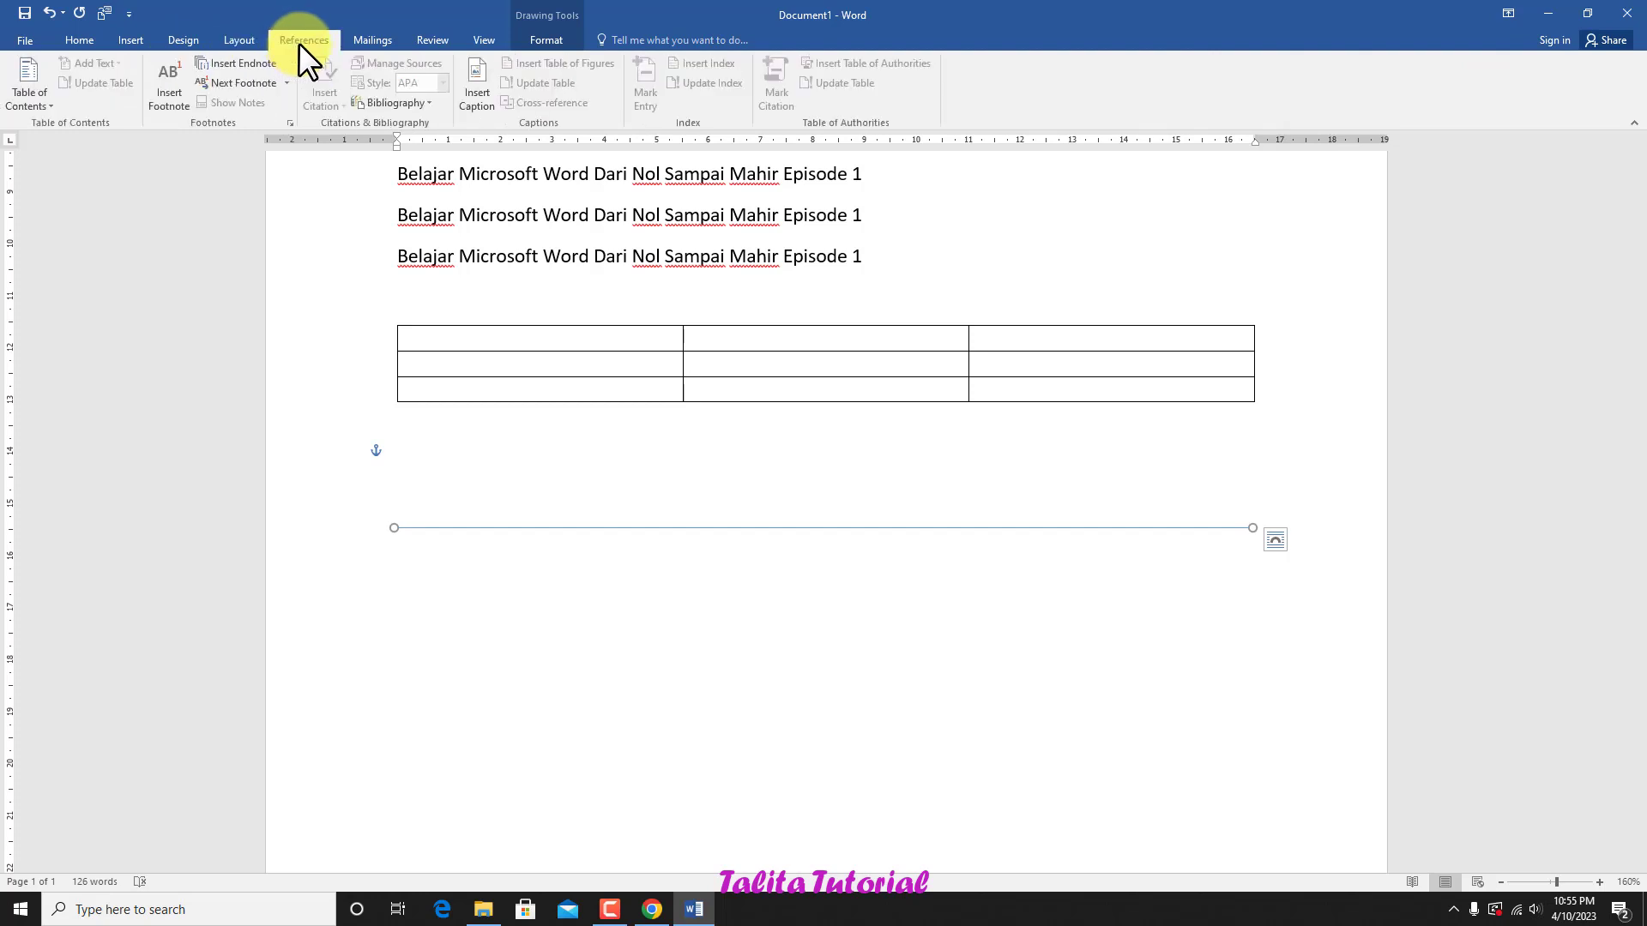
left_click(391, 35)
left_click(439, 34)
left_click(484, 41)
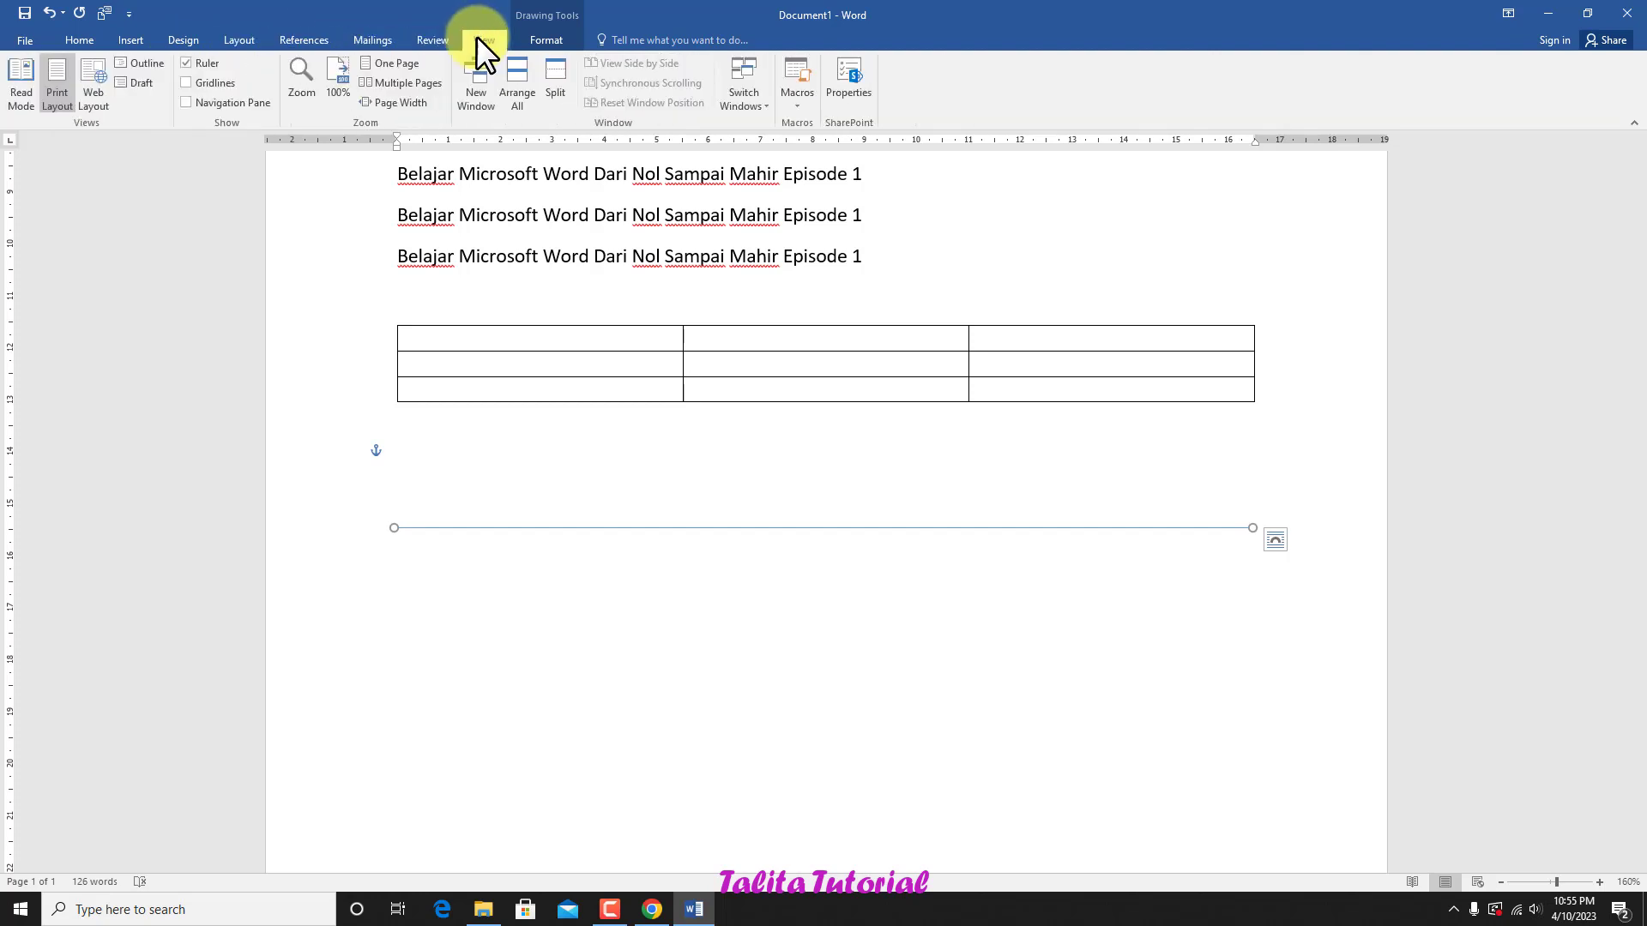
Step: Examine the page margin presets, orientation choices and paper sizes without applying any
left_click(239, 40)
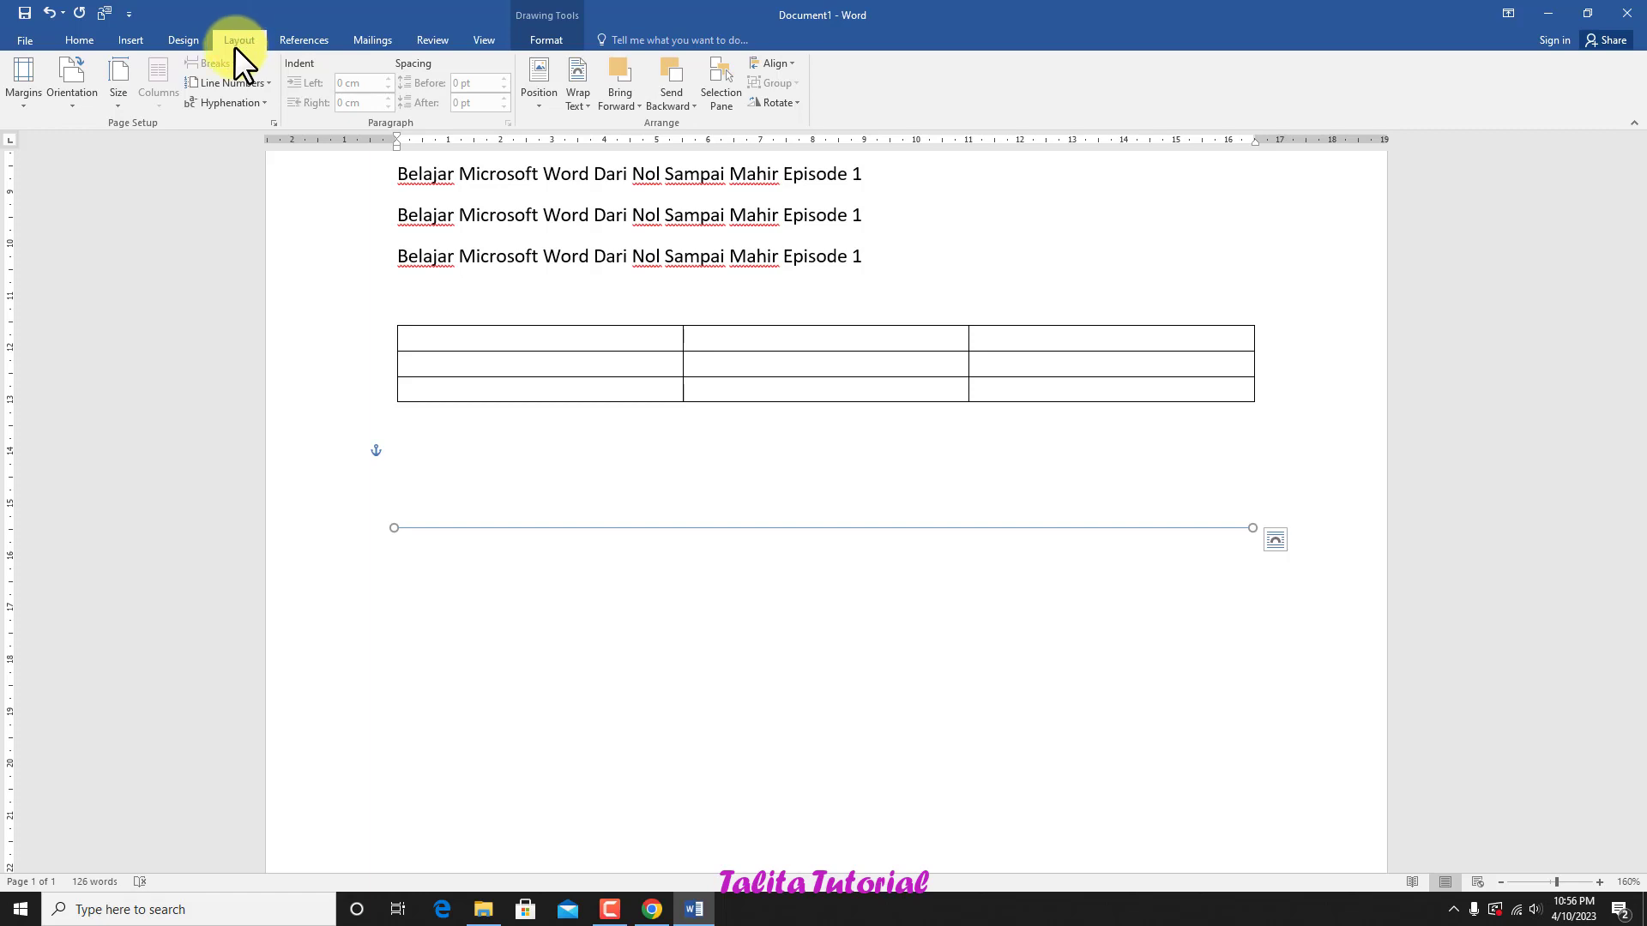
left_click(33, 102)
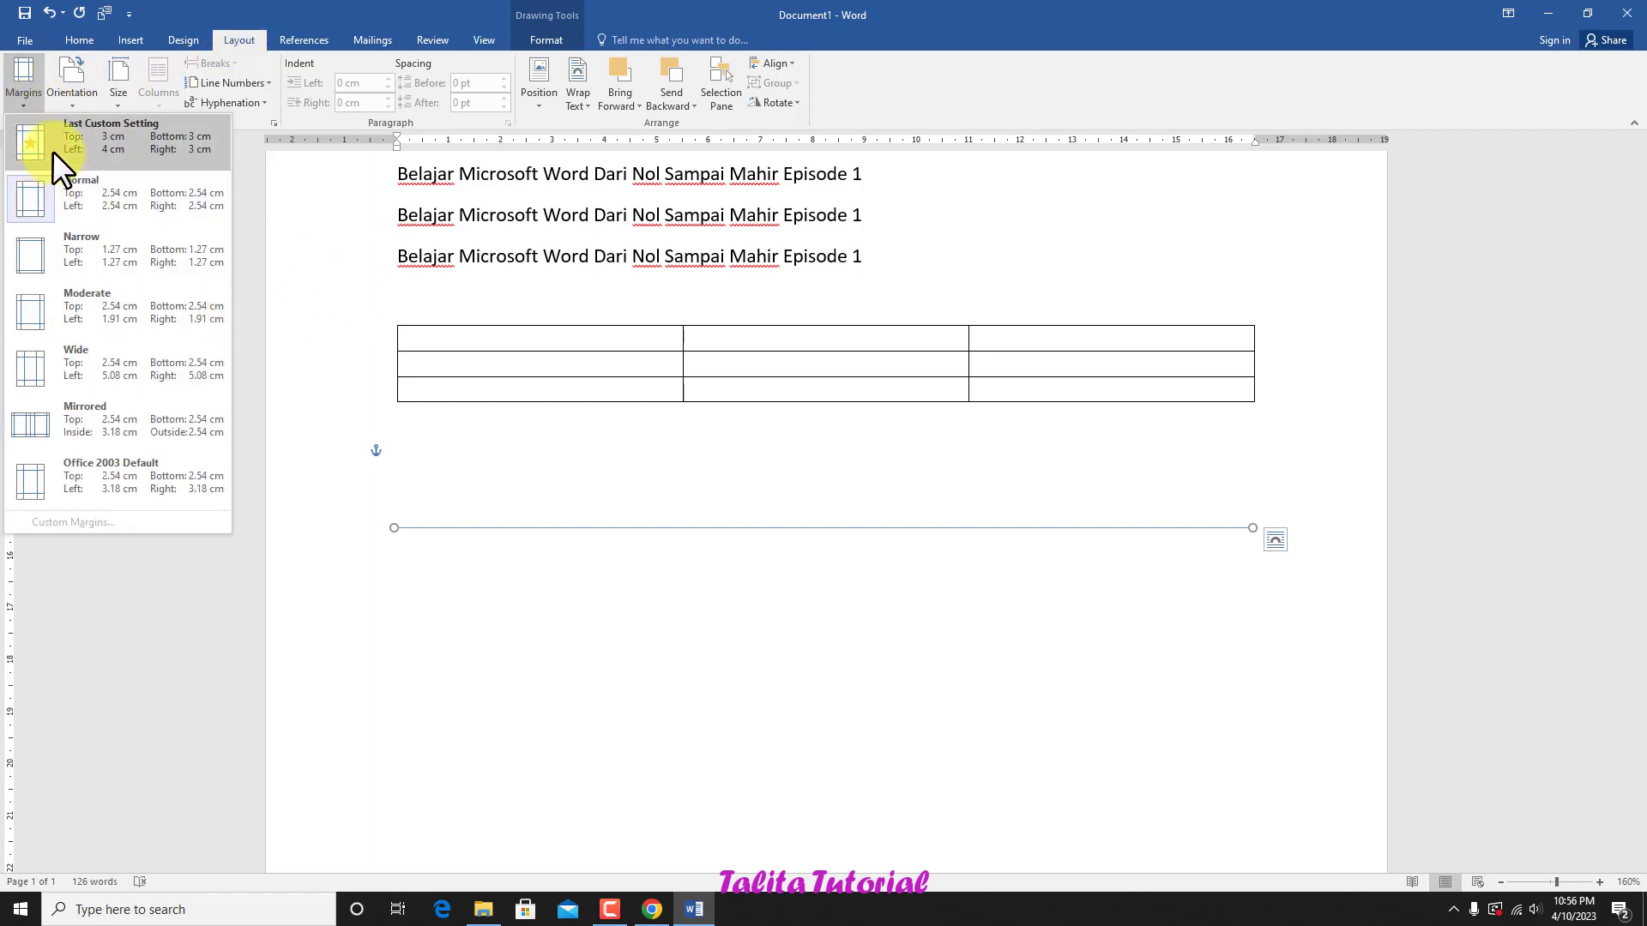
left_click(71, 101)
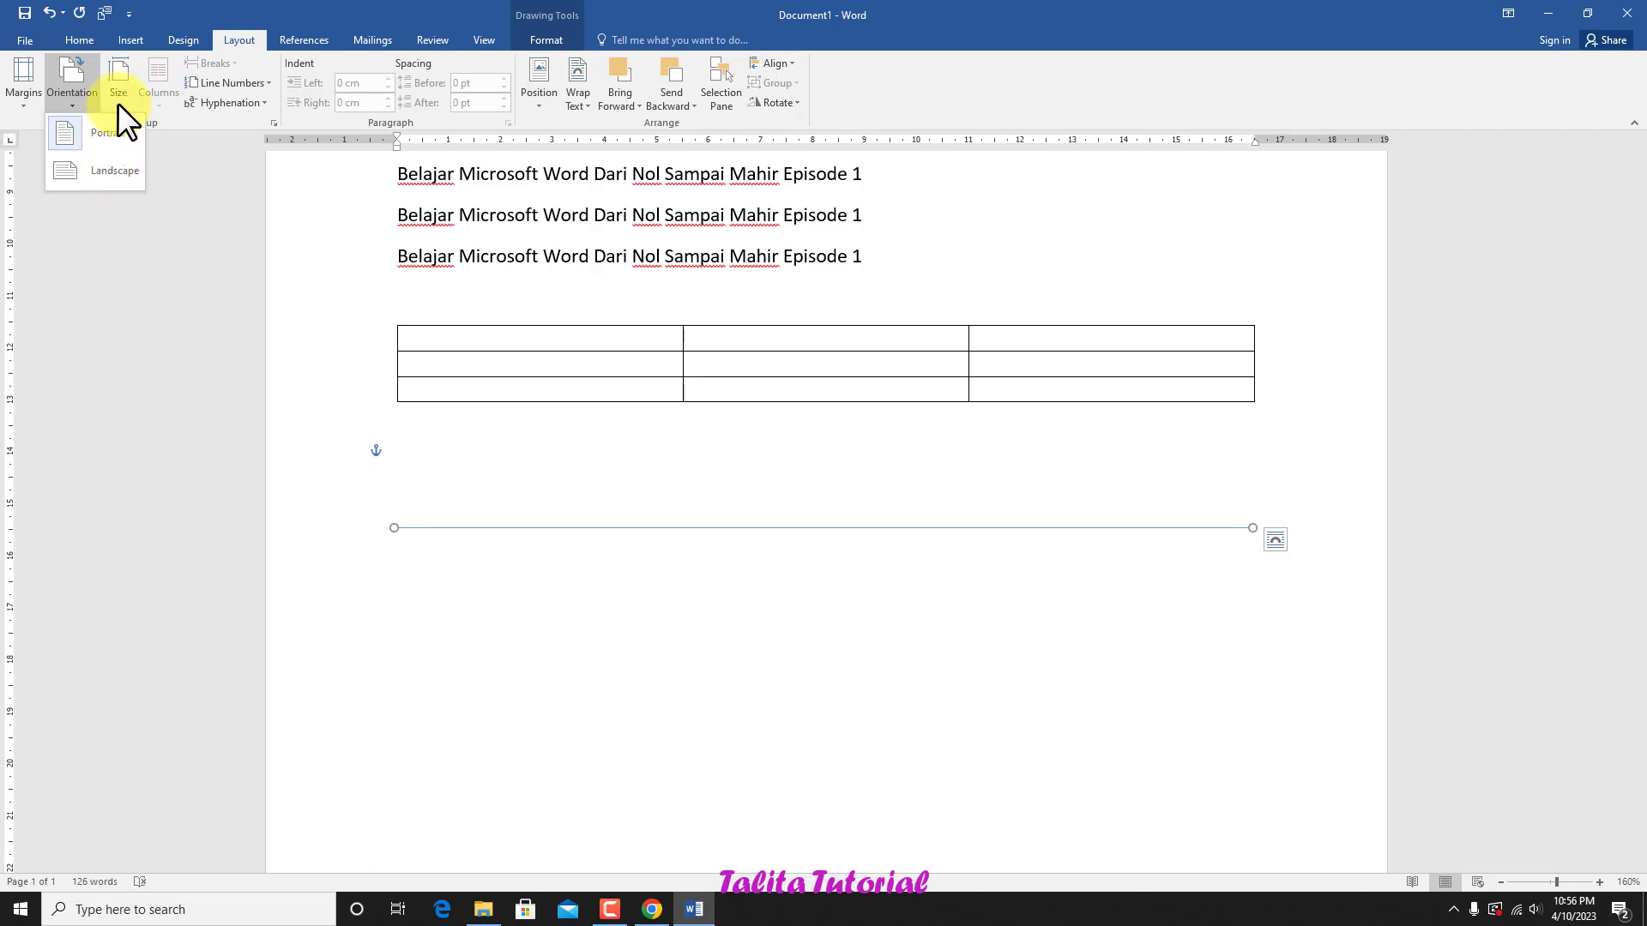
left_click(115, 100)
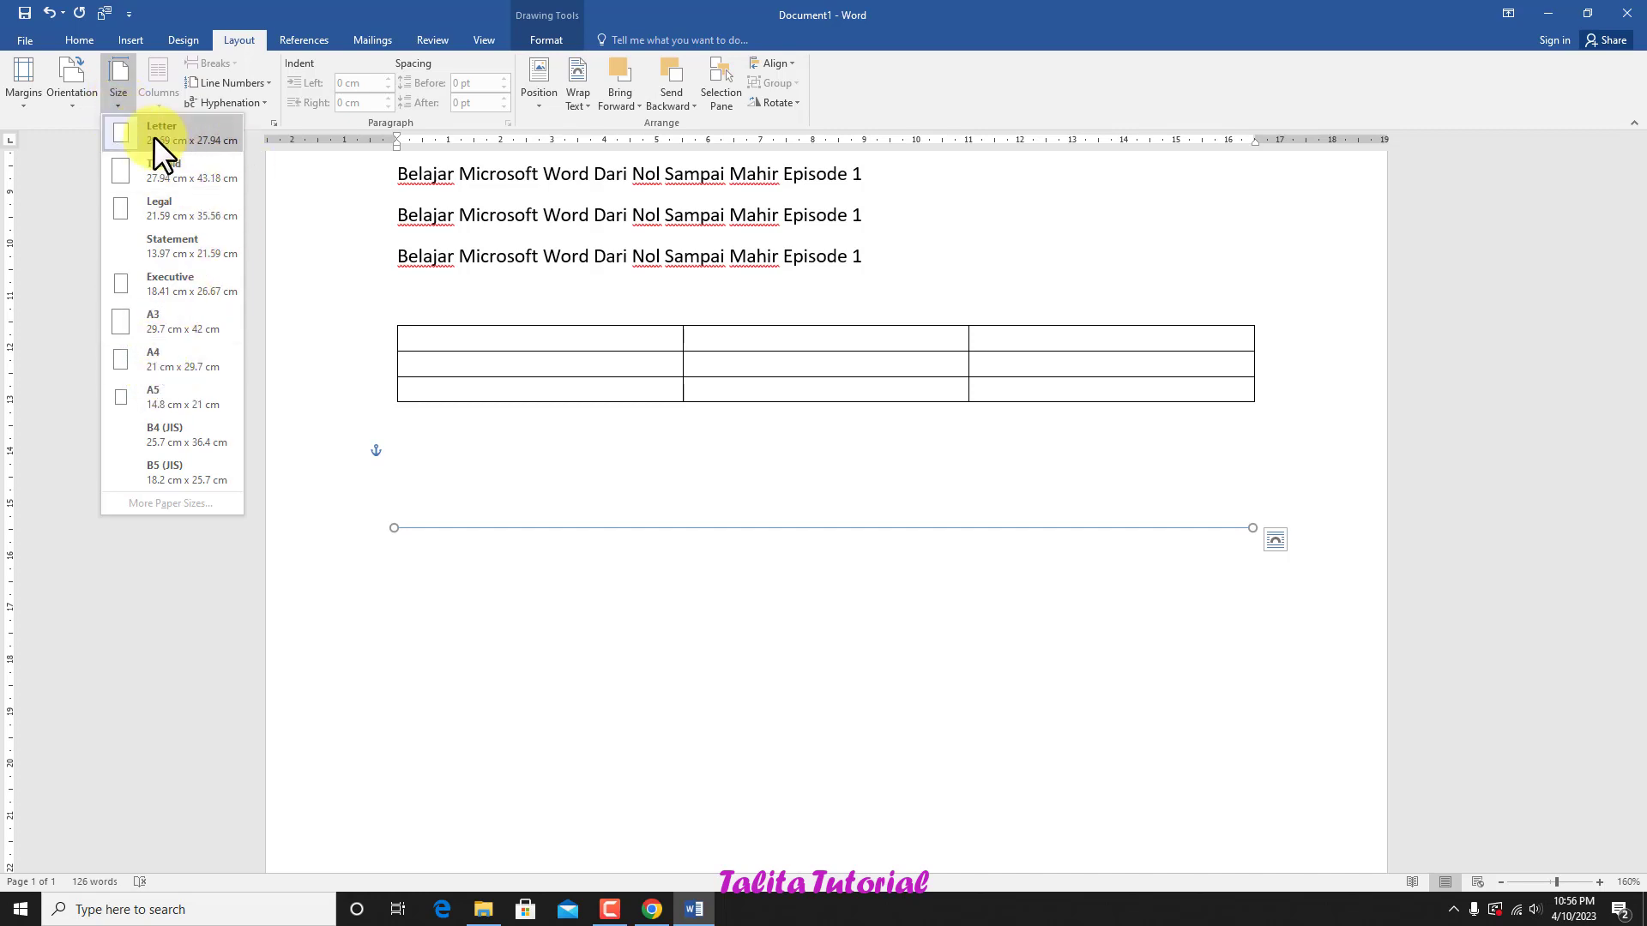
left_click(257, 244)
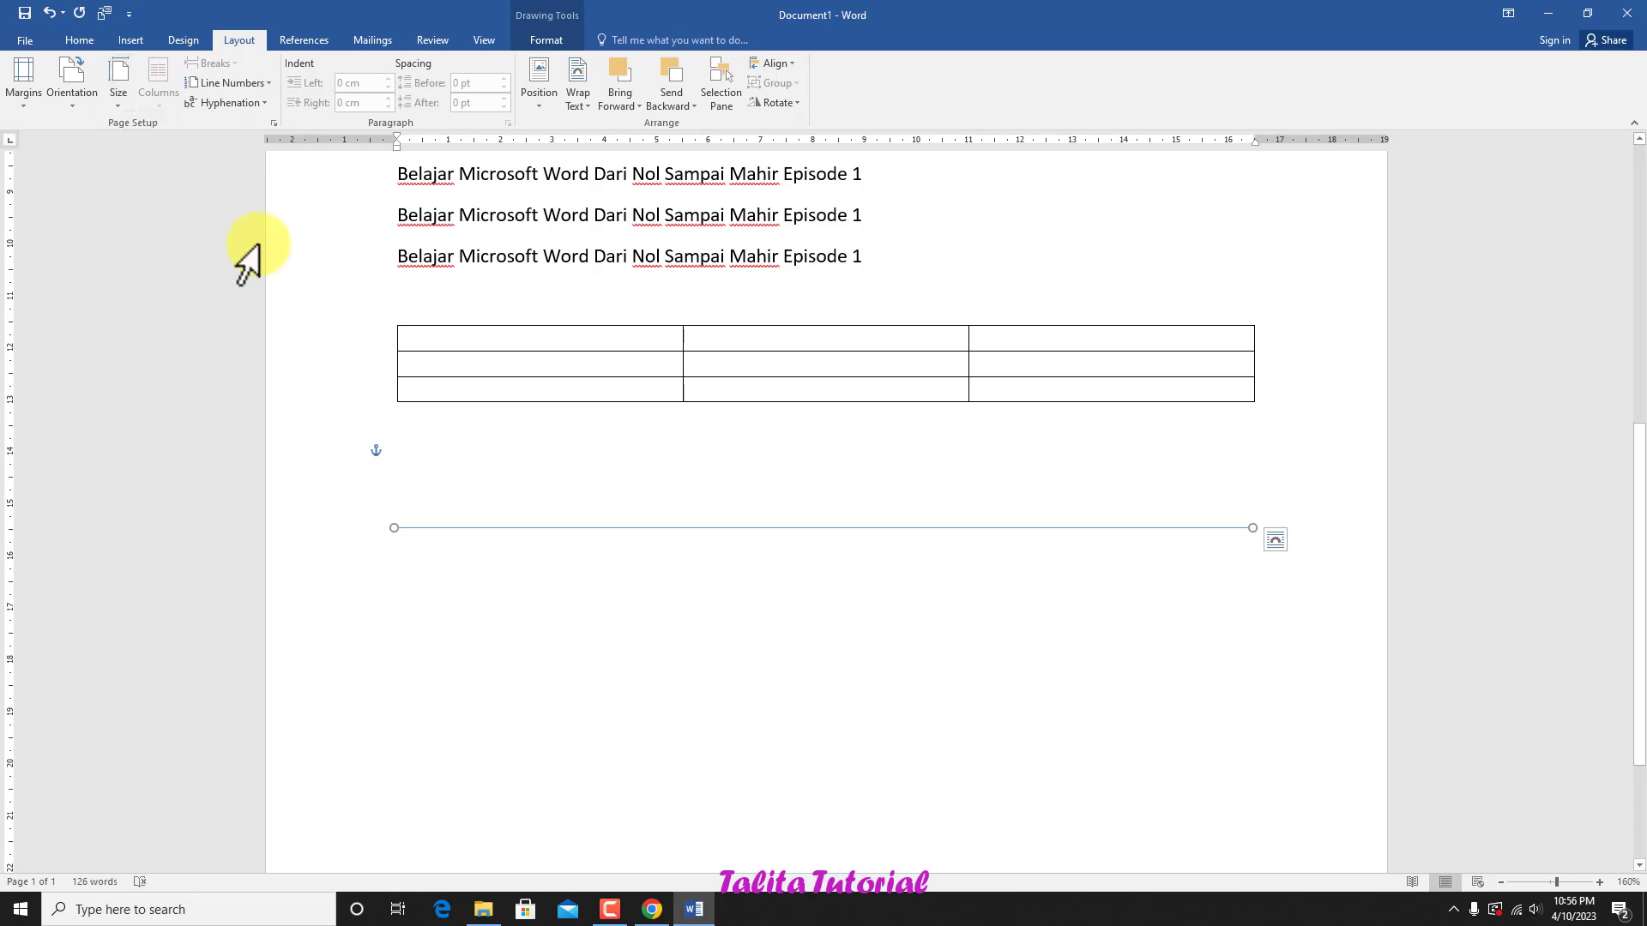
scroll(797, 382, "up", 4)
scroll(799, 383, "up", 4)
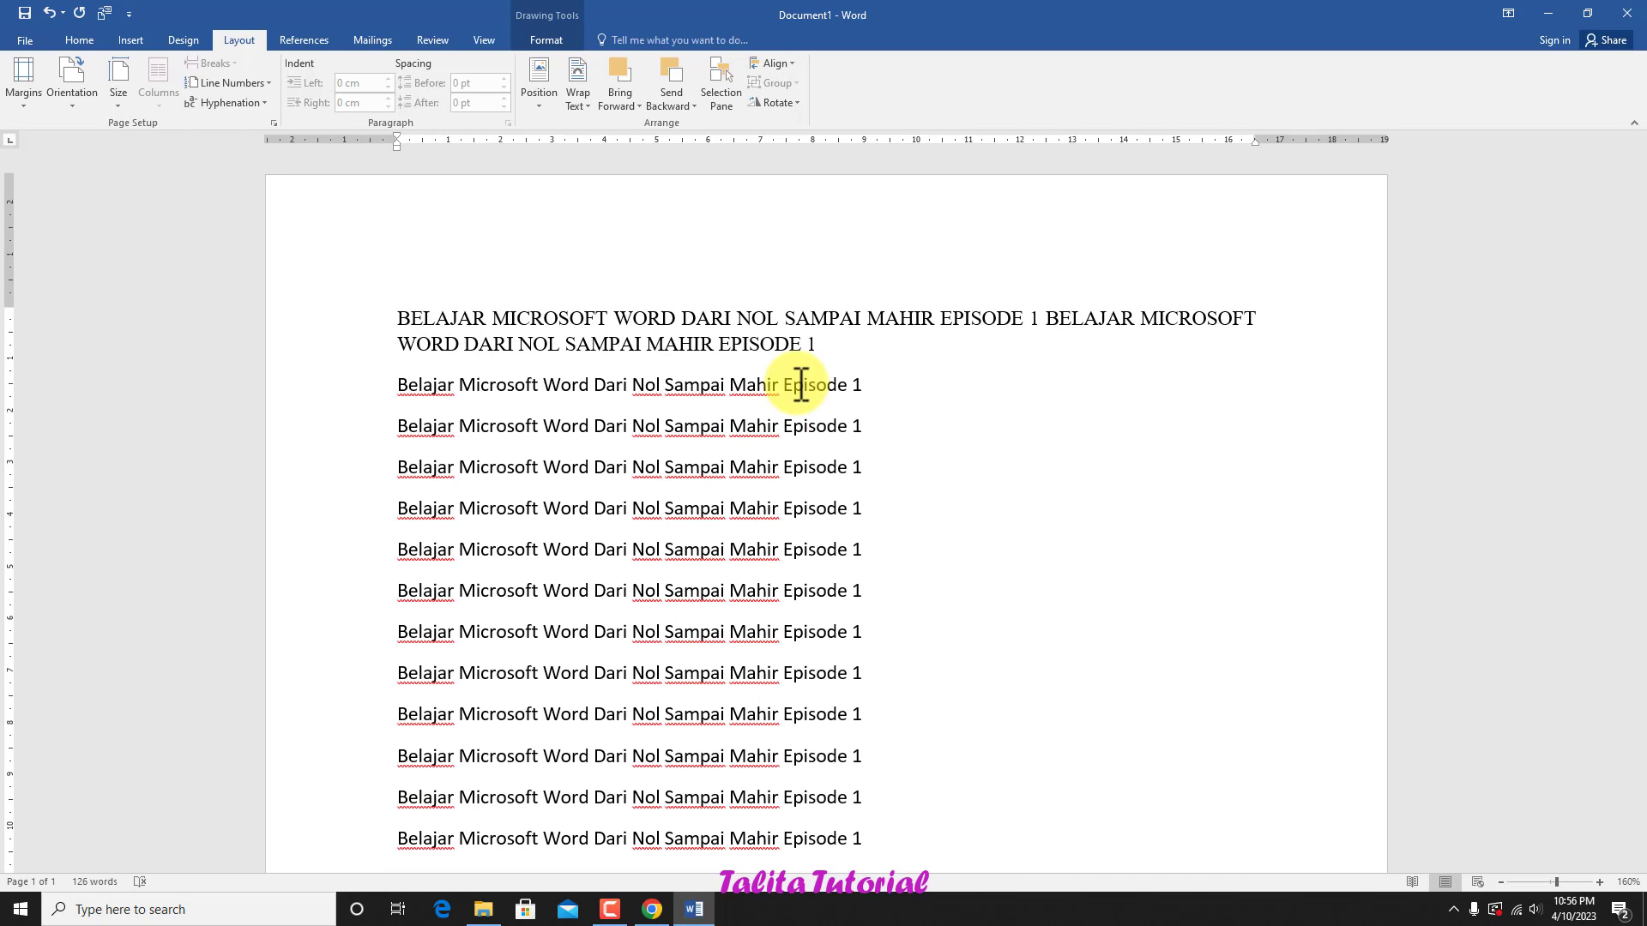
left_click(79, 34)
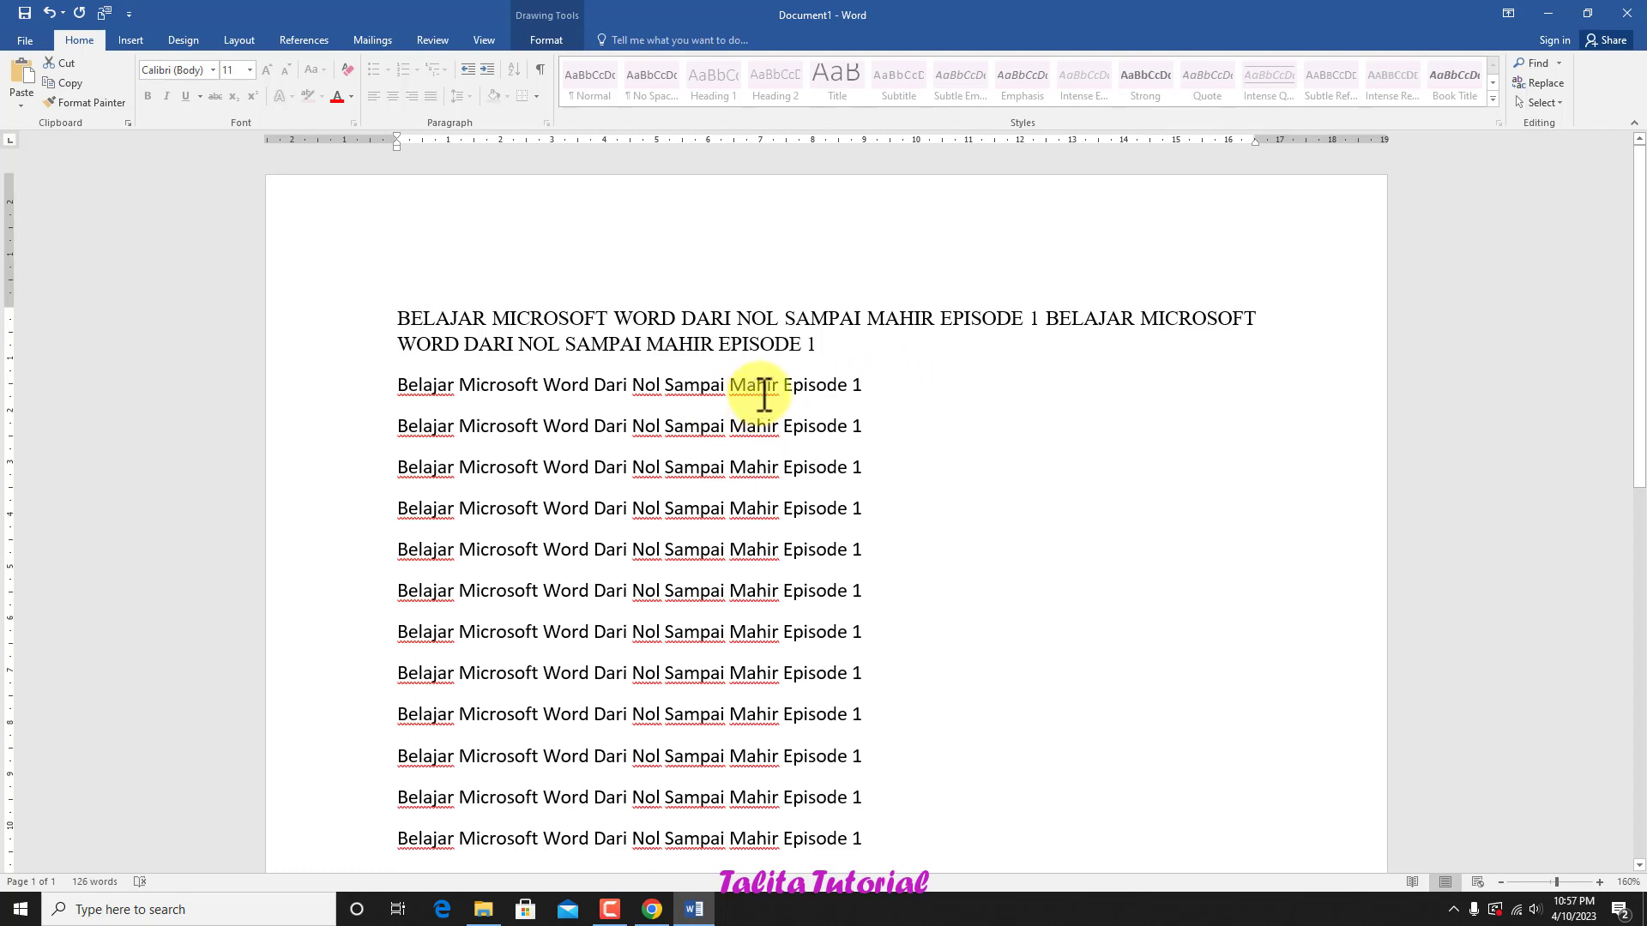
scroll(842, 547, "down", 2)
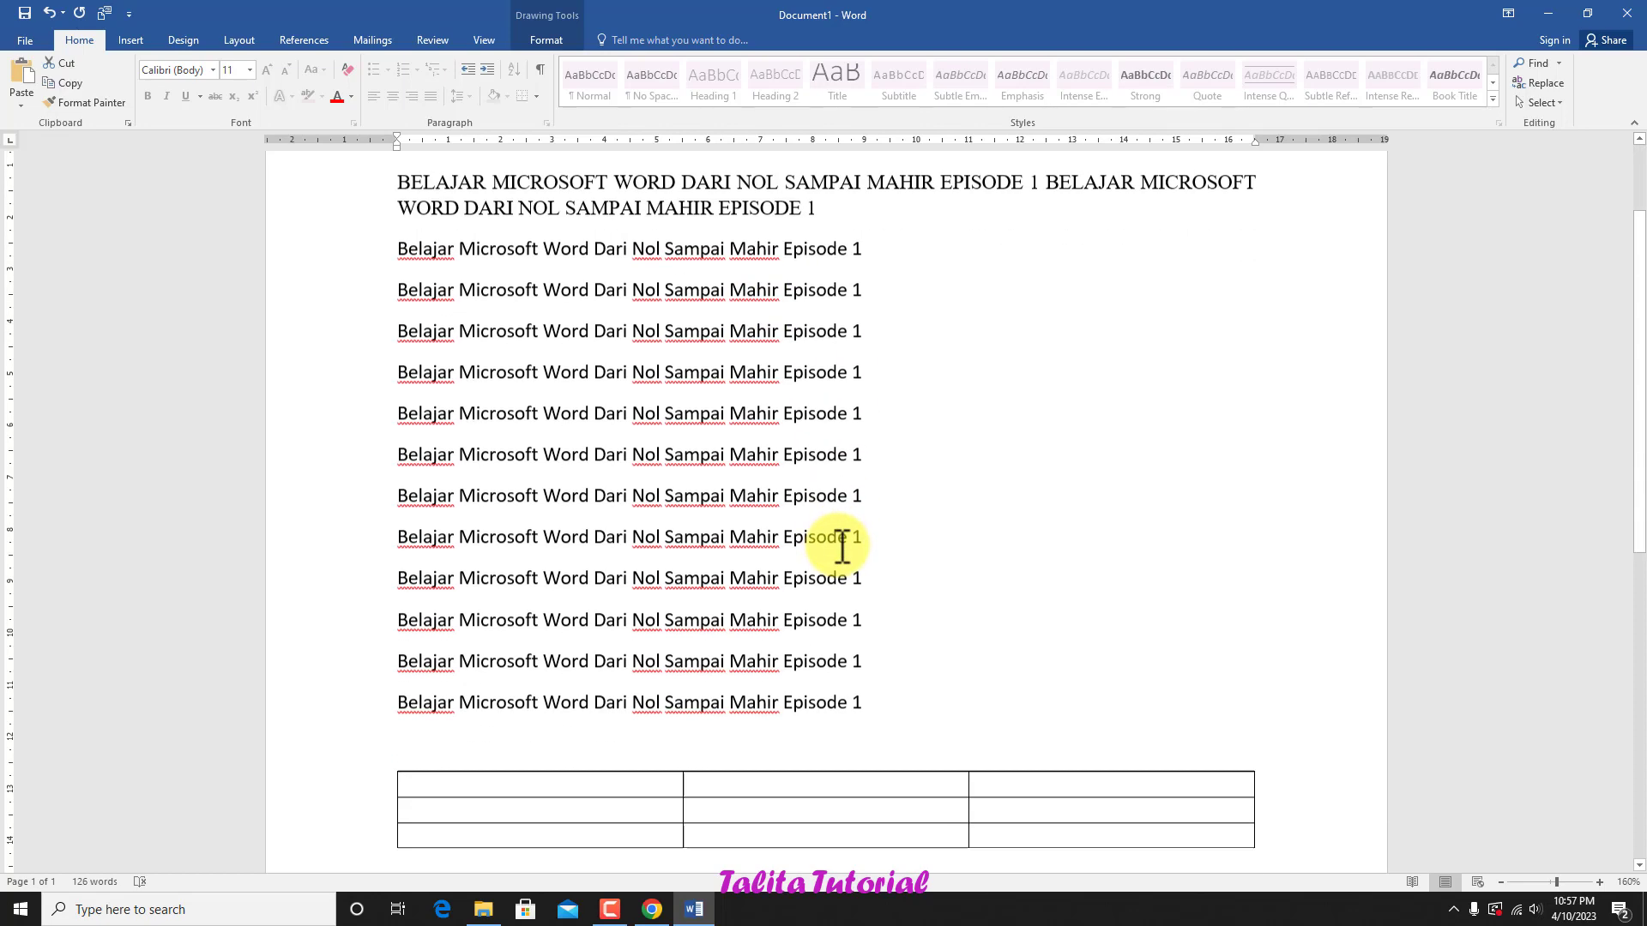
scroll(842, 547, "up", 2)
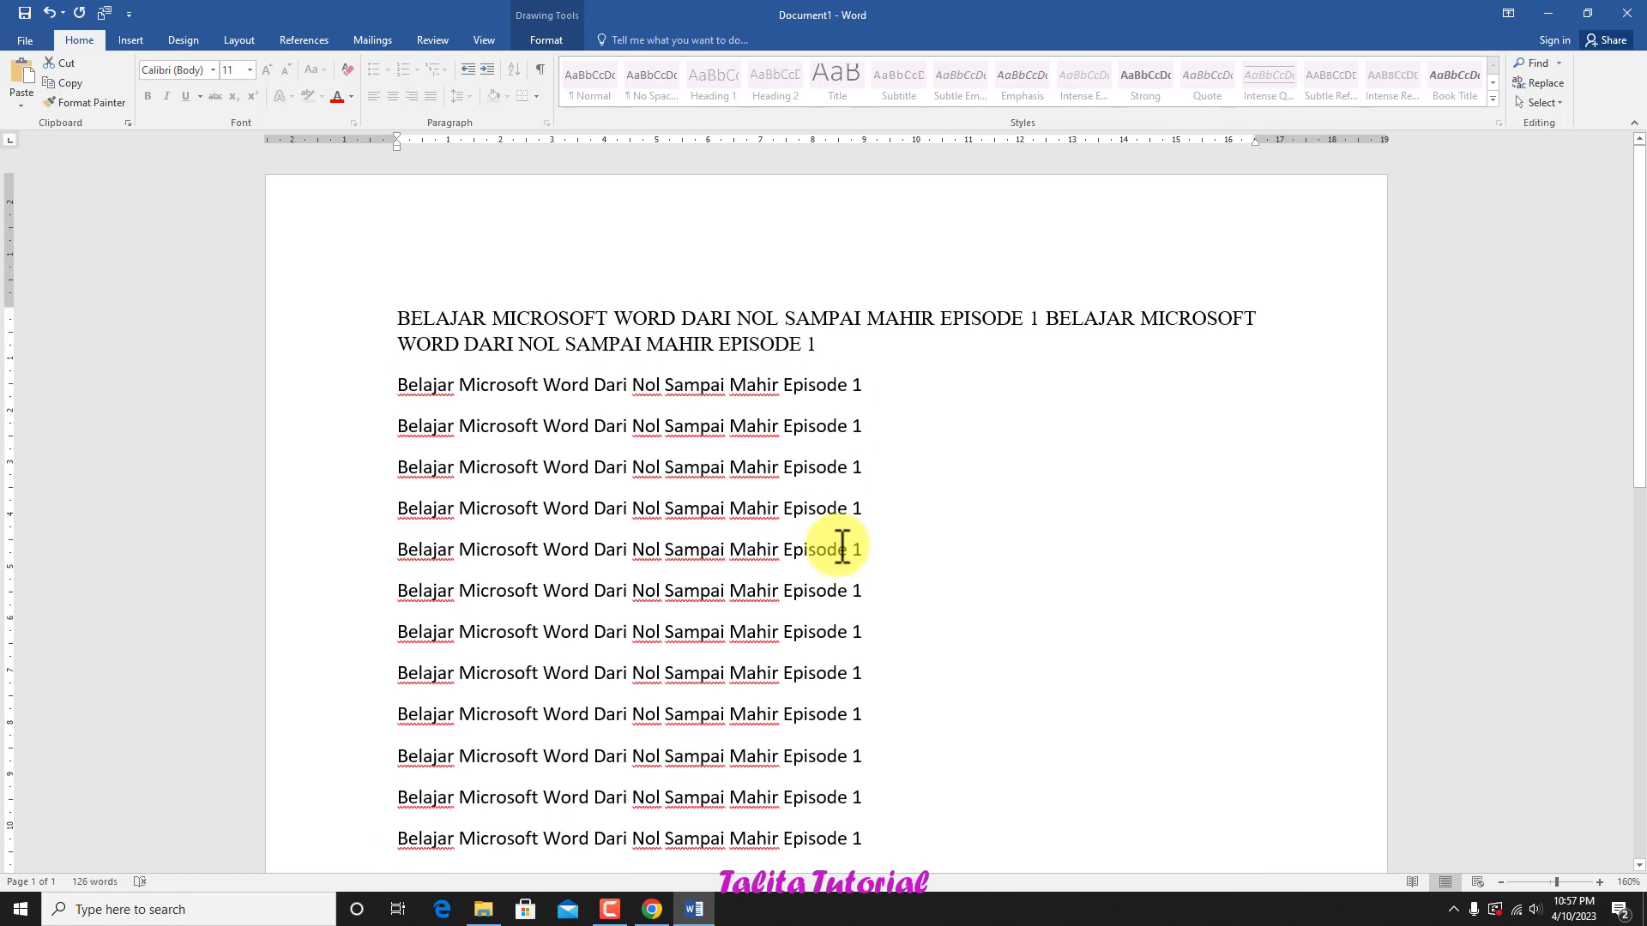